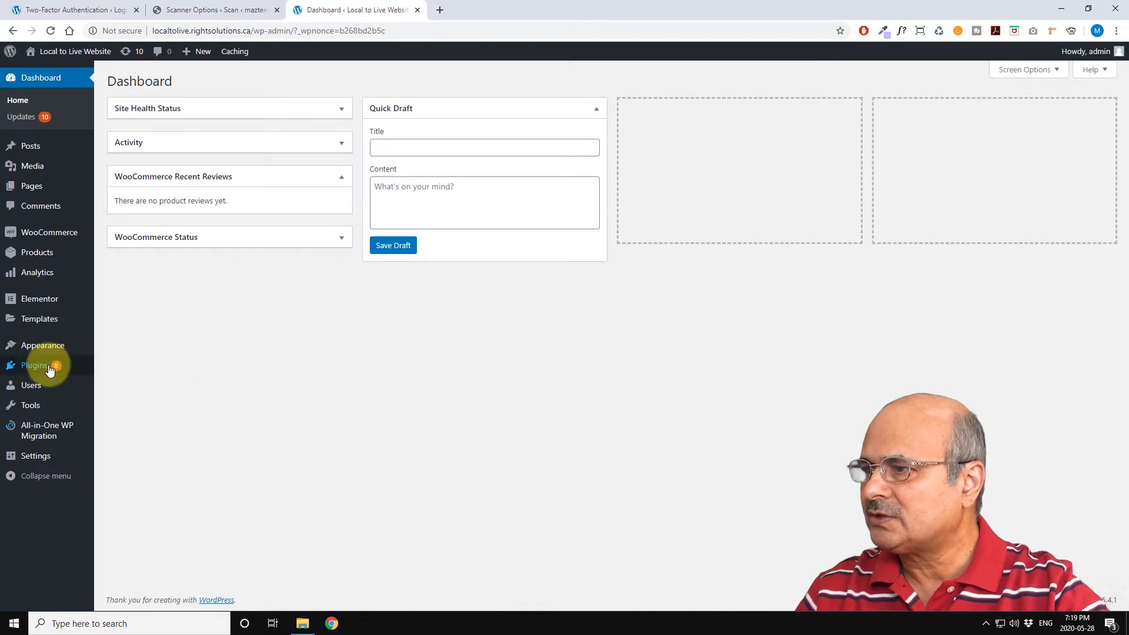
Step: Search the plugin directory for wordfence, then install and activate Wordfence Security – Firewall & Malware Scan
mouse_move(45, 371)
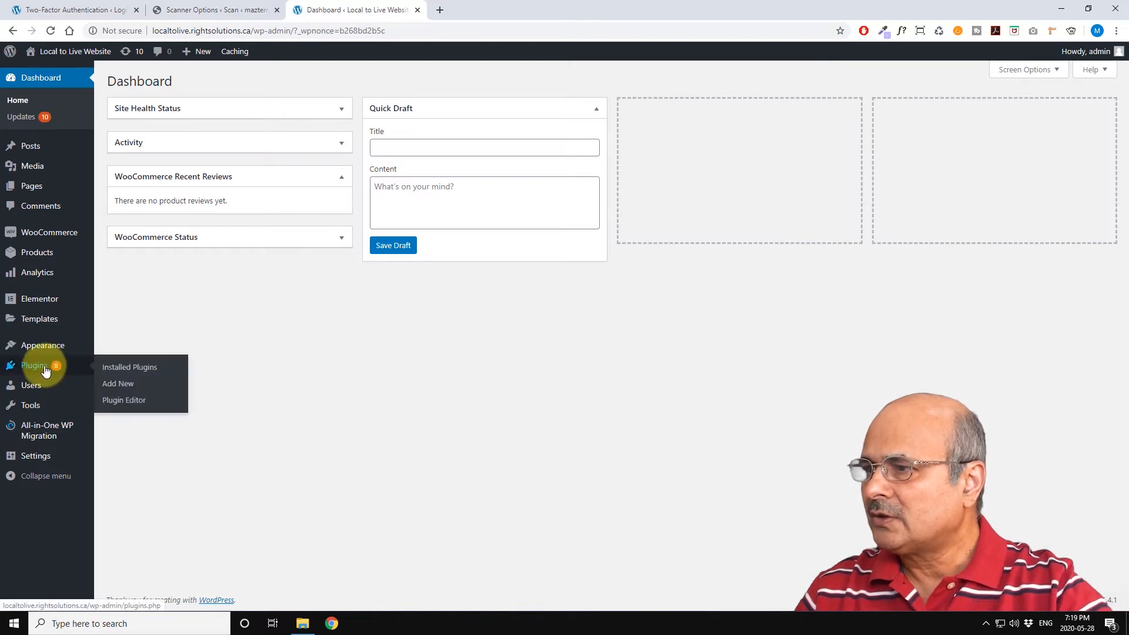
left_click(118, 386)
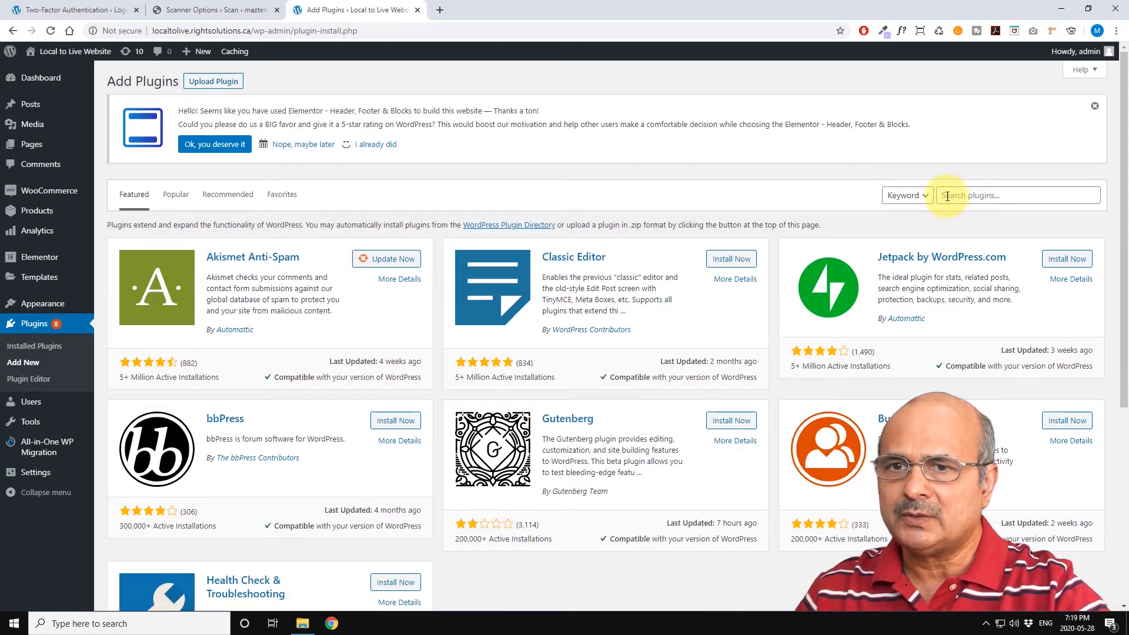
left_click(948, 197)
type("wordfence")
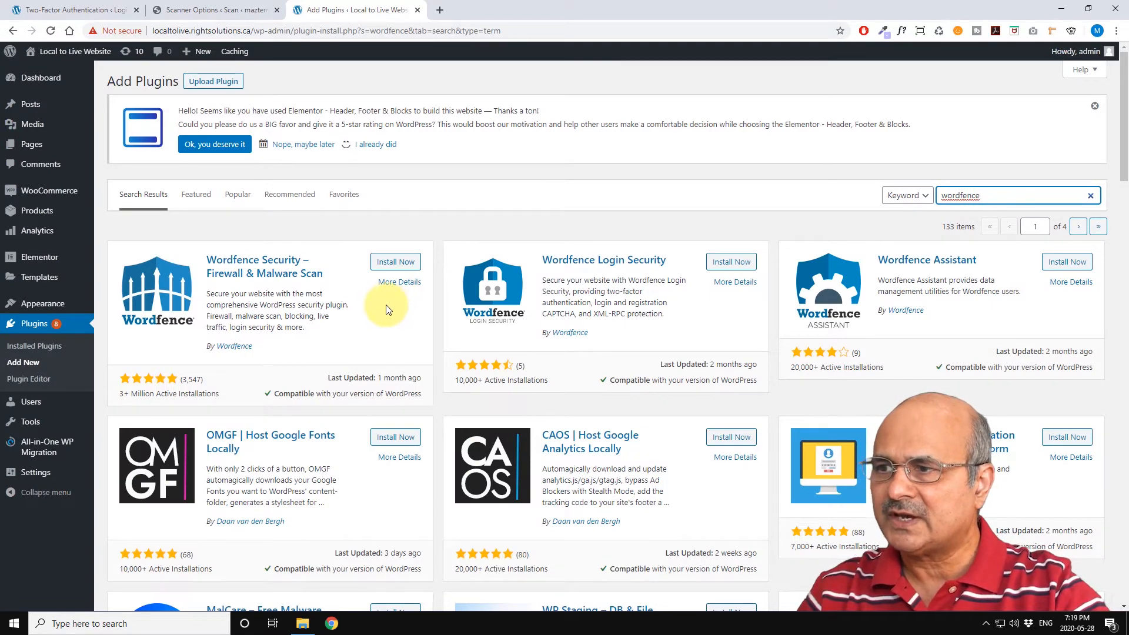
scroll(392, 306, "down", 1)
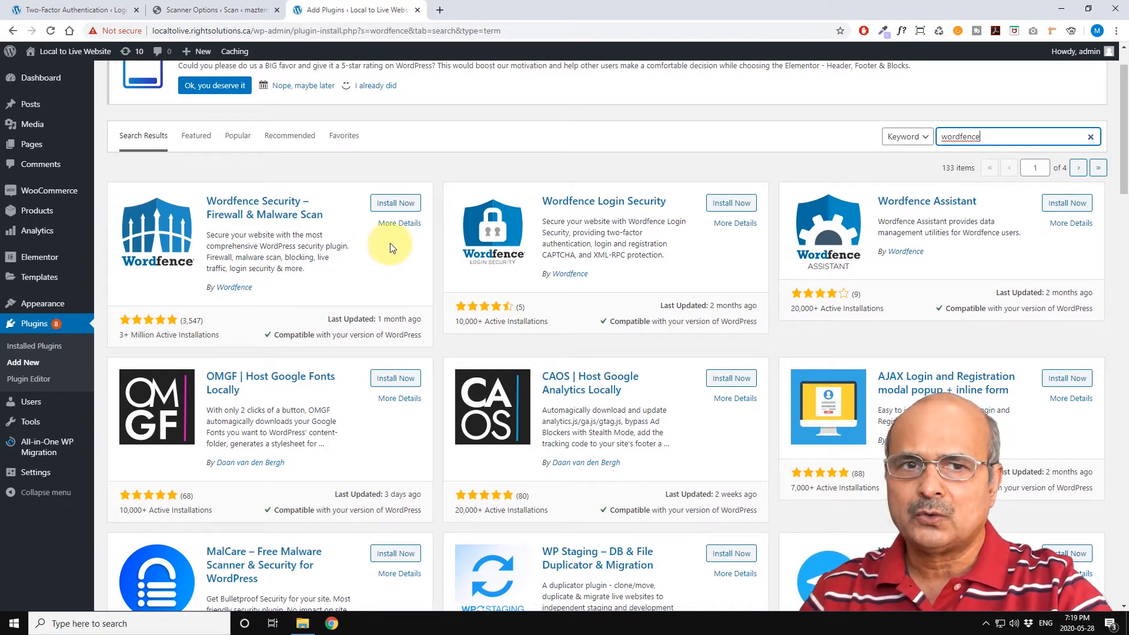
left_click(395, 205)
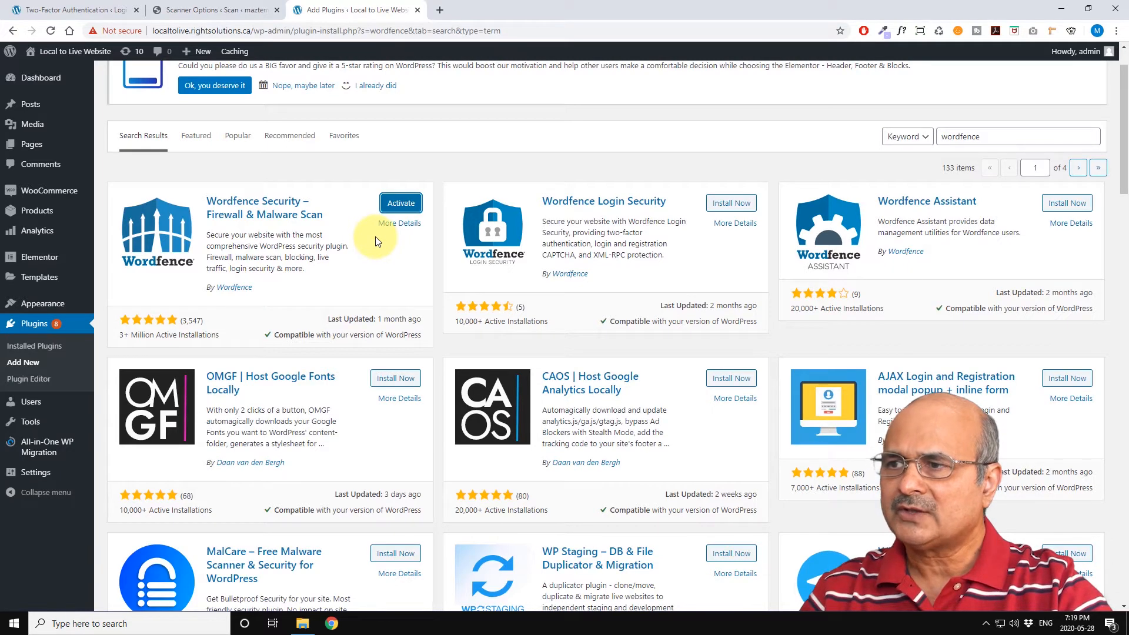
left_click(401, 205)
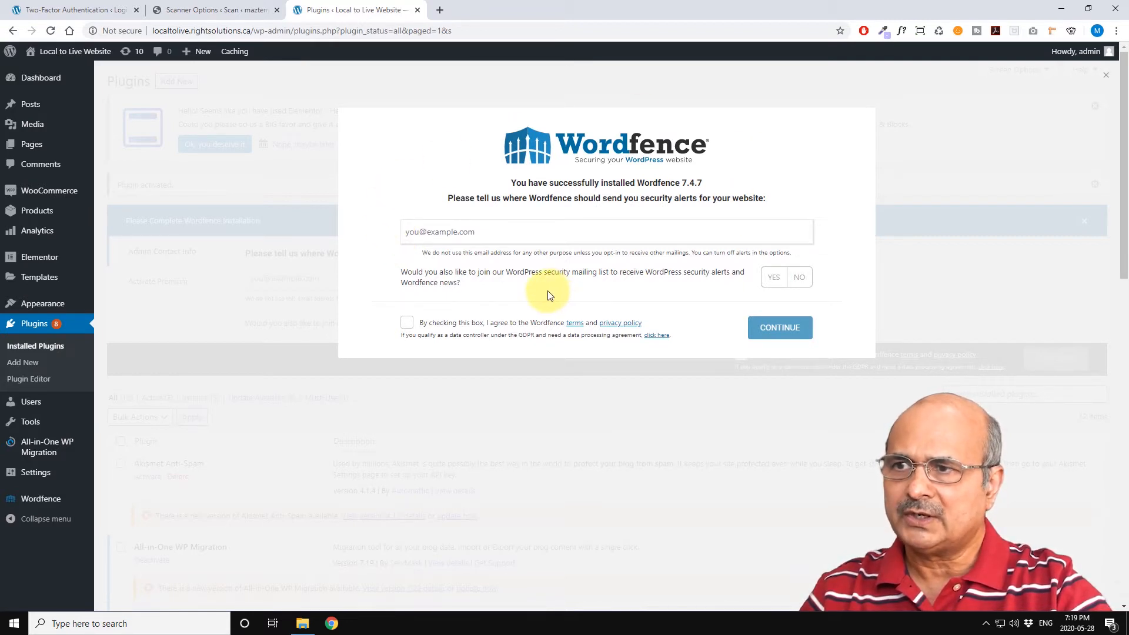
Step: Complete the Wordfence setup: enter the alert e-mail address, decline the mailing list, accept the terms, and skip the premium key
left_click(412, 232)
key("ctrl+v")
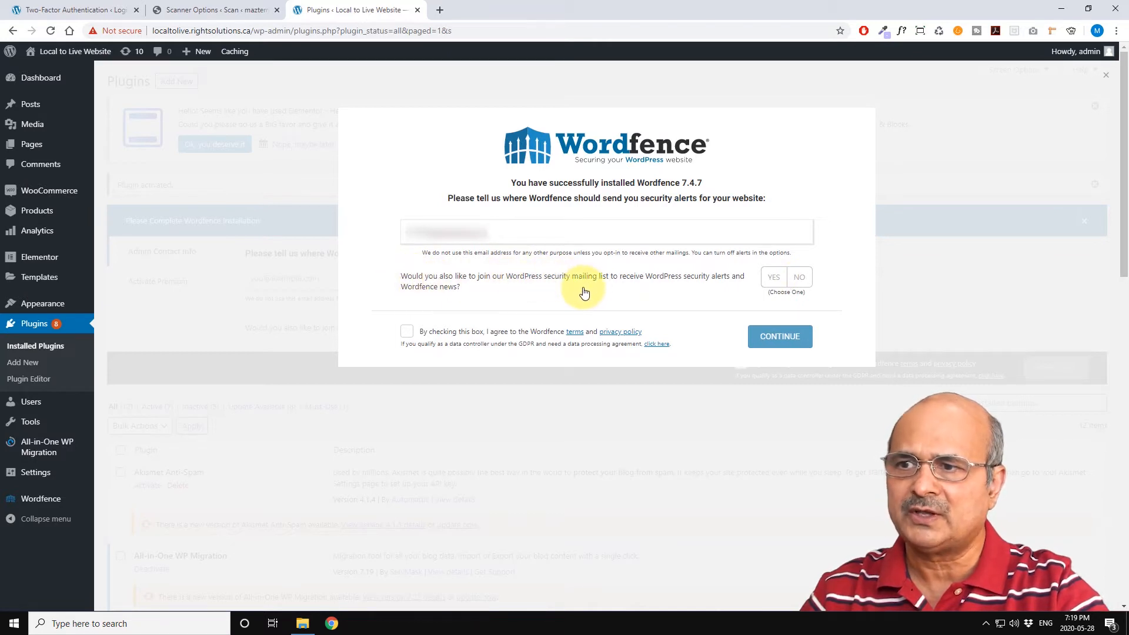
left_click(801, 278)
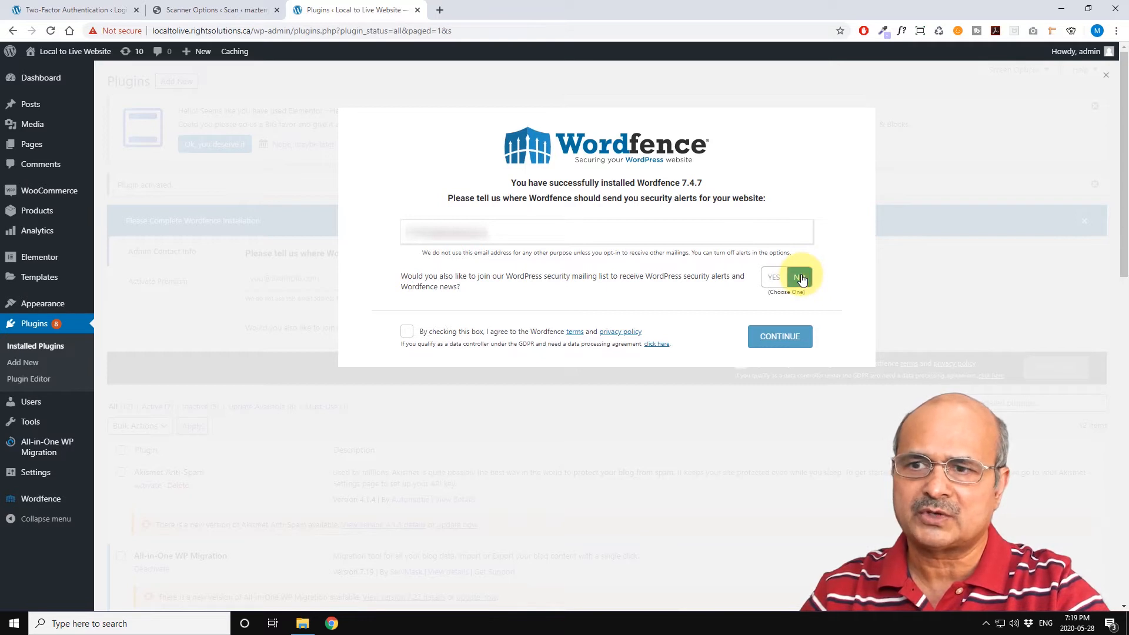
left_click(407, 333)
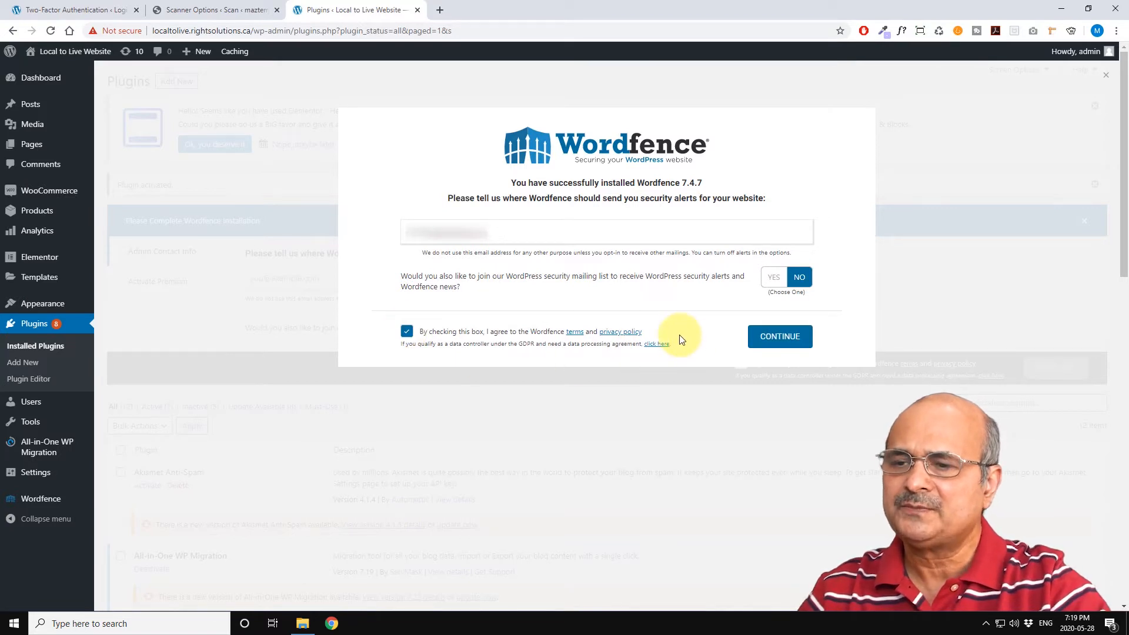
left_click(780, 338)
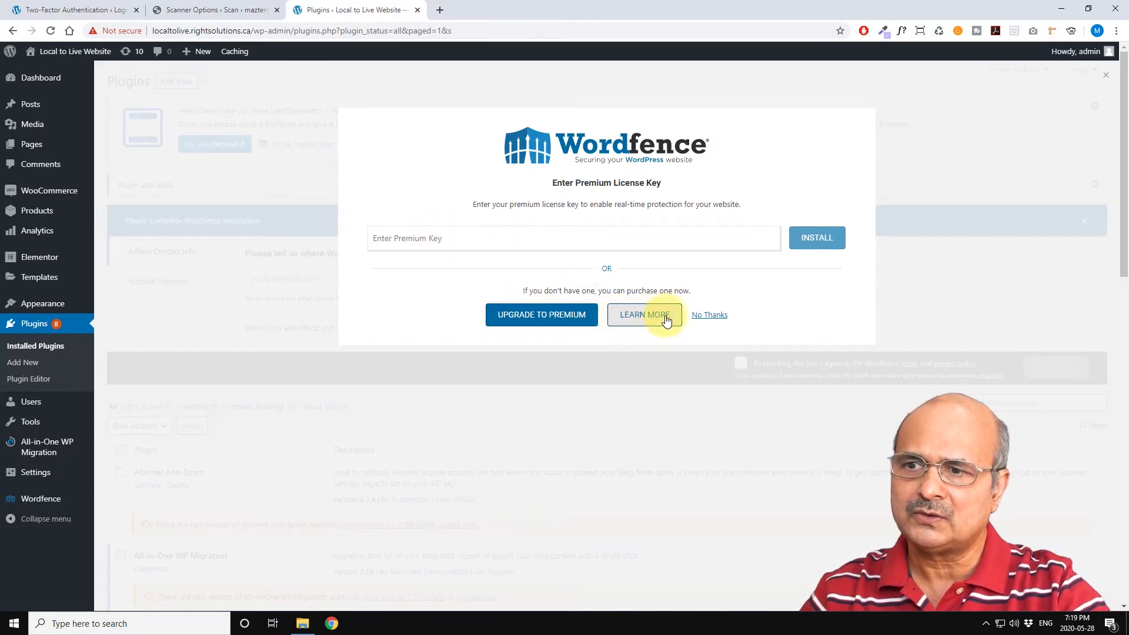
left_click(710, 316)
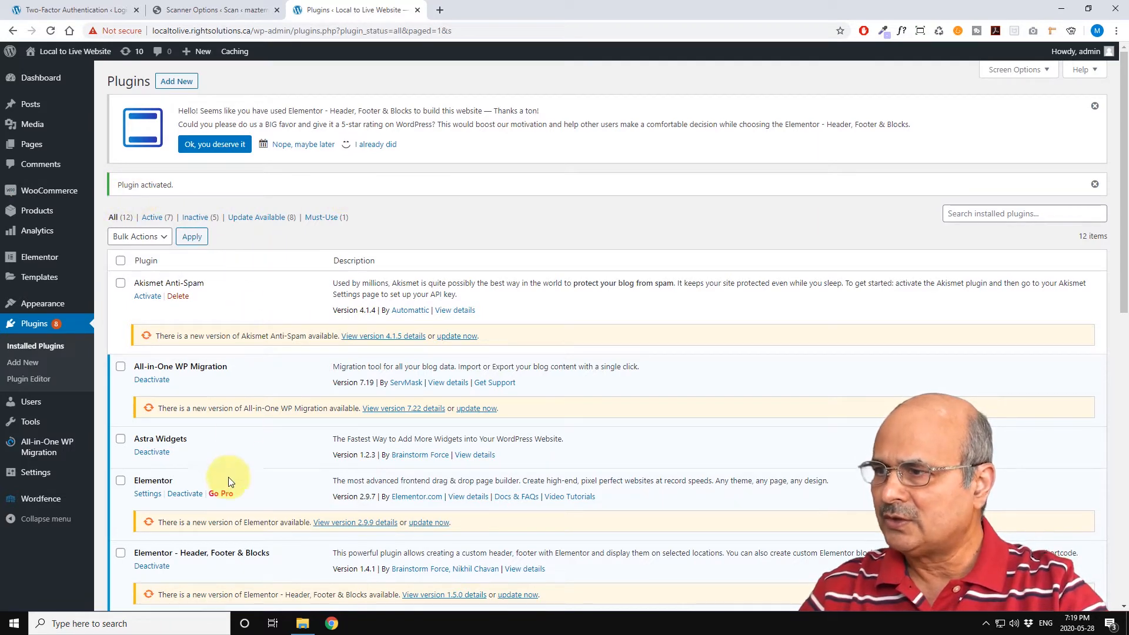
Step: Dismiss the Elementor rating notice on the Plugins page
scroll(270, 405, "down", 1)
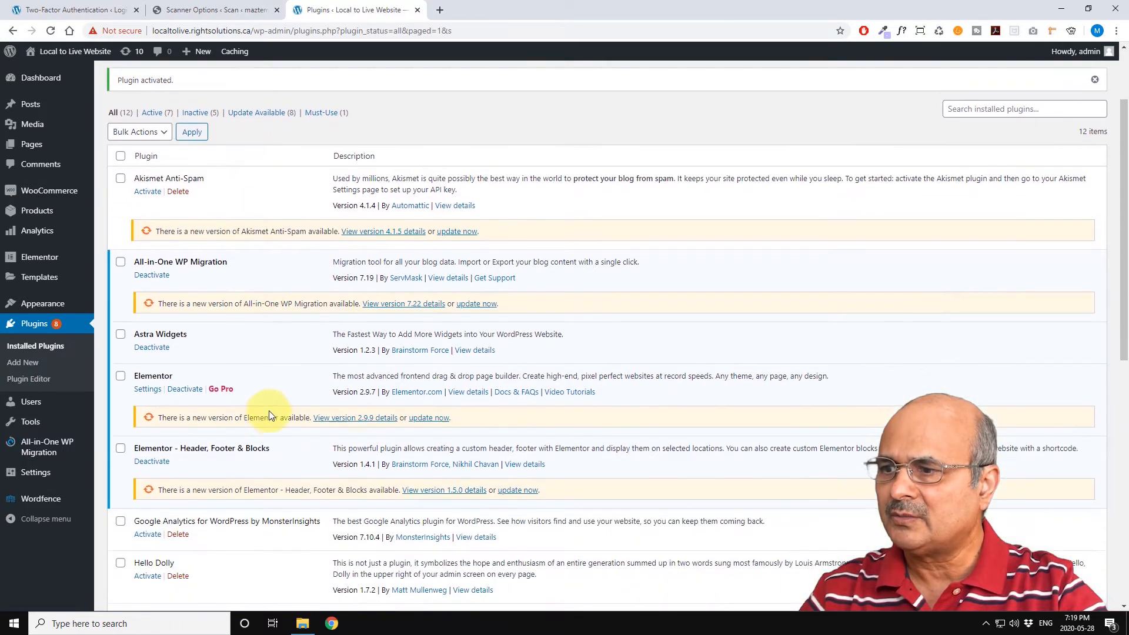
scroll(275, 407, "up", 1)
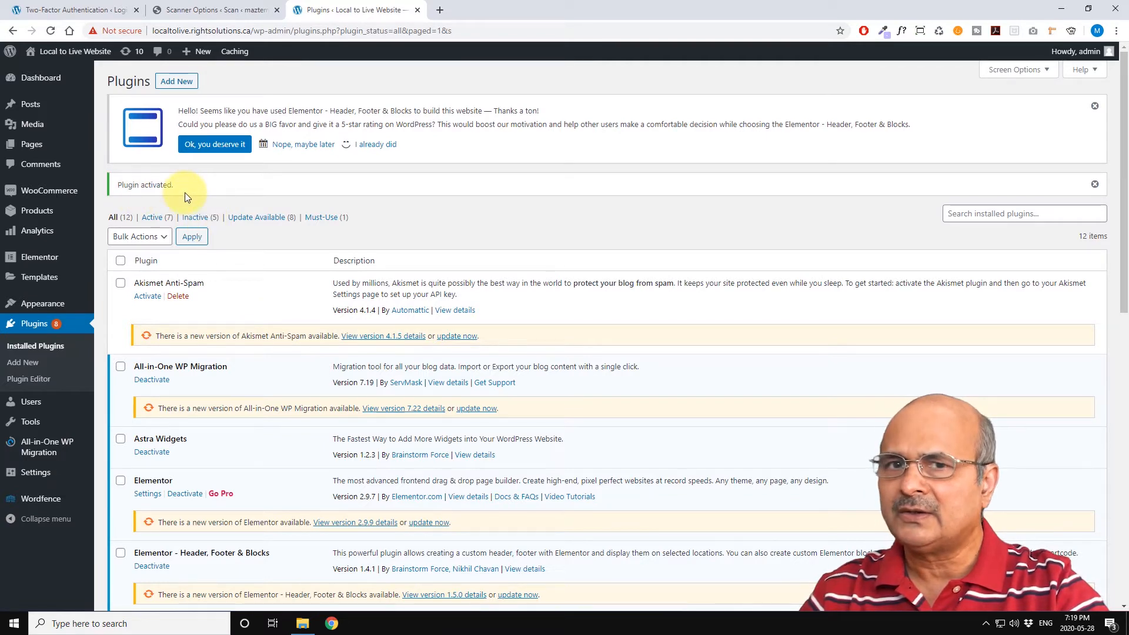
left_click(1095, 106)
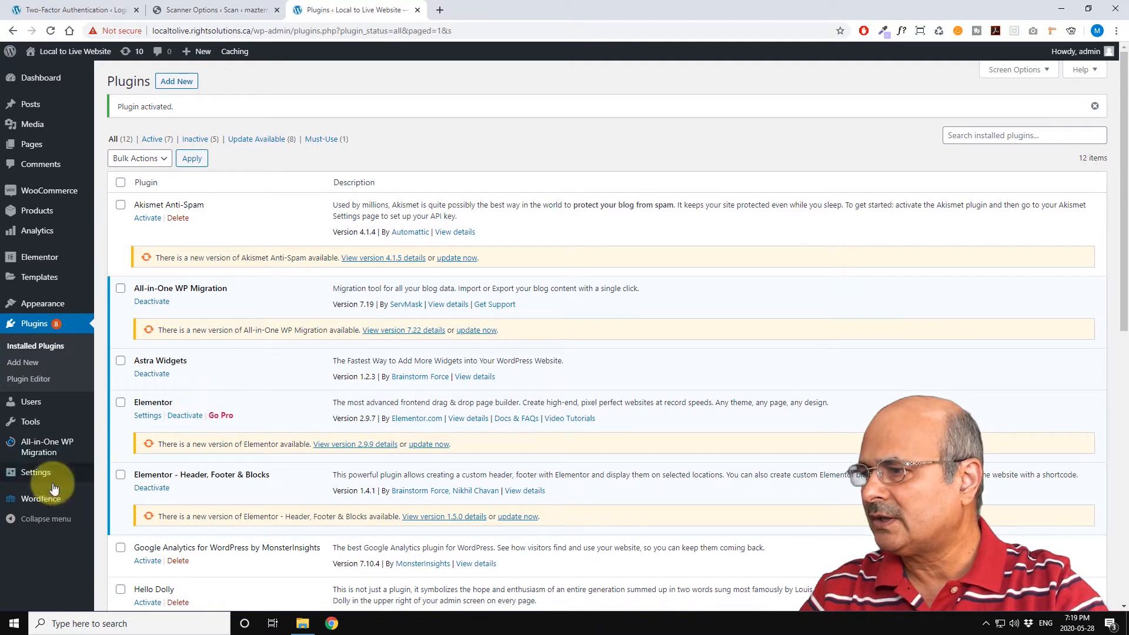
Step: Open the Wordfence Dashboard and step through its introductory tour to the end
mouse_move(71, 502)
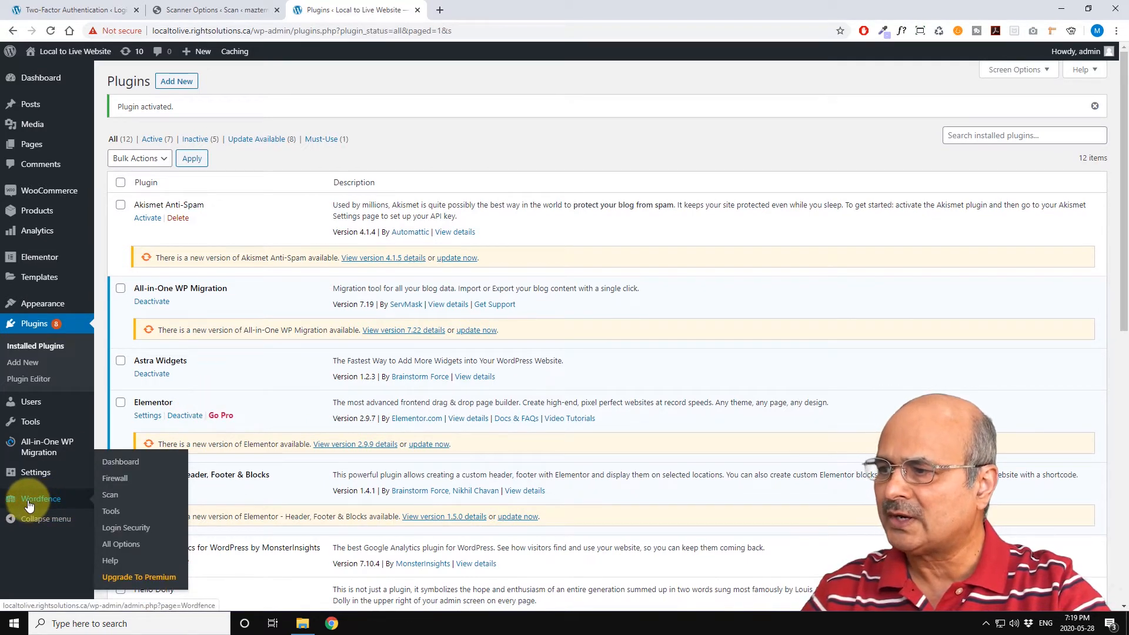
left_click(115, 466)
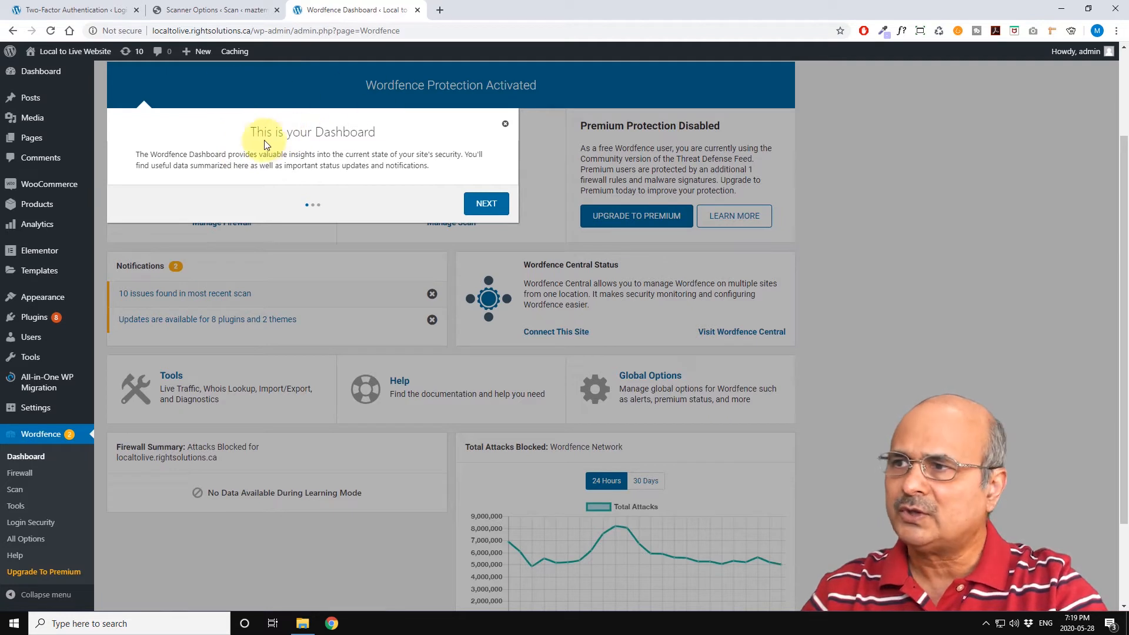
left_click(487, 203)
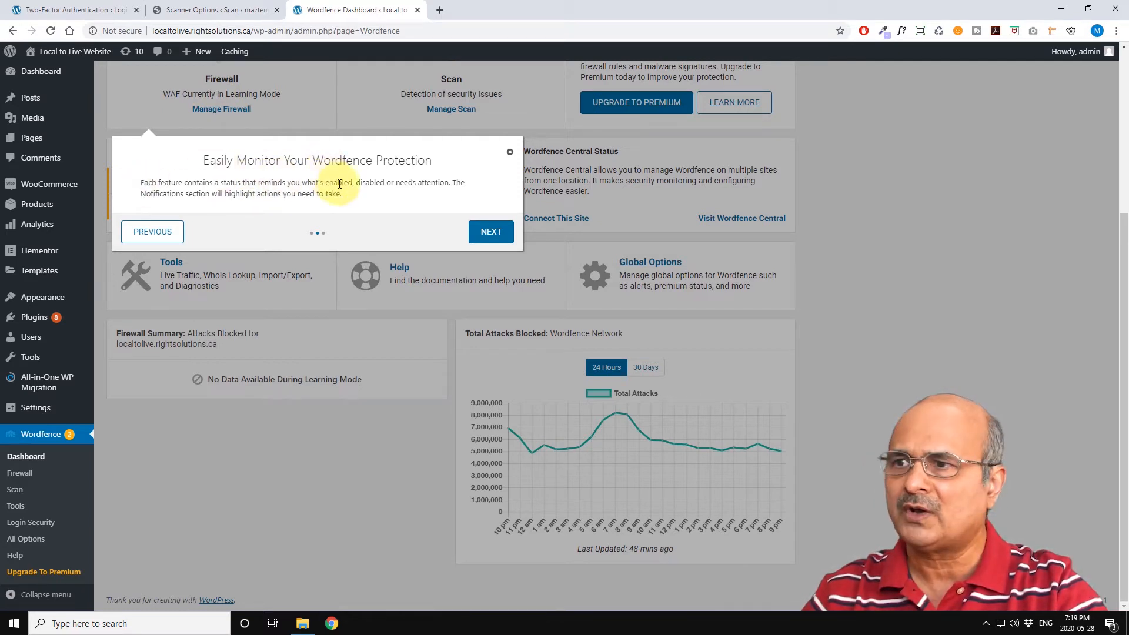
left_click(488, 233)
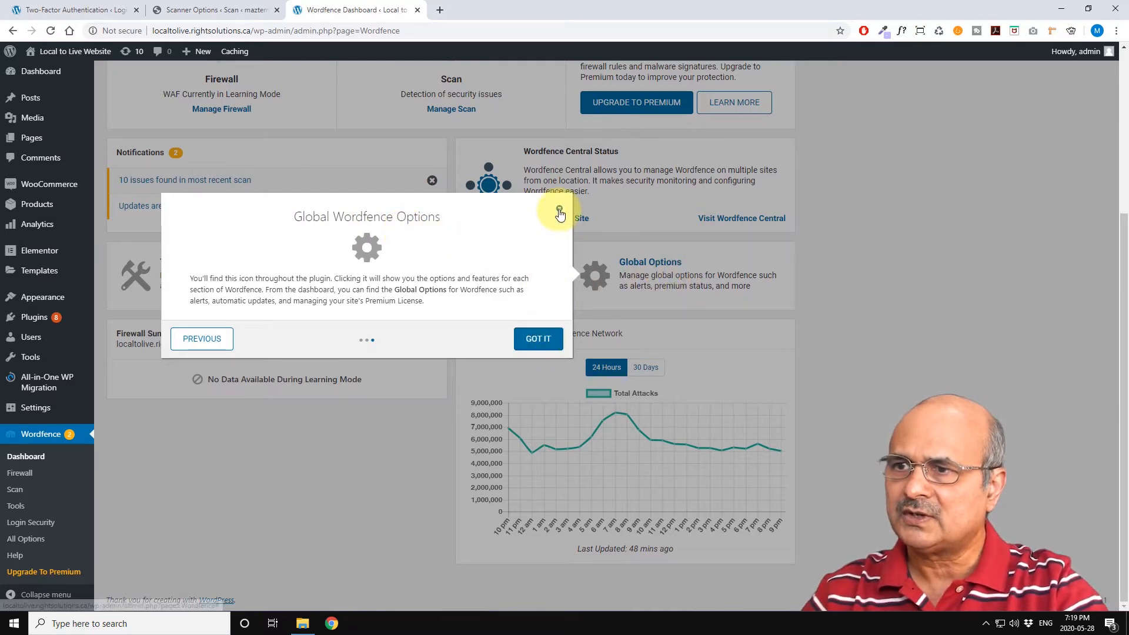
left_click(538, 339)
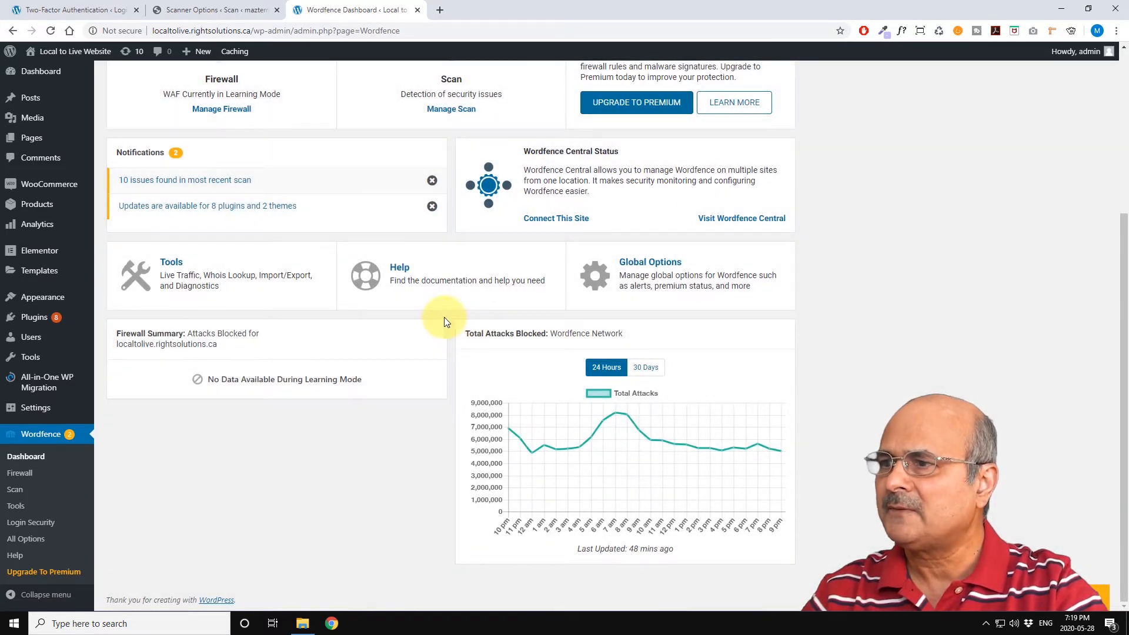
Step: Optimize the Wordfence firewall with the Apache + suPHP configuration after downloading the .htaccess backup
scroll(445, 322, "up", 5)
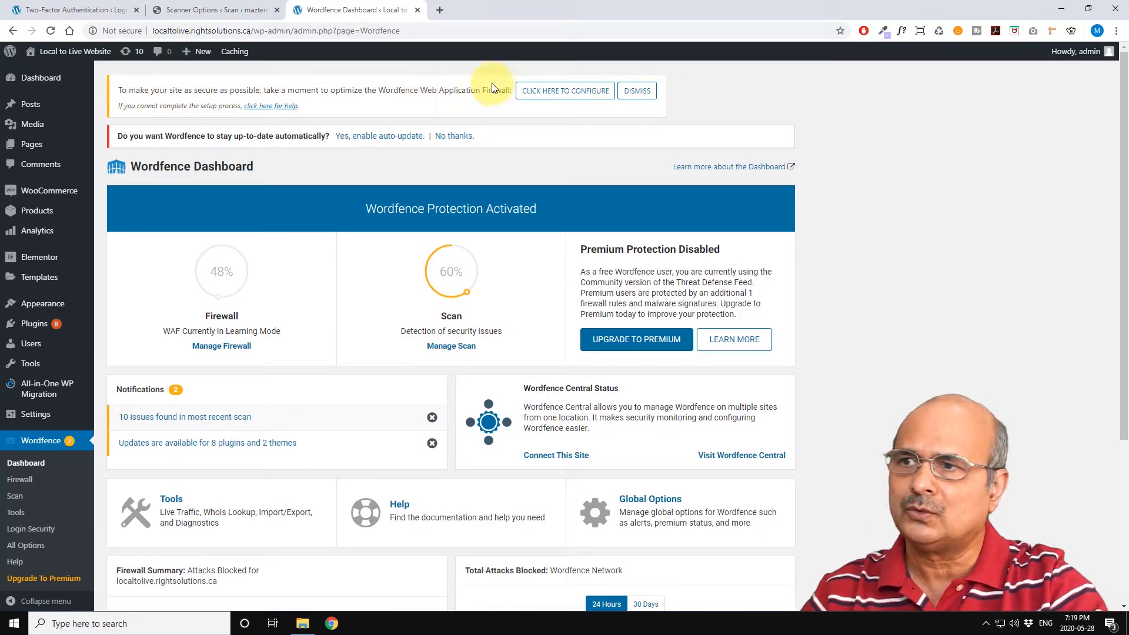
left_click(576, 93)
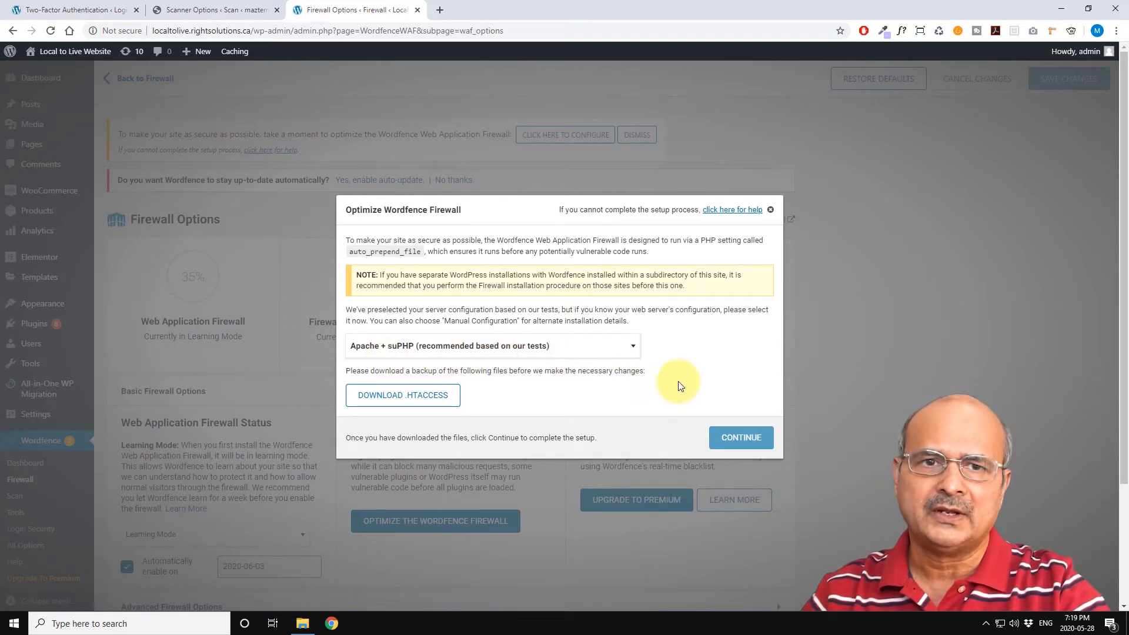
left_click(410, 397)
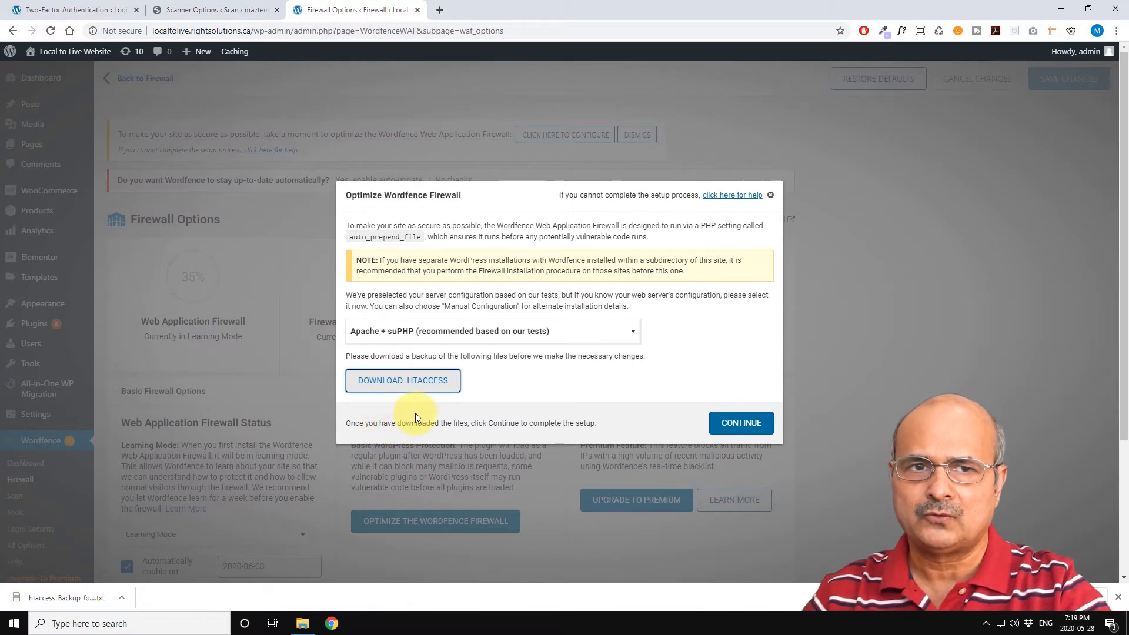
left_click(738, 425)
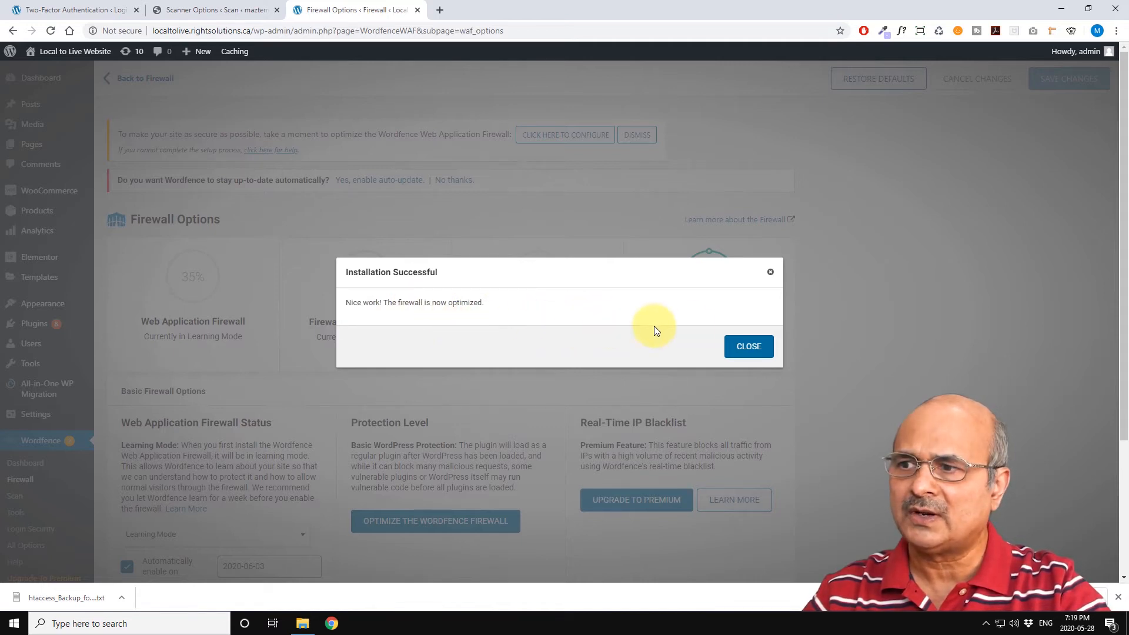
left_click(751, 348)
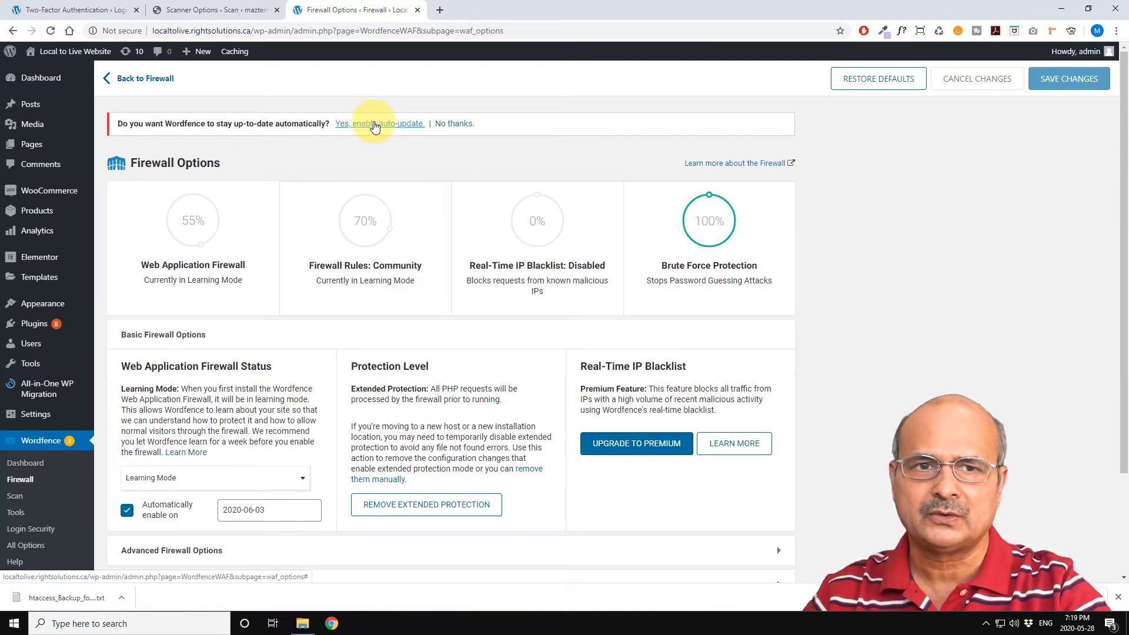
Step: Enable automatic updates for Wordfence
left_click(375, 124)
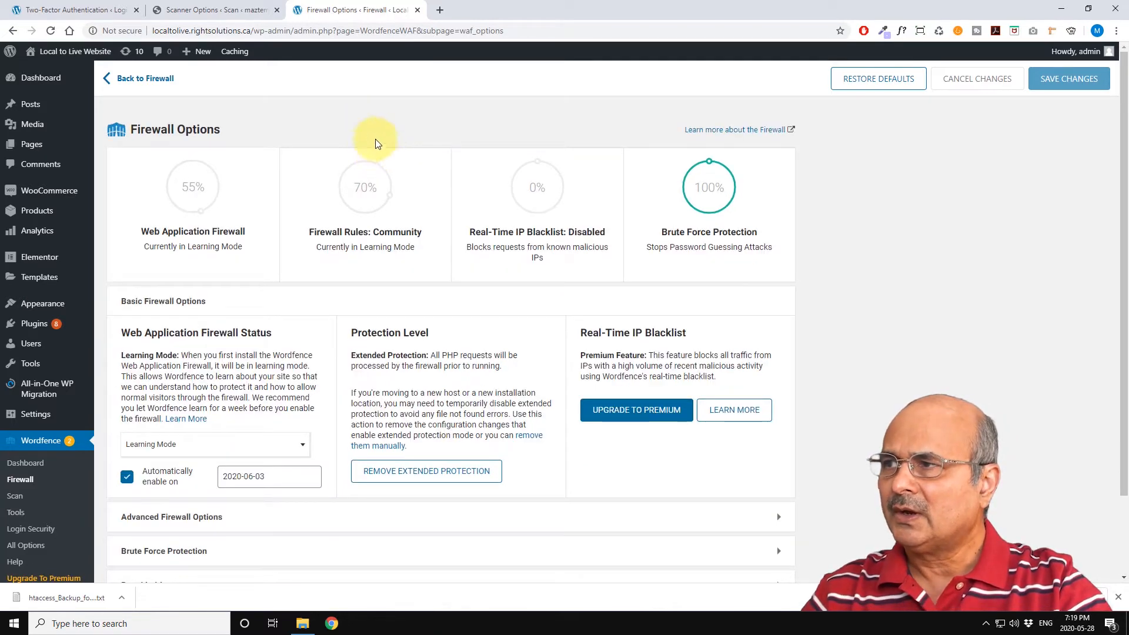
scroll(363, 129, "down", 2)
mouse_move(366, 185)
scroll(352, 233, "up", 2)
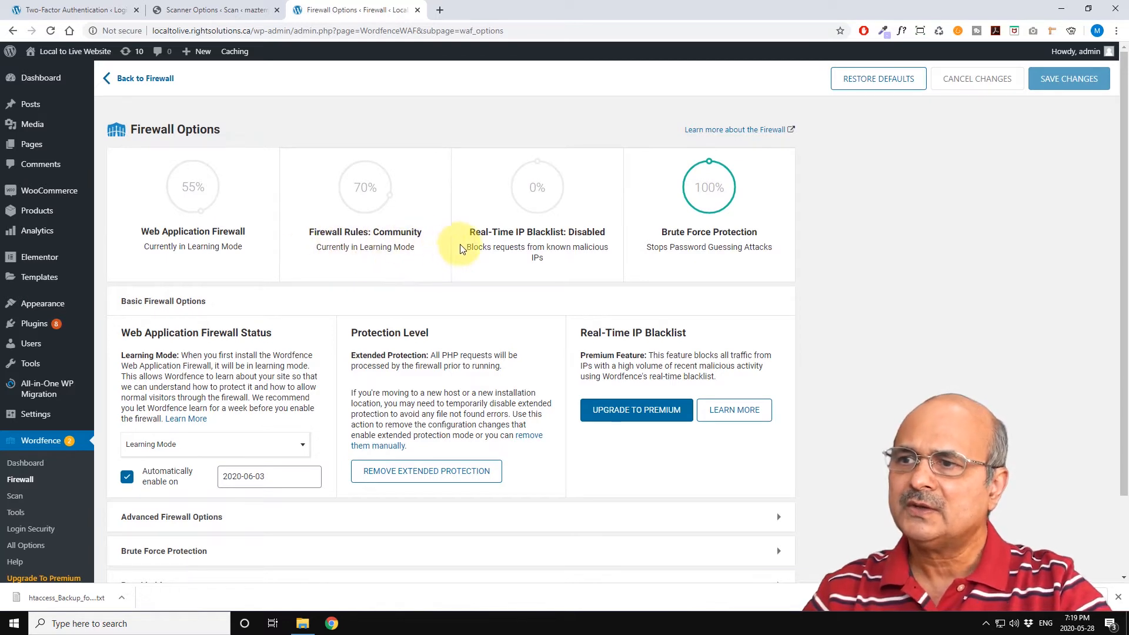
Step: Review the Web Application Firewall status options and expand the Advanced Firewall Options section
scroll(277, 262, "down", 1)
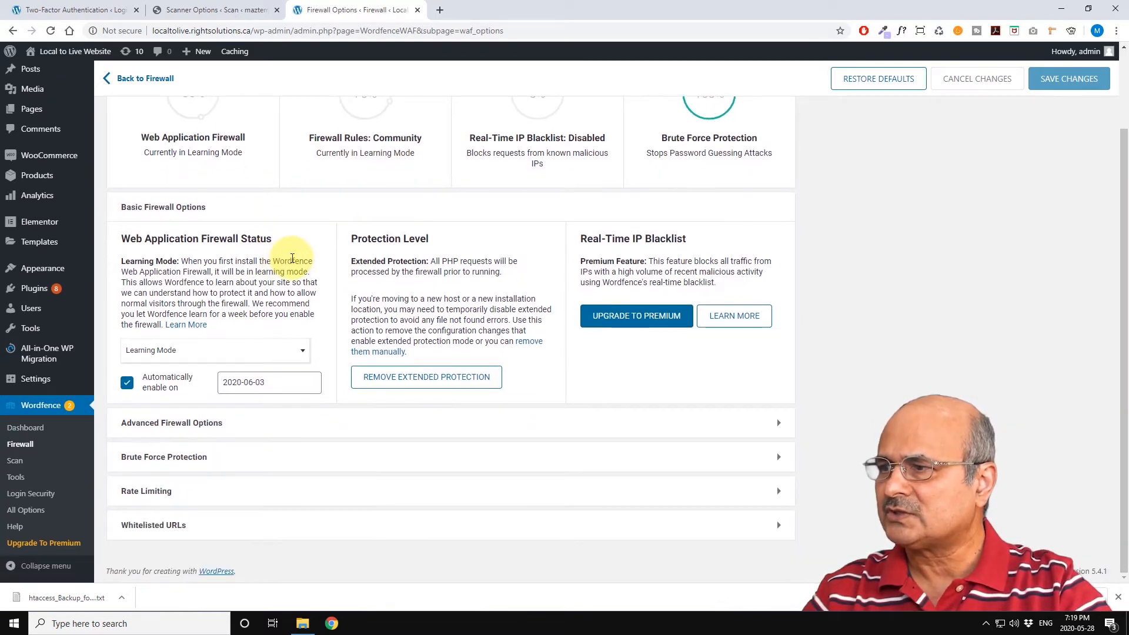
scroll(288, 261, "up", 1)
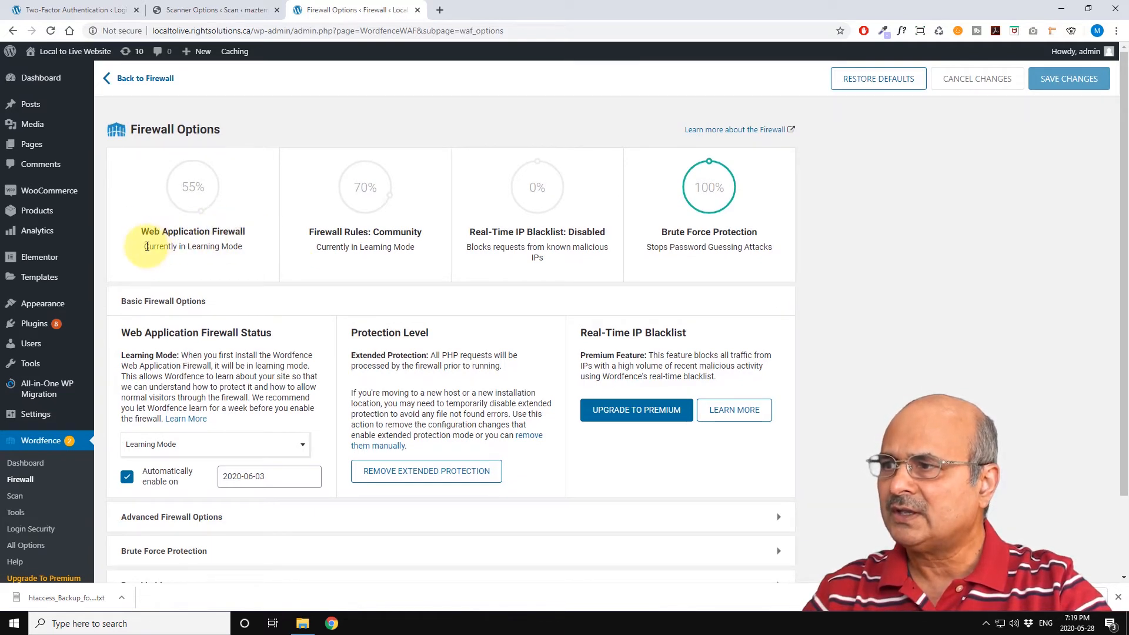
scroll(243, 243, "down", 1)
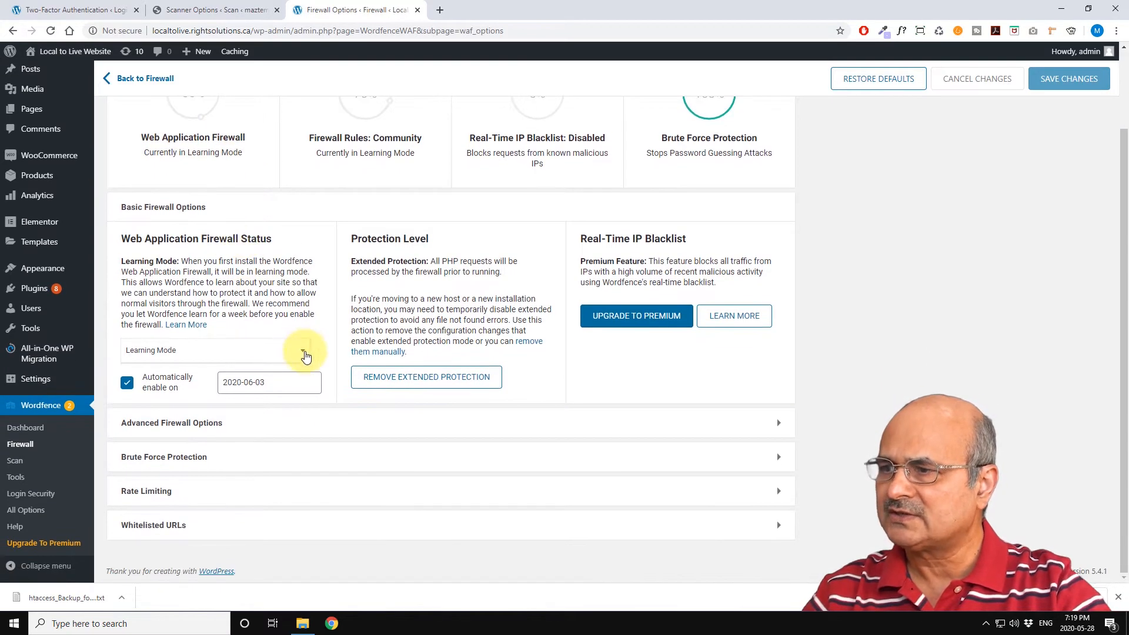
left_click(302, 353)
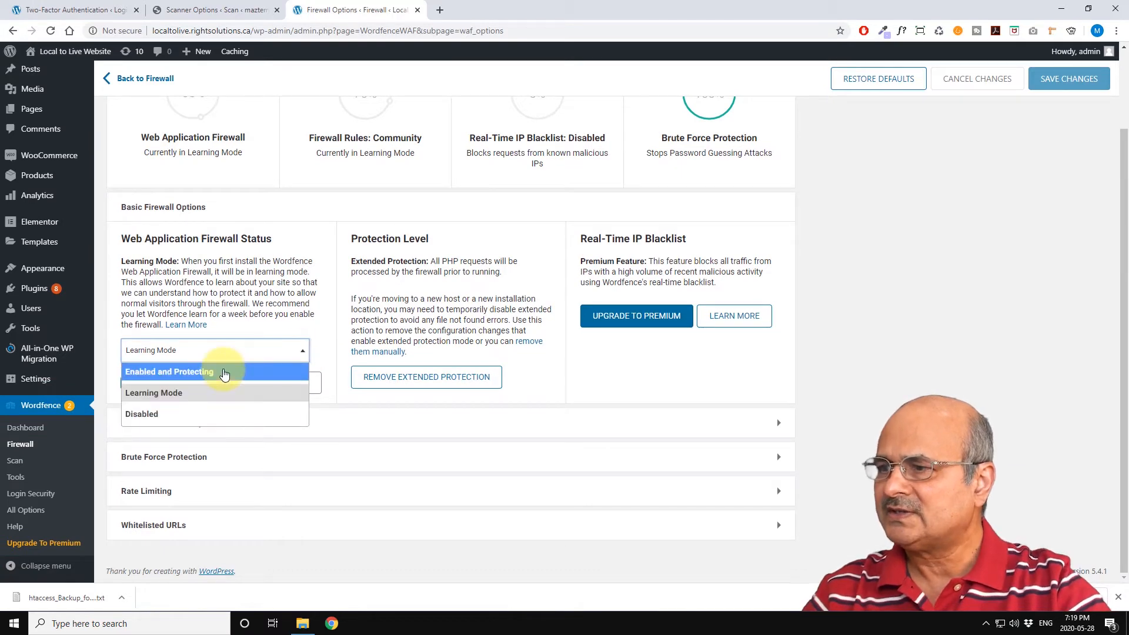
left_click(308, 276)
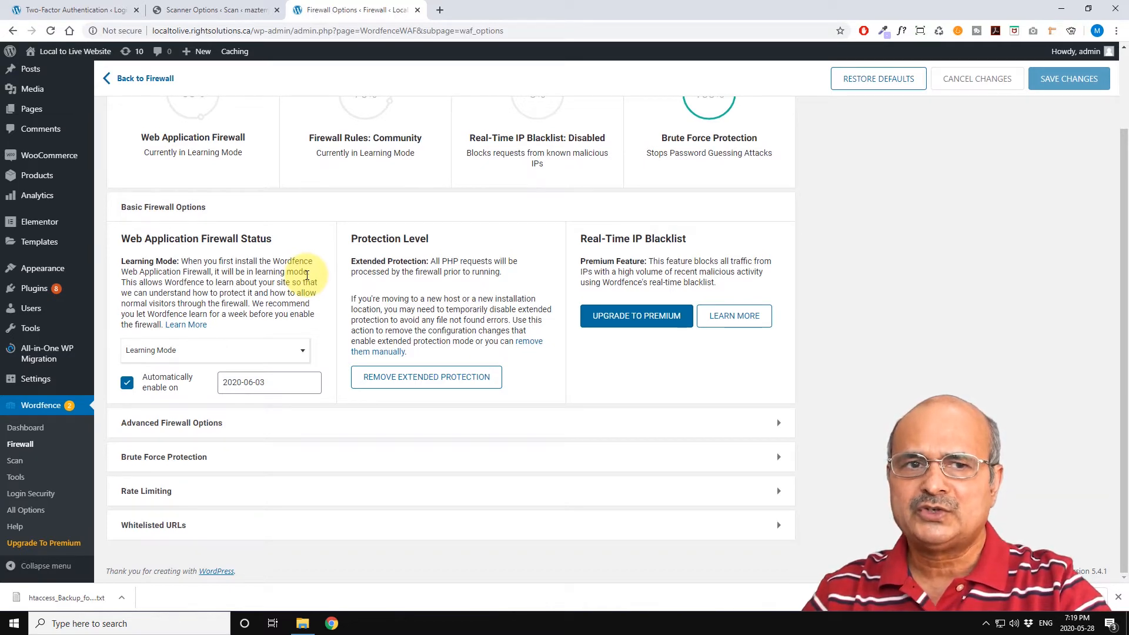
scroll(307, 276, "up", 1)
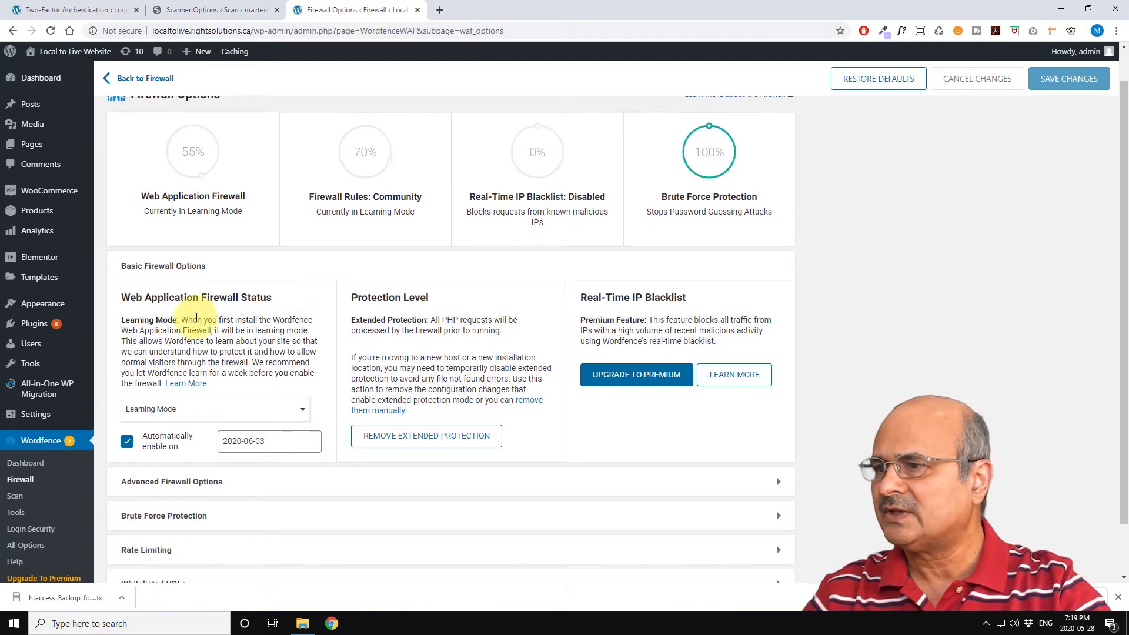
left_click_drag(186, 320, 261, 342)
left_click(264, 322)
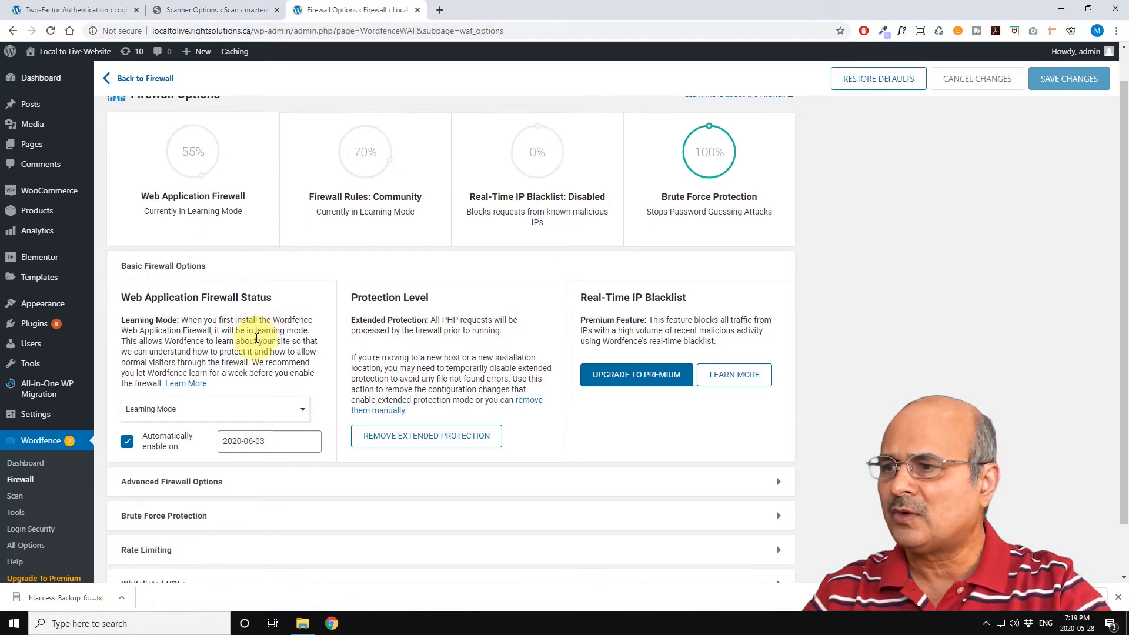
scroll(257, 336, "down", 1)
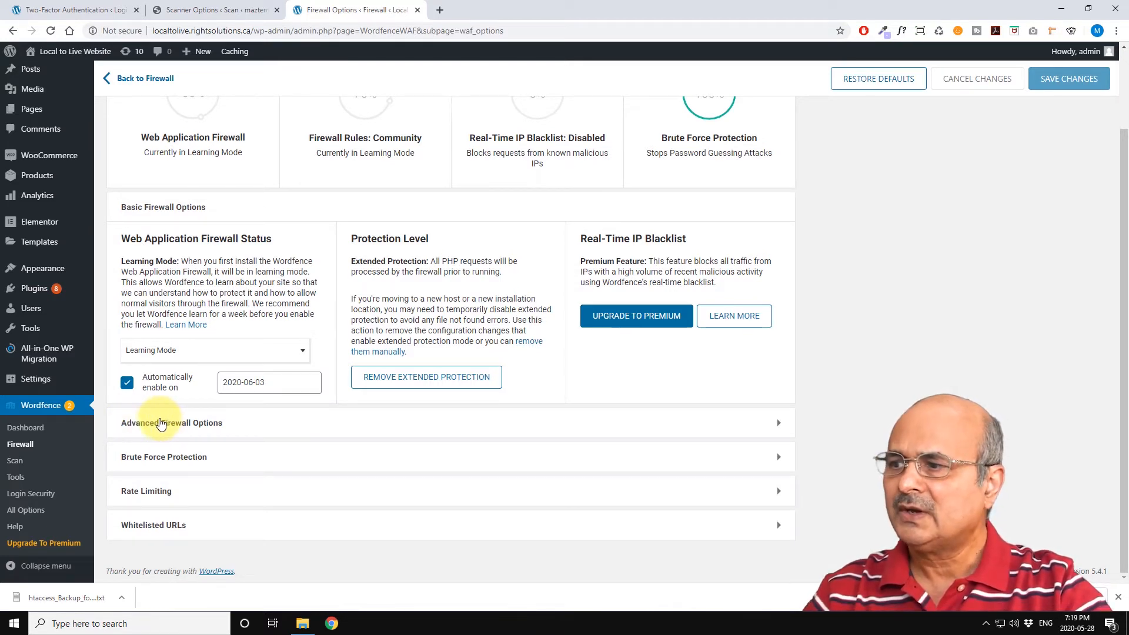
left_click(777, 431)
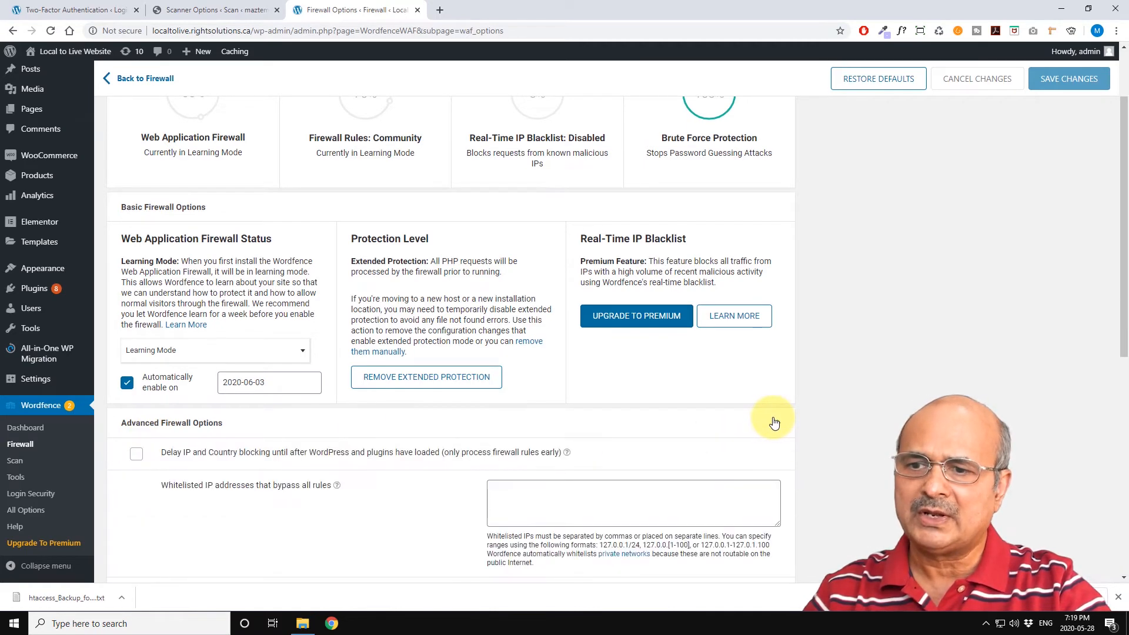
Step: Review the Advanced Firewall Options settings and collapse the section
scroll(825, 353, "down", 4)
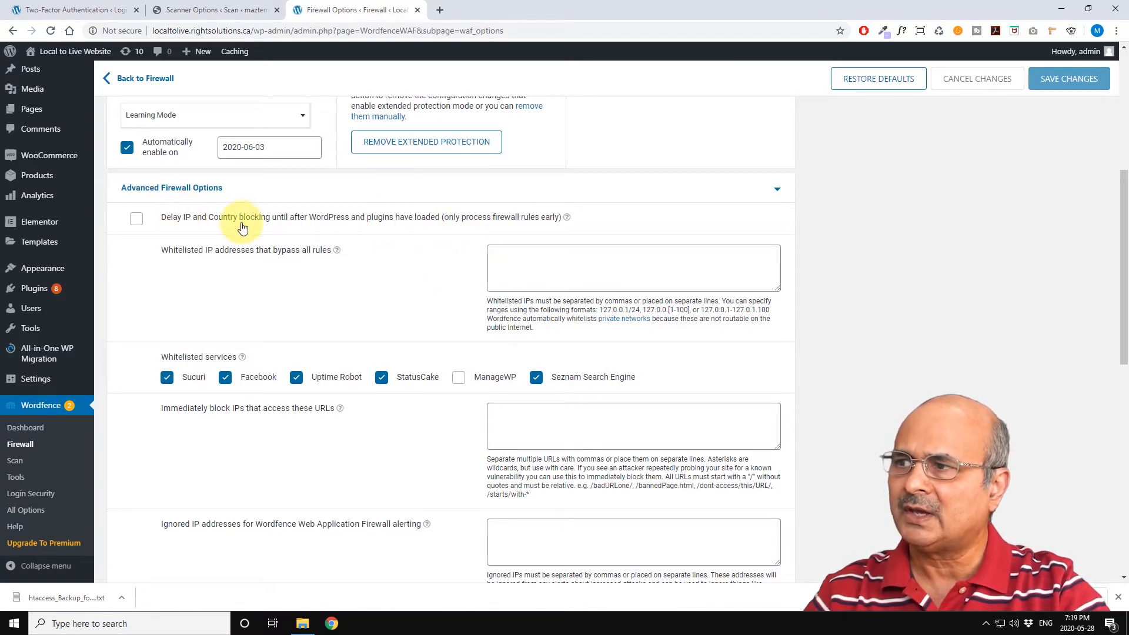
scroll(410, 184, "down", 1)
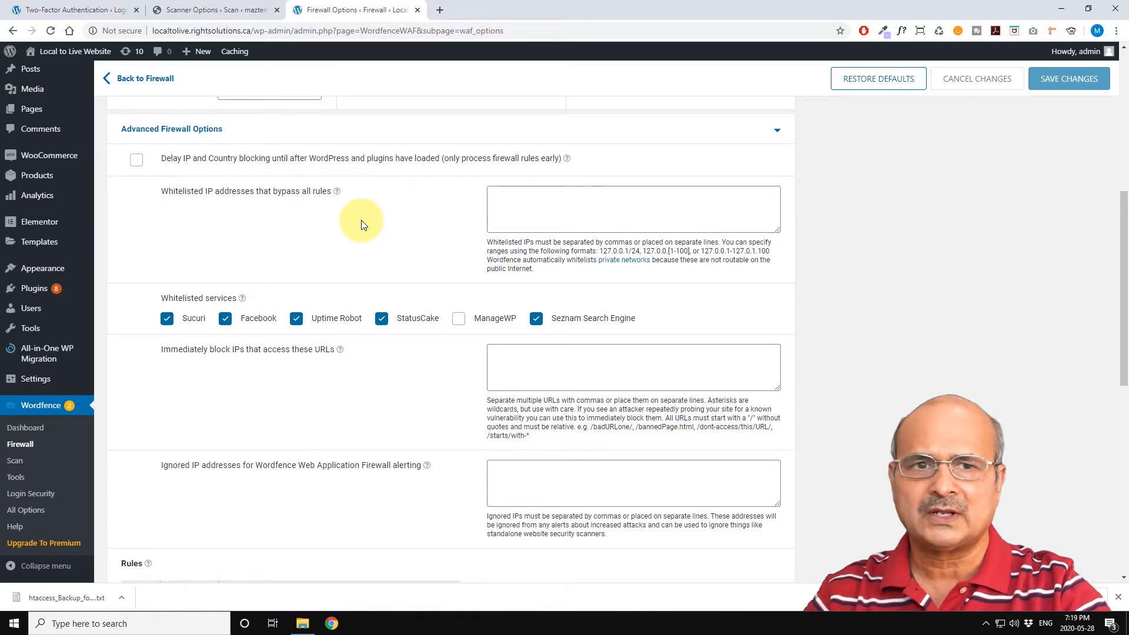
scroll(361, 225, "down", 2)
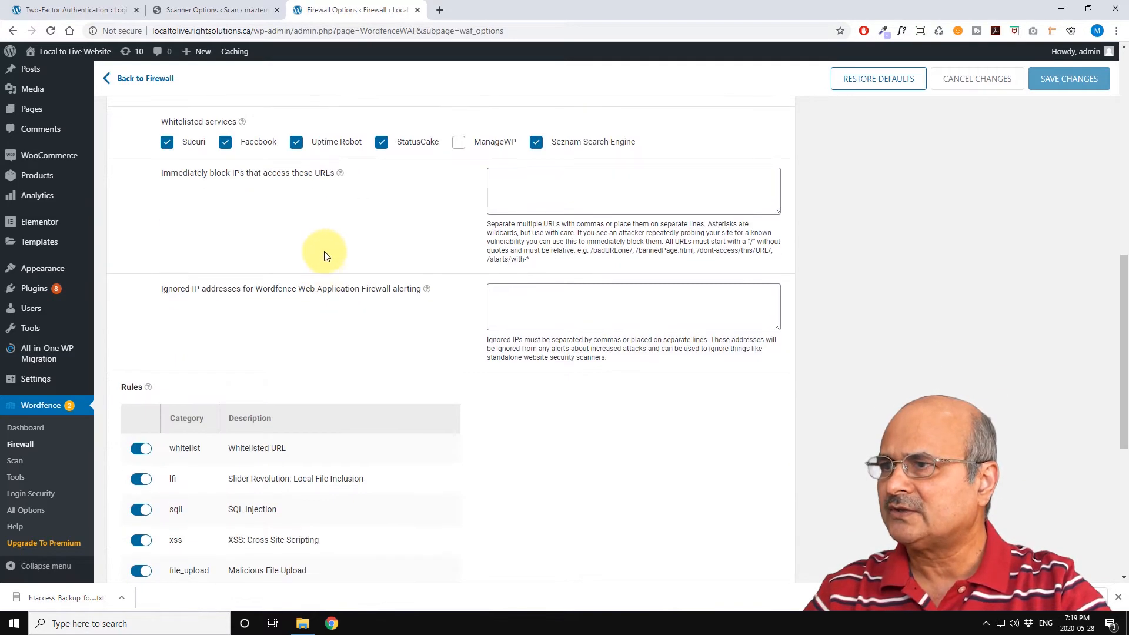
scroll(395, 270, "down", 1)
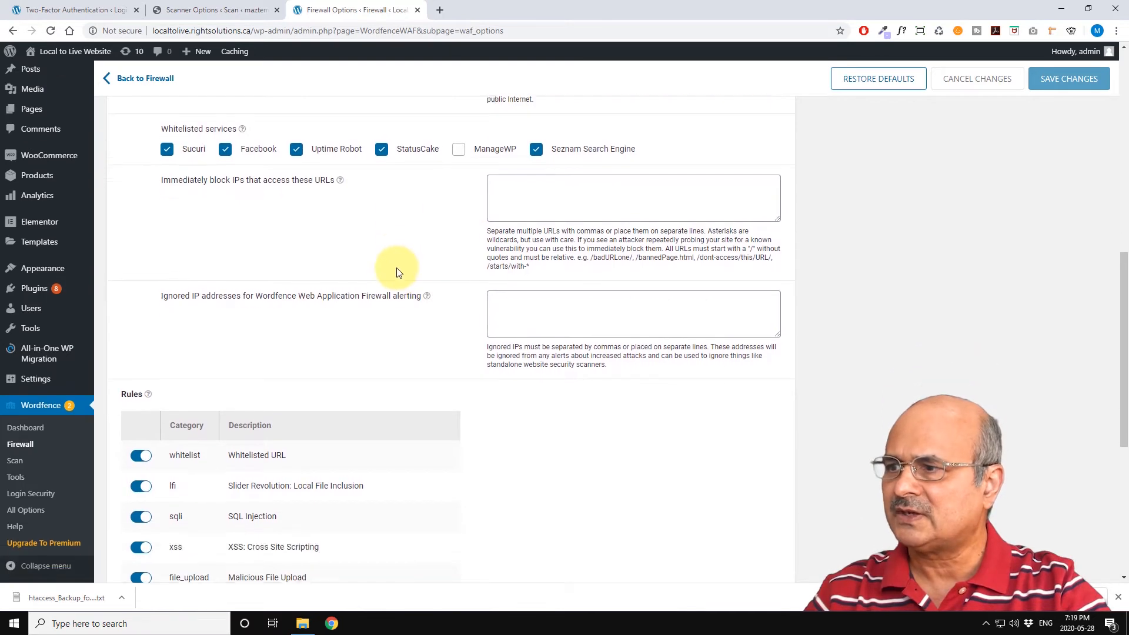
scroll(724, 263, "up", 5)
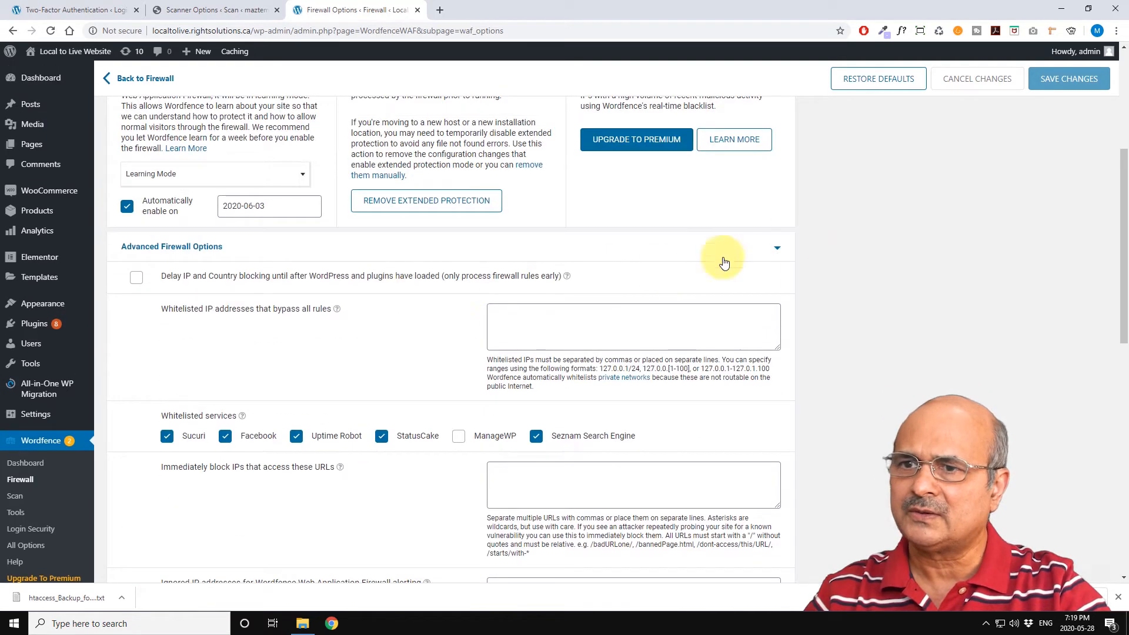
left_click(779, 252)
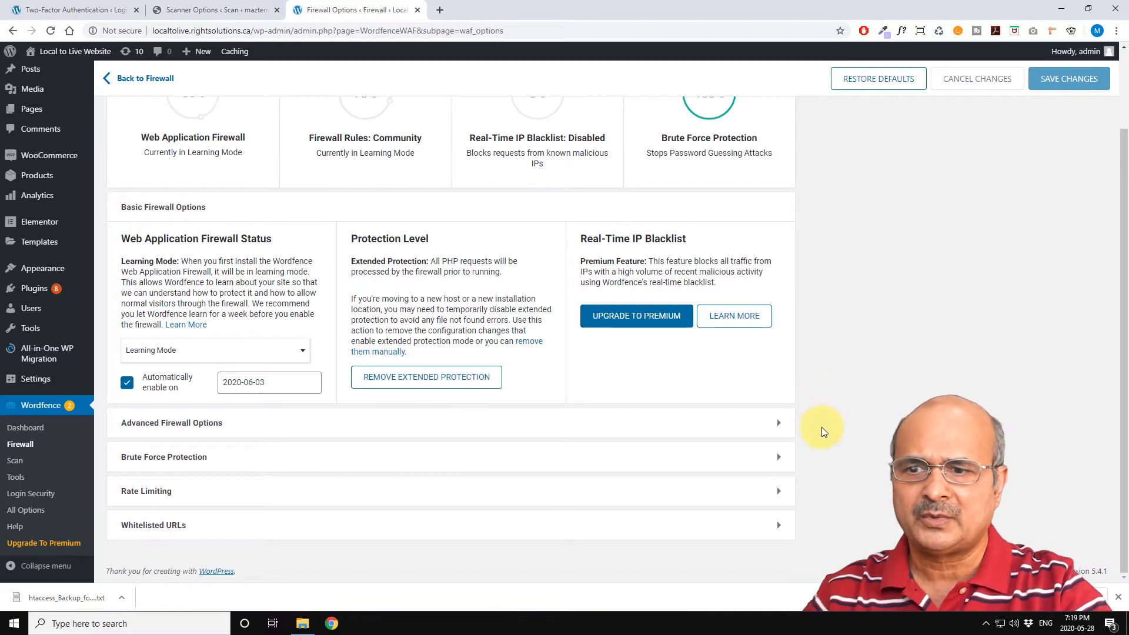
Step: Expand the Brute Force Protection section, review its lockout settings, and collapse it
left_click(778, 460)
scroll(765, 453, "down", 3)
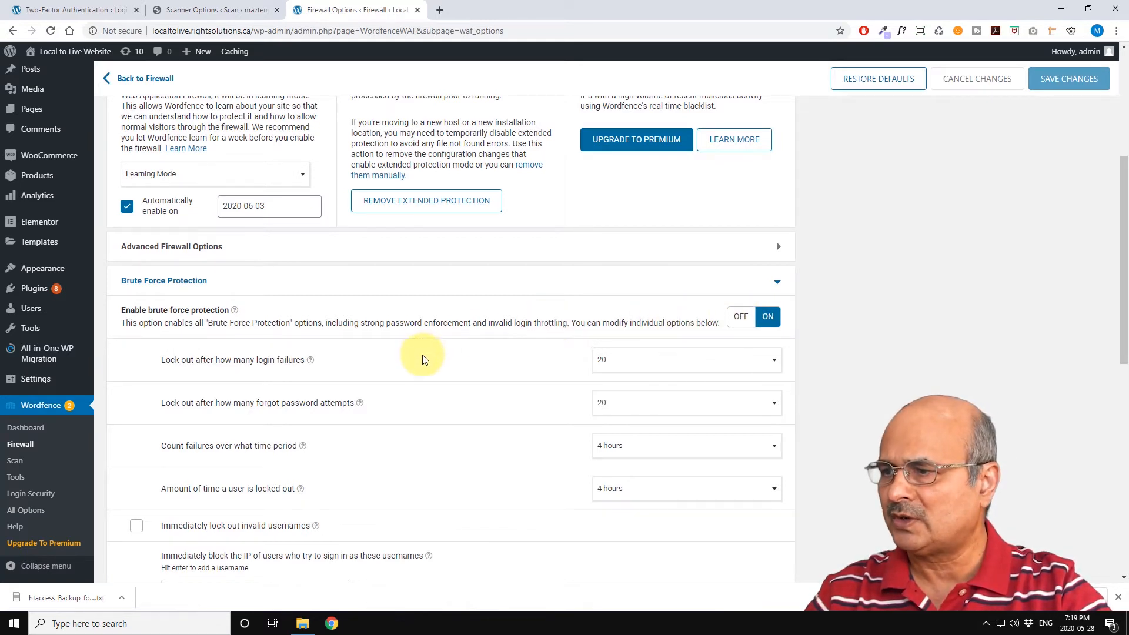
scroll(408, 382, "down", 1)
scroll(407, 381, "down", 1)
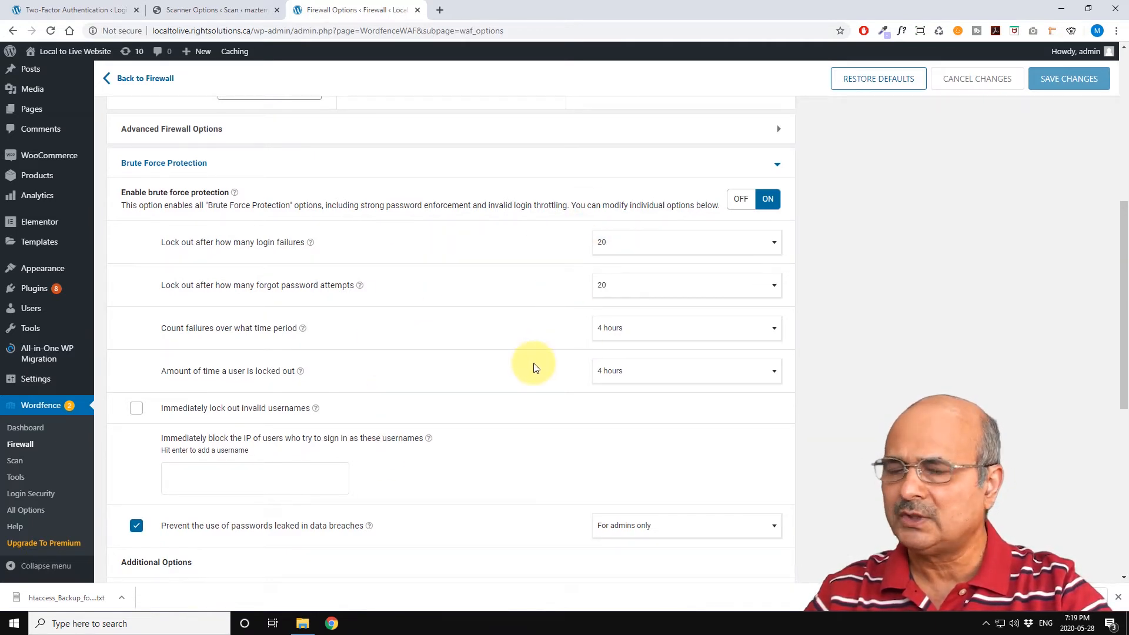
scroll(529, 369, "up", 3)
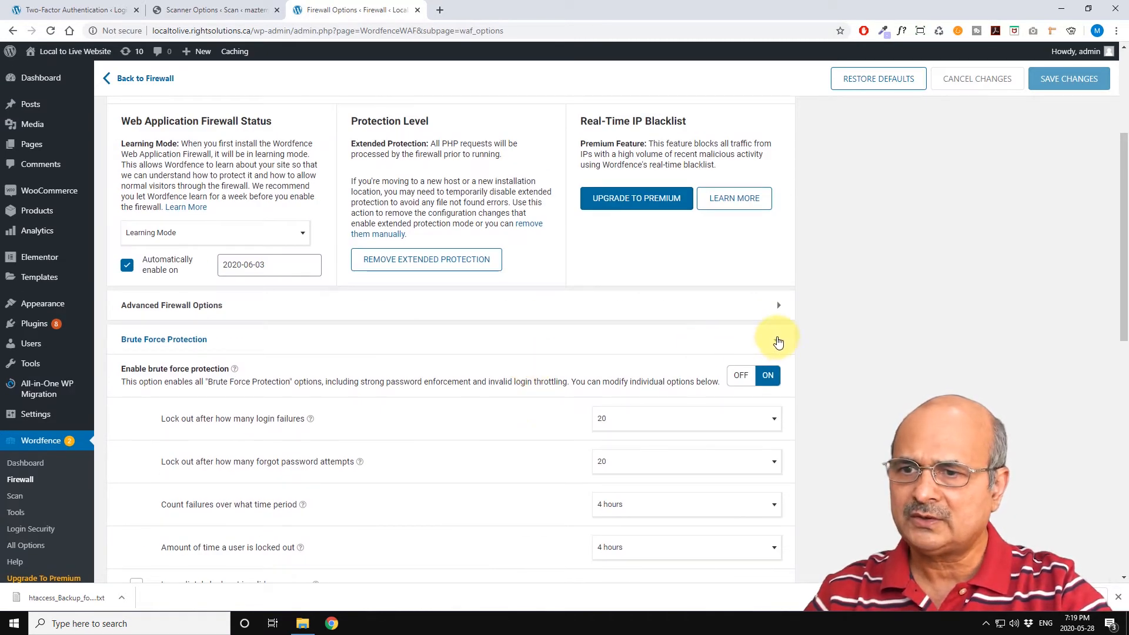
left_click(778, 341)
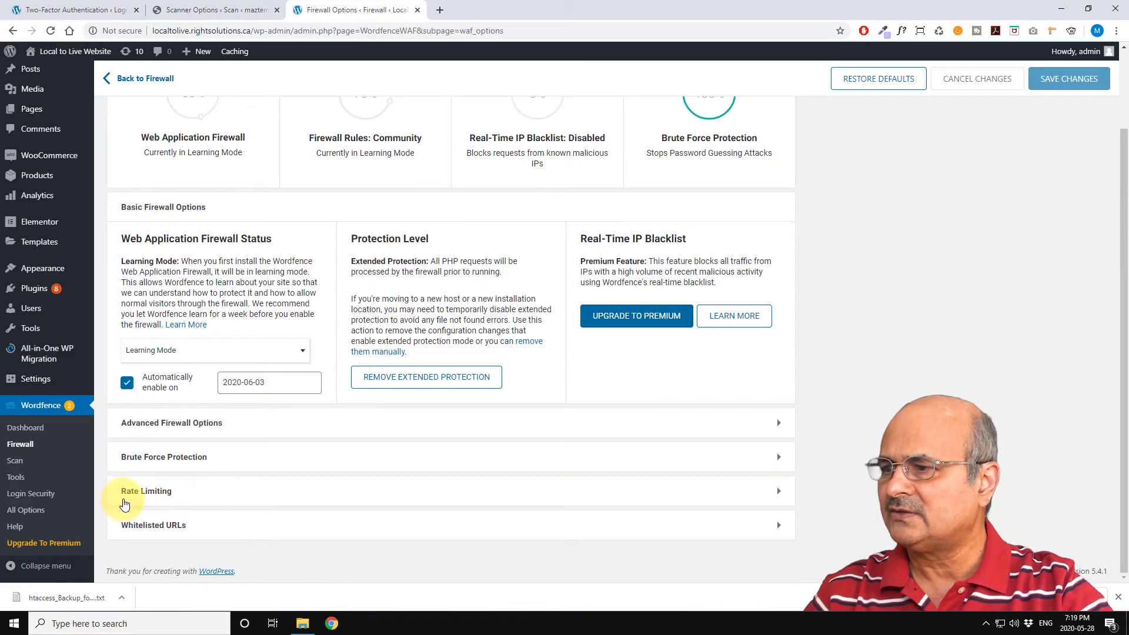
Step: Expand the Rate Limiting section, review its throttling rules, and collapse it
left_click(776, 493)
scroll(777, 493, "down", 2)
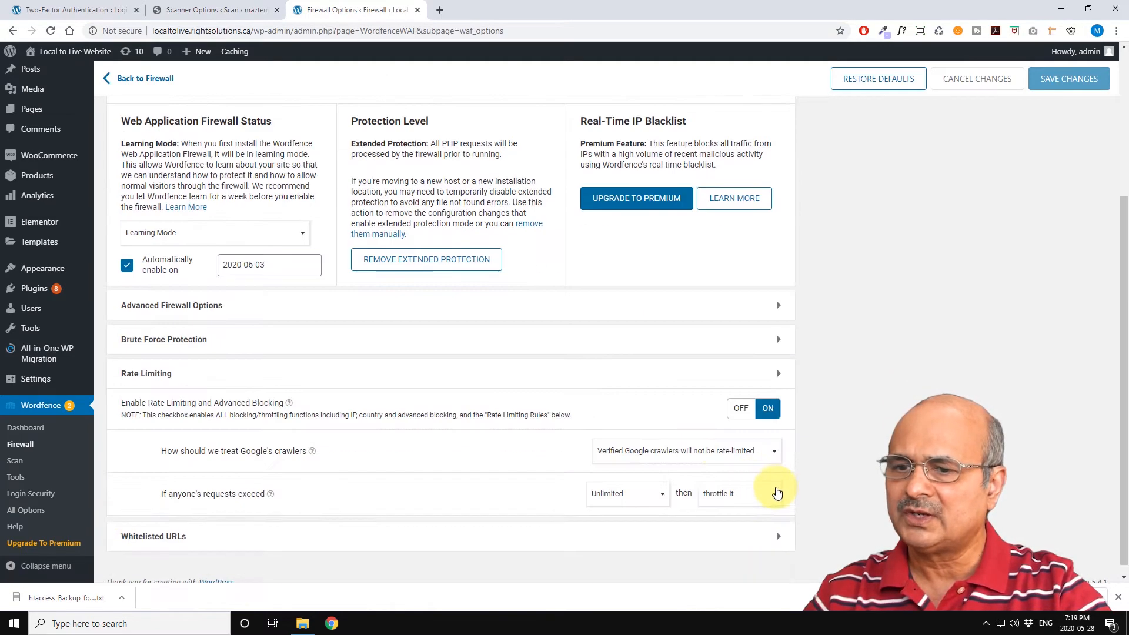
scroll(518, 382, "down", 4)
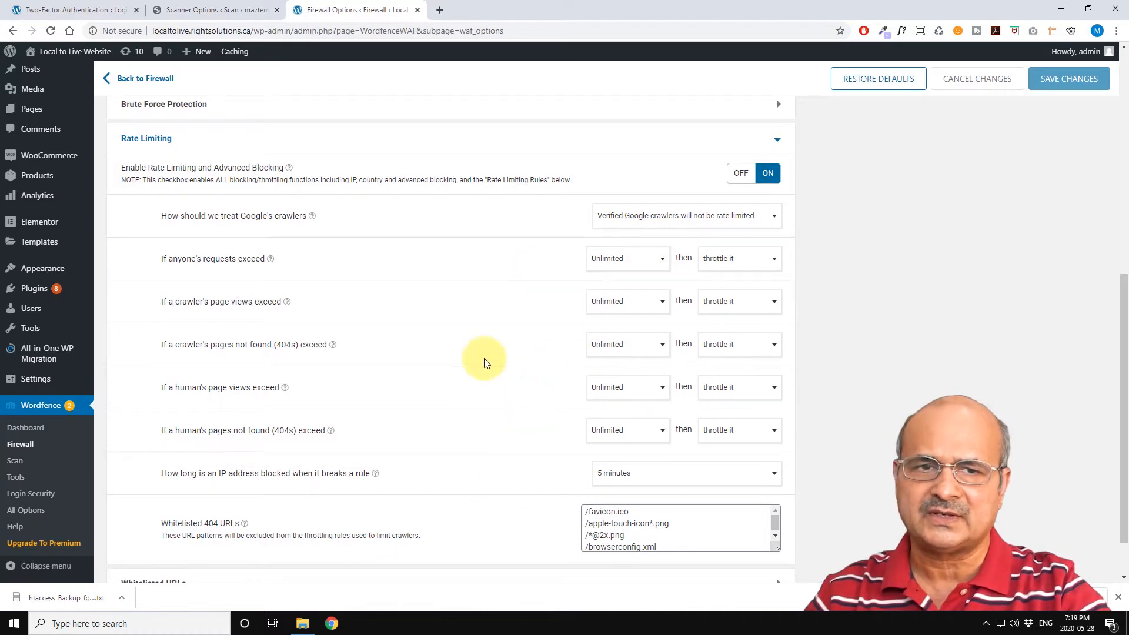
left_click(777, 140)
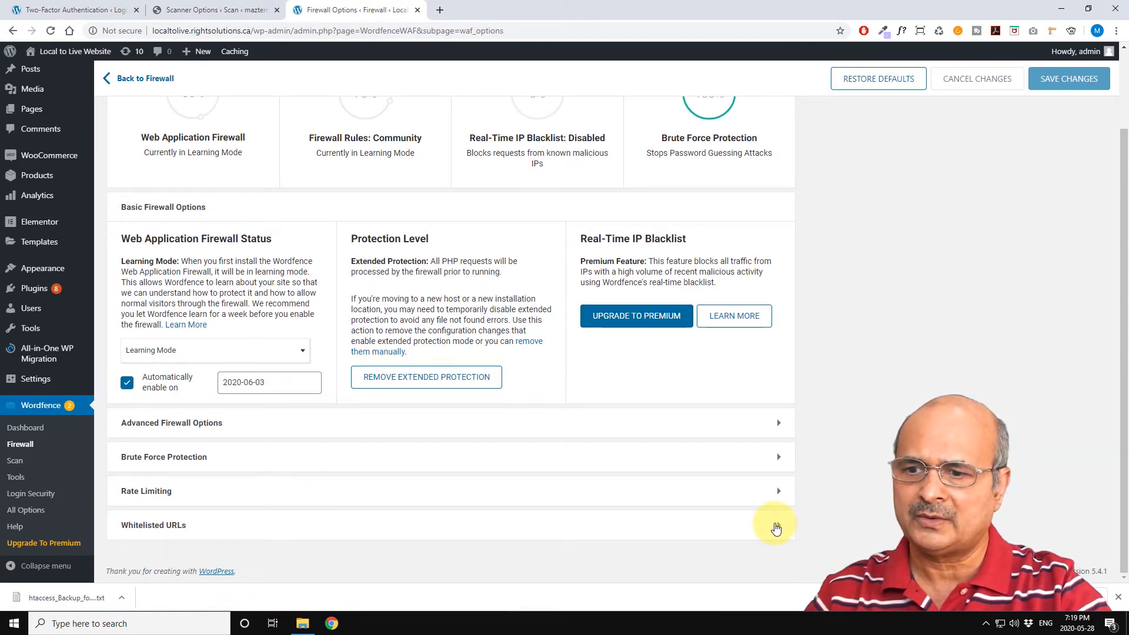
Step: Expand the Whitelisted URLs section to review it and collapse it again
left_click(777, 525)
scroll(647, 494, "down", 4)
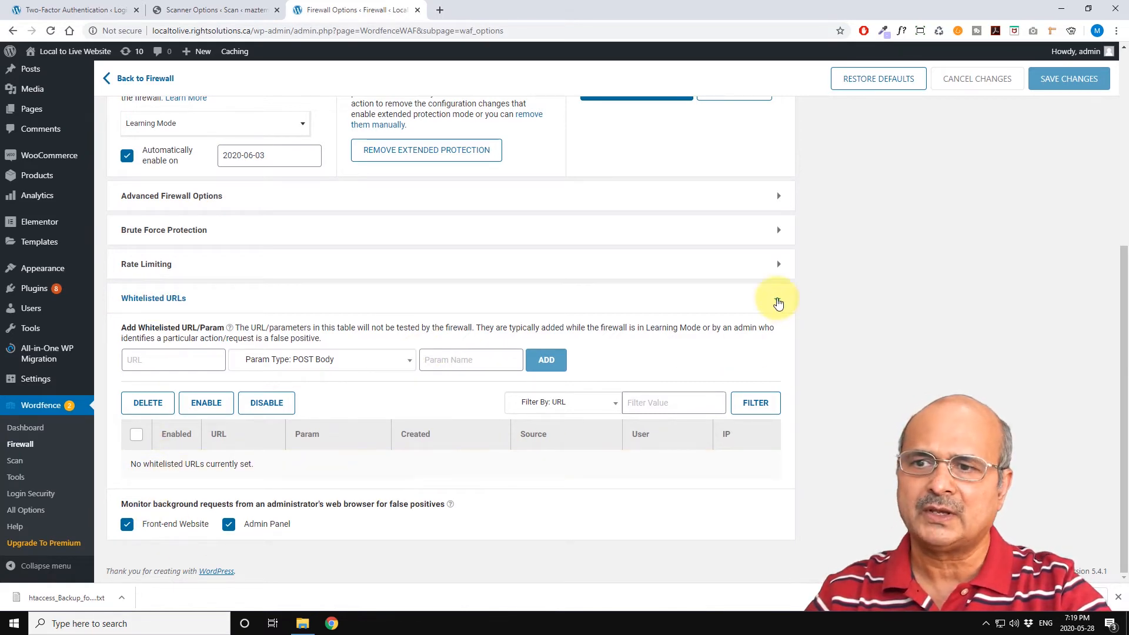
left_click(777, 300)
scroll(544, 394, "up", 2)
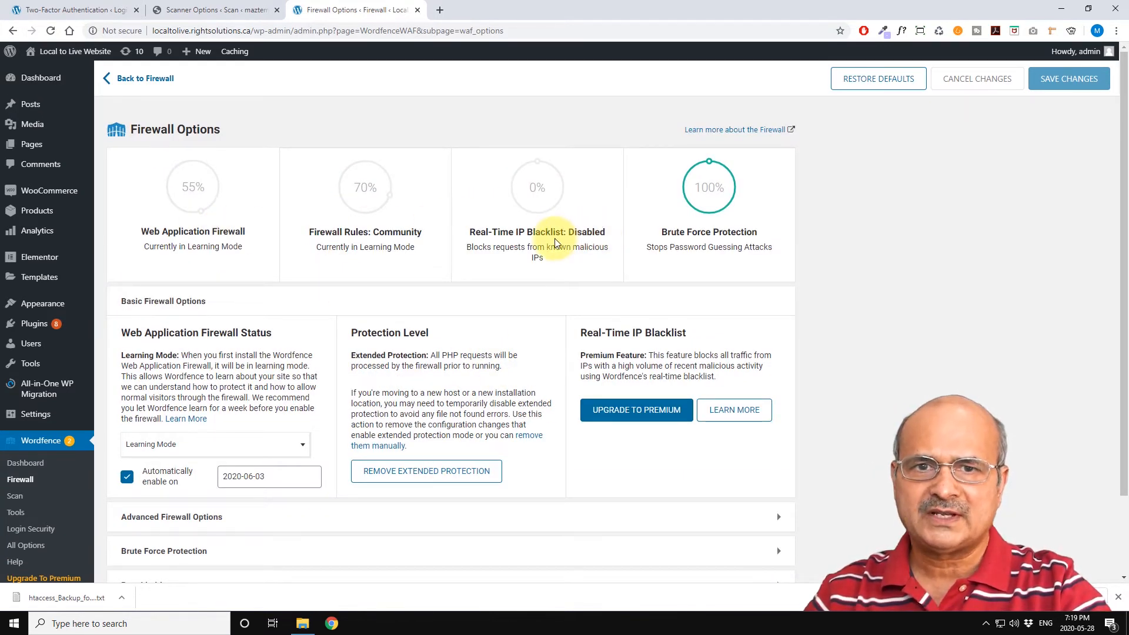
Step: Open the Wordfence Scan page and step through its introductory tour before closing it
scroll(329, 282, "down", 2)
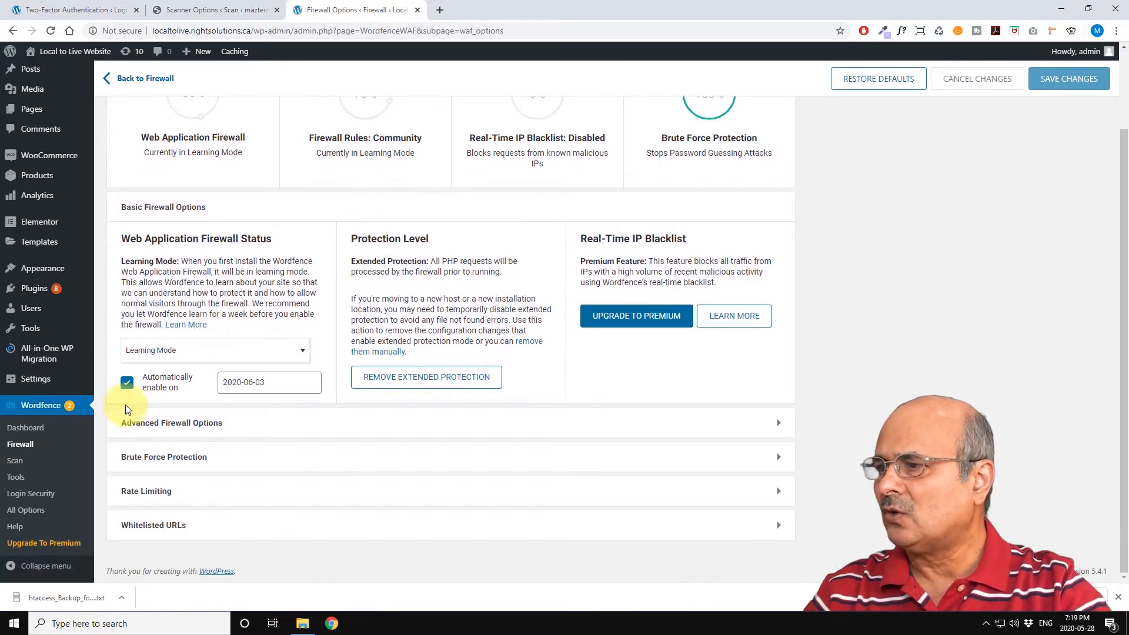
left_click(15, 466)
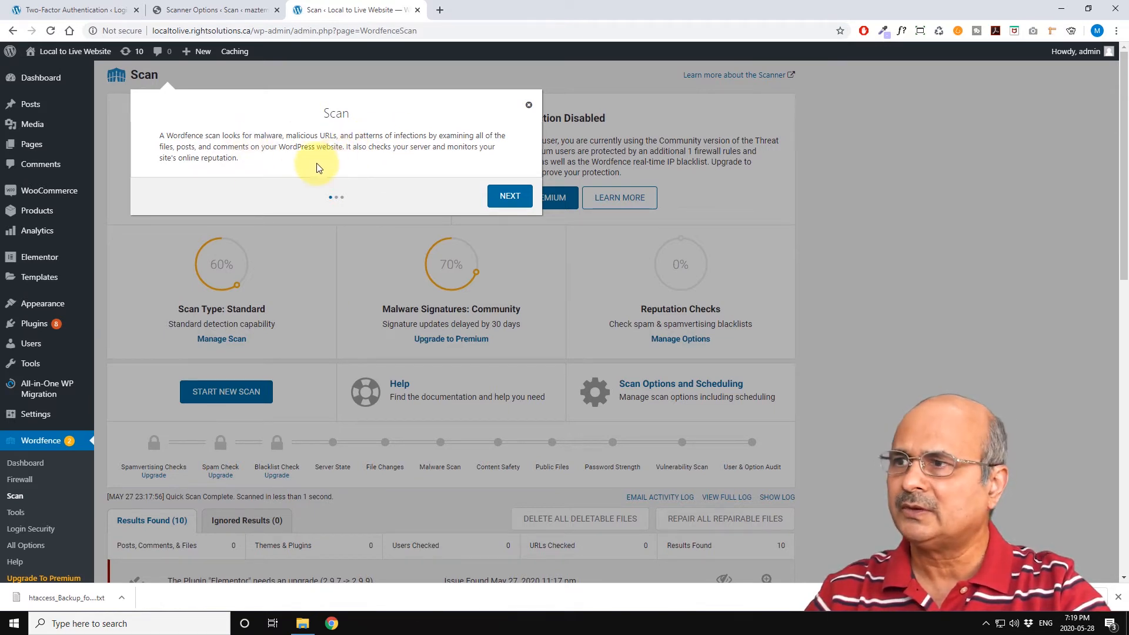
left_click(510, 196)
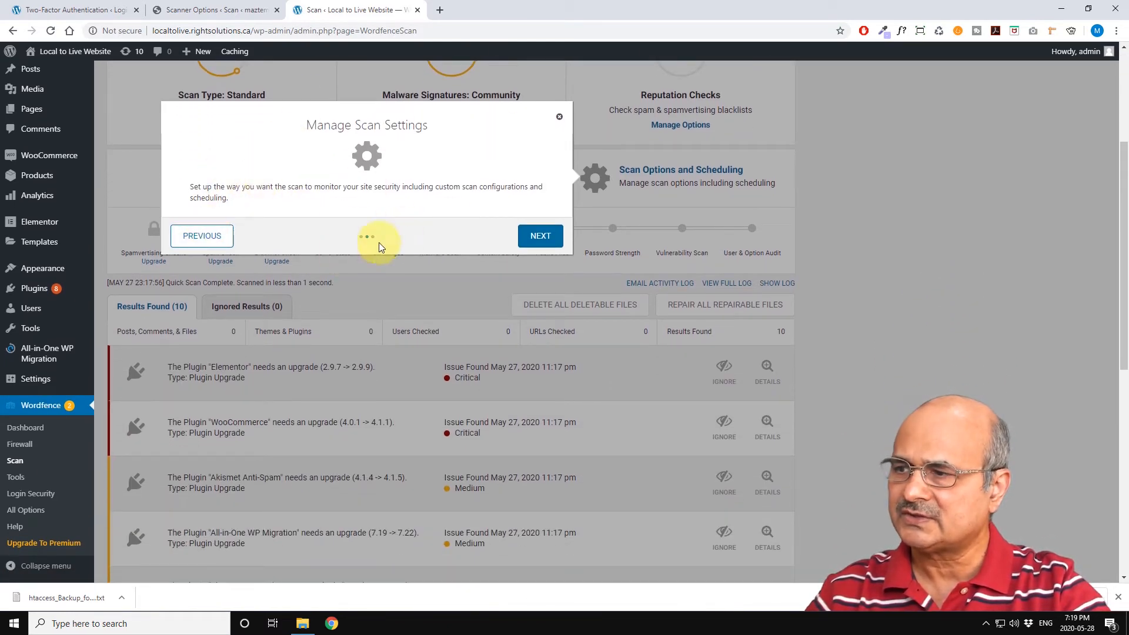
left_click(536, 237)
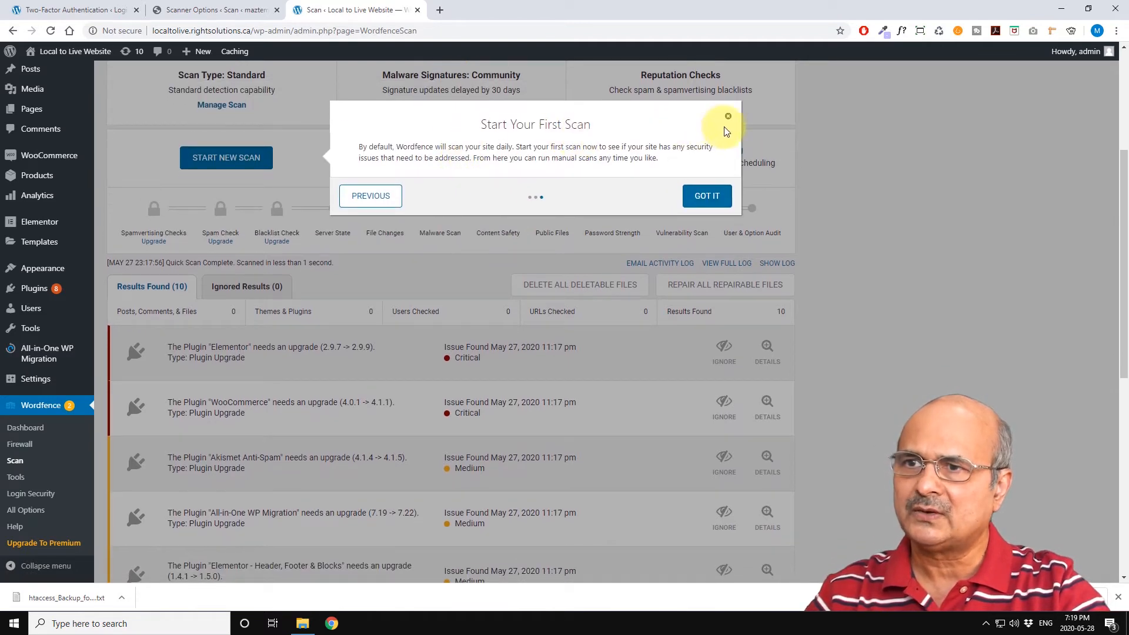
left_click(727, 117)
Step: Review the scan status summary and open the Manage Scan options
scroll(379, 253, "up", 4)
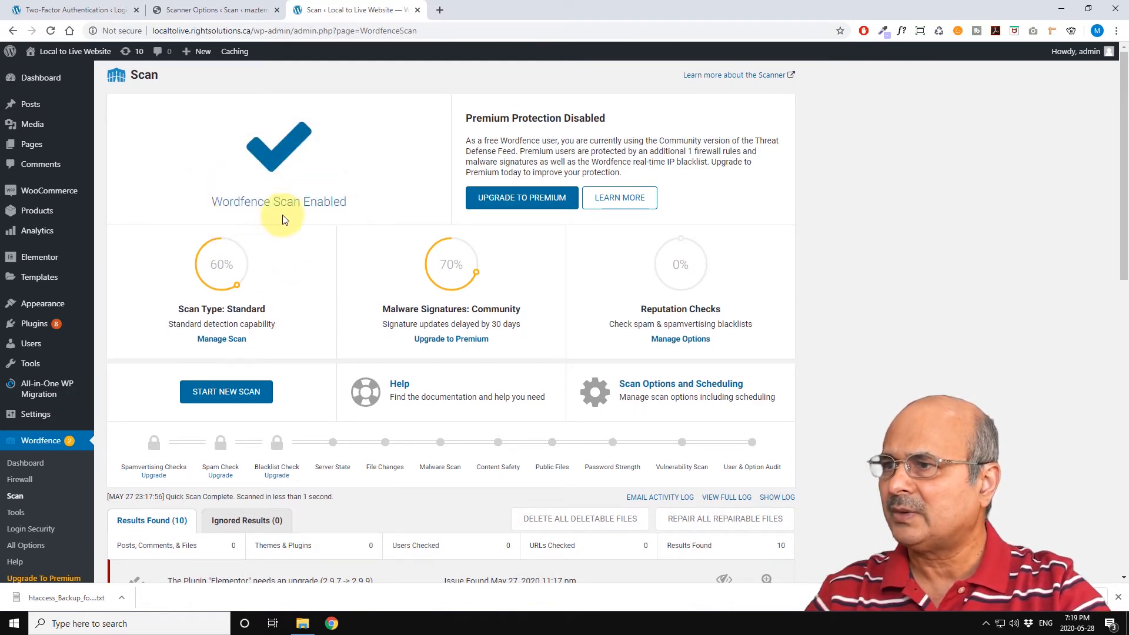
mouse_move(221, 242)
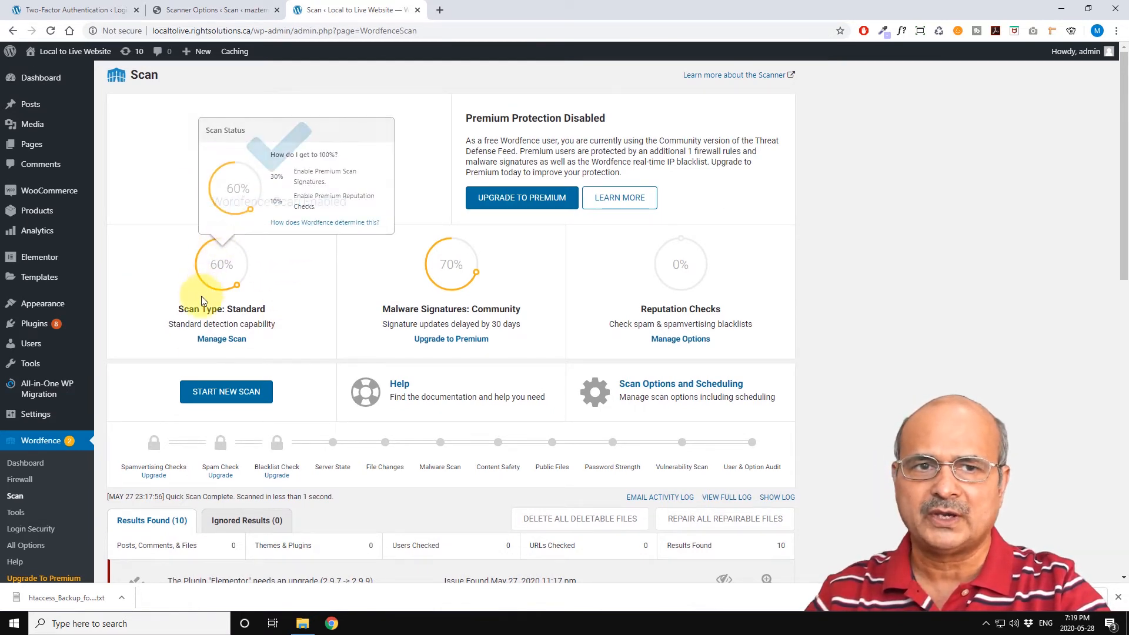
scroll(277, 311, "down", 1)
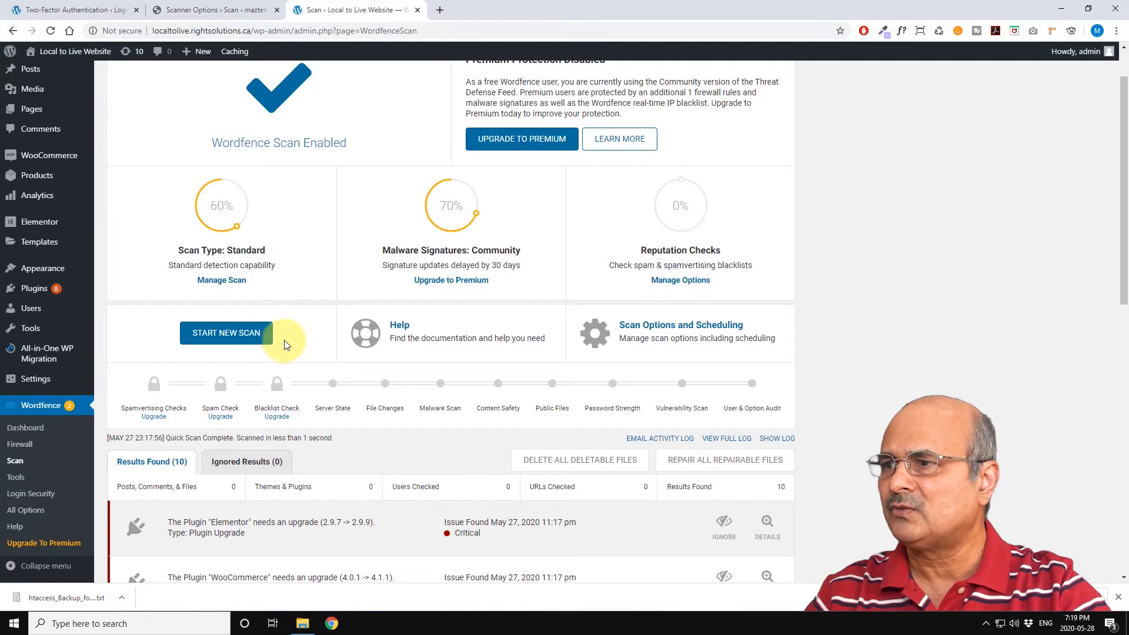
scroll(295, 306, "up", 1)
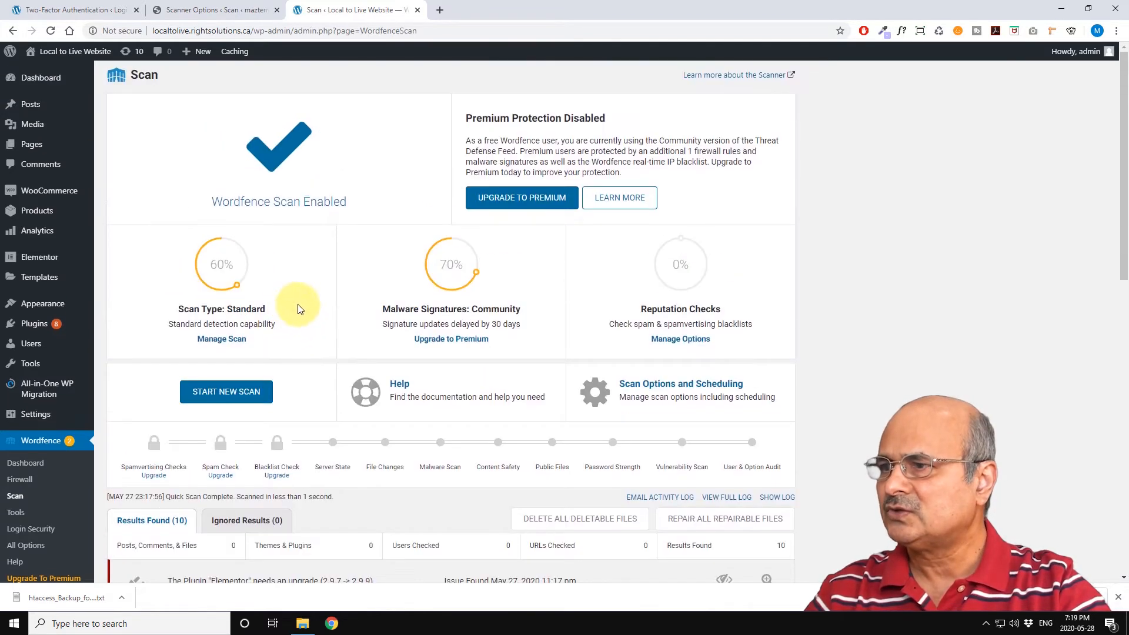
left_click(227, 340)
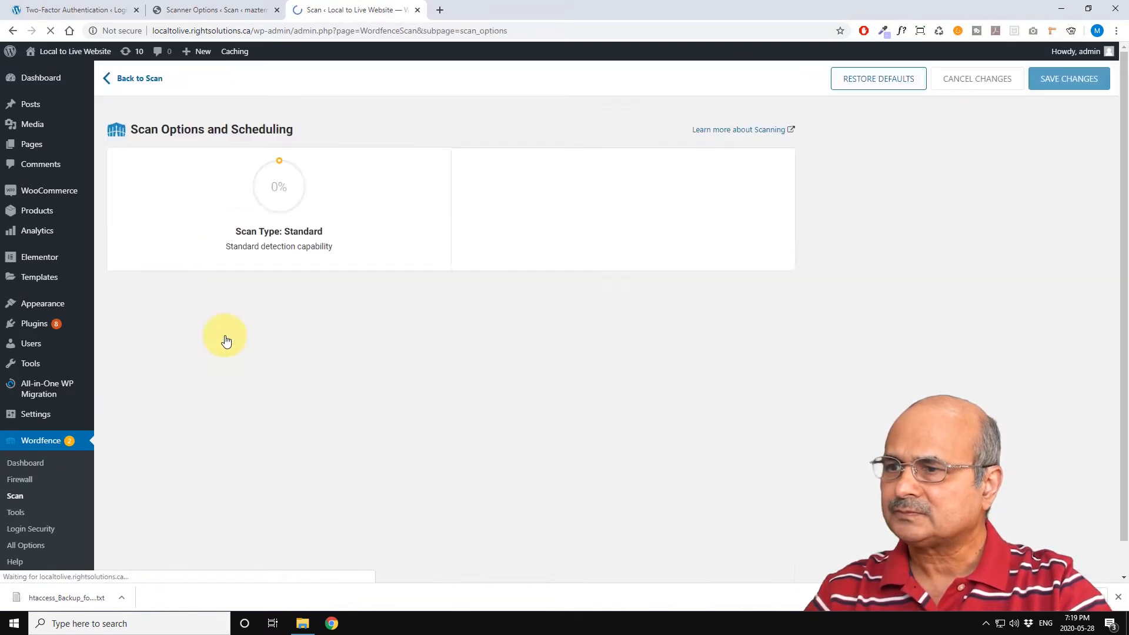
Step: Switch the basic scan type to High Sensitivity and back to Standard Scan
scroll(381, 293, "down", 1)
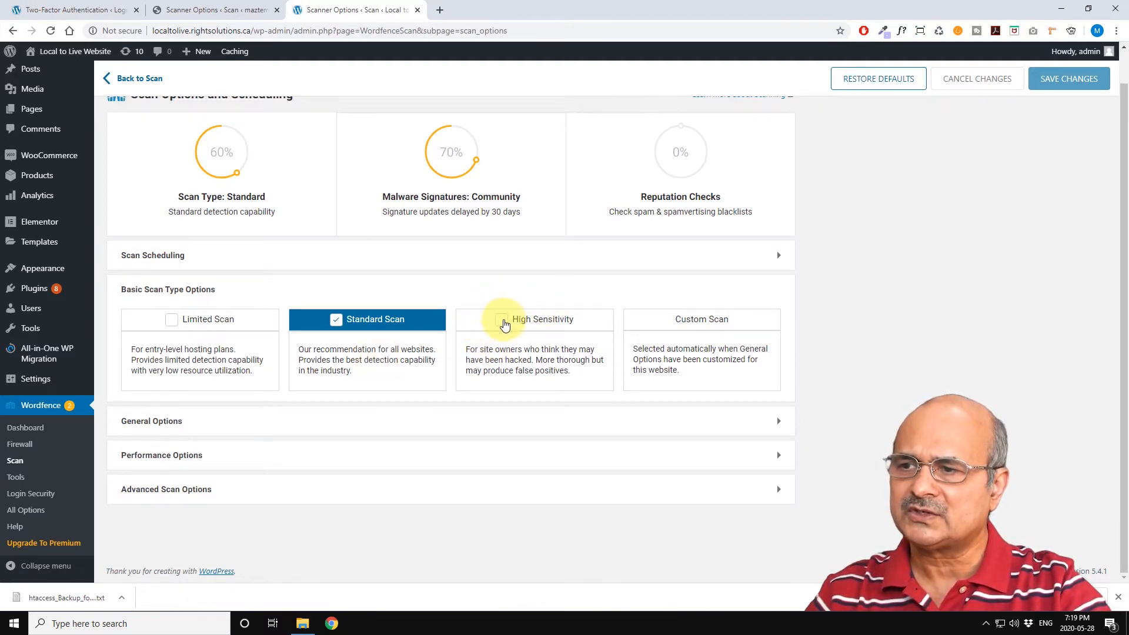
left_click(503, 322)
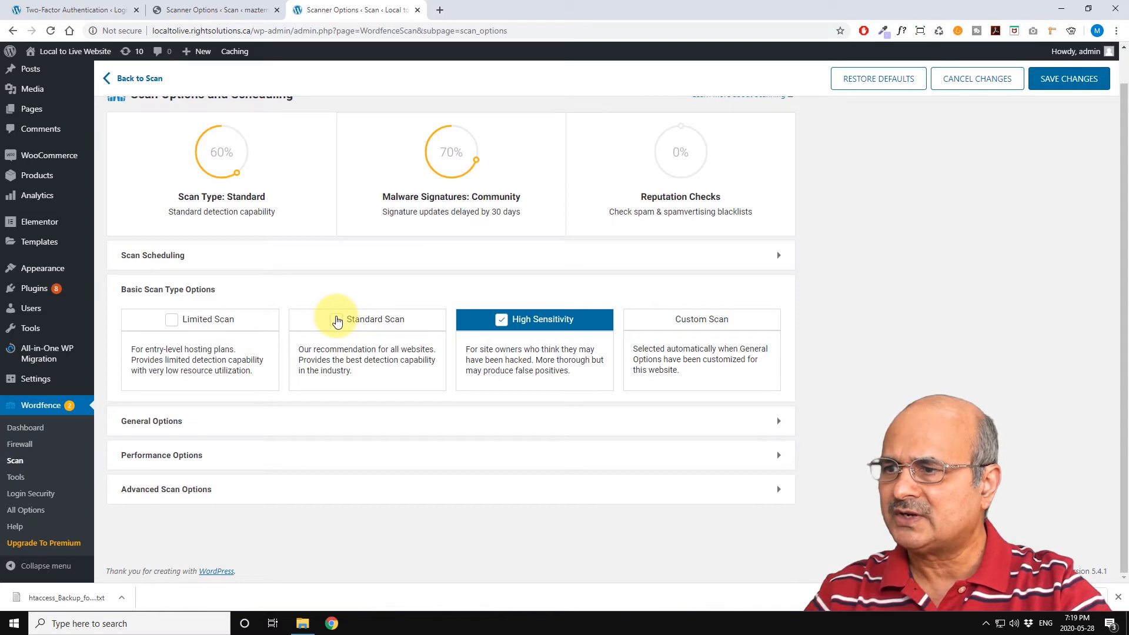
left_click(337, 320)
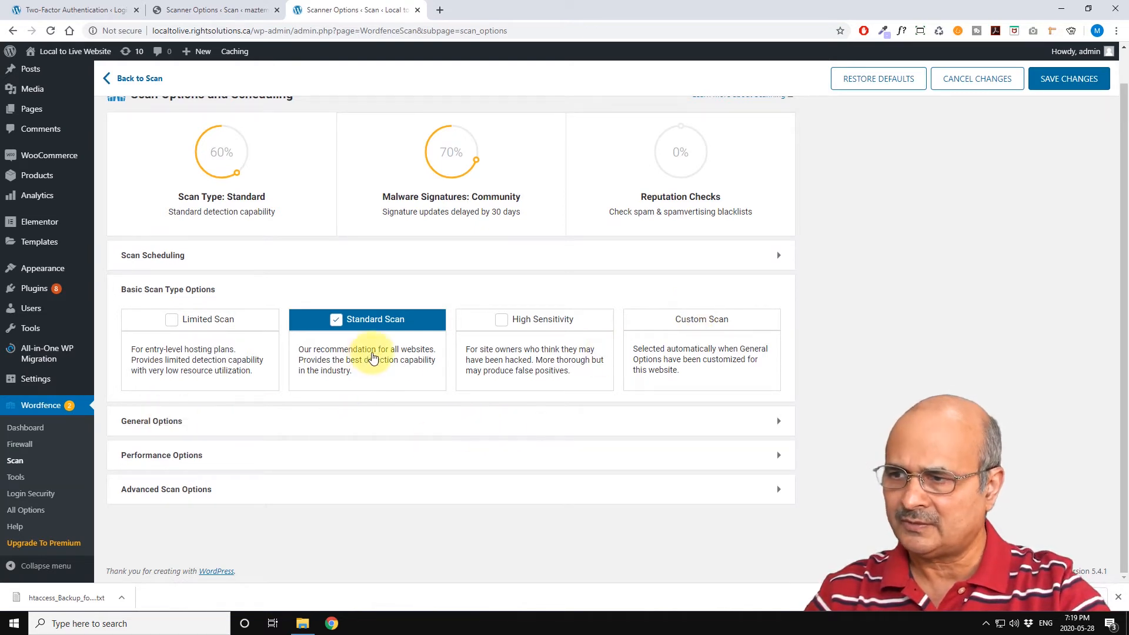
Step: Expand the General Options section of the scan settings, review it, and collapse it
left_click(776, 424)
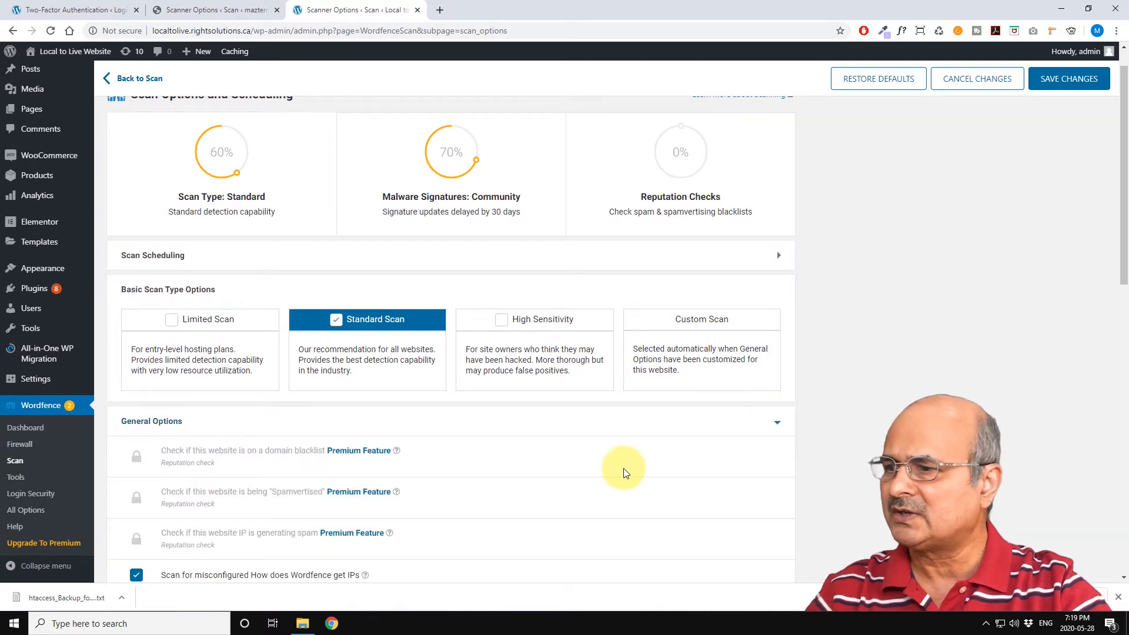
scroll(622, 433, "down", 5)
scroll(608, 425, "up", 5)
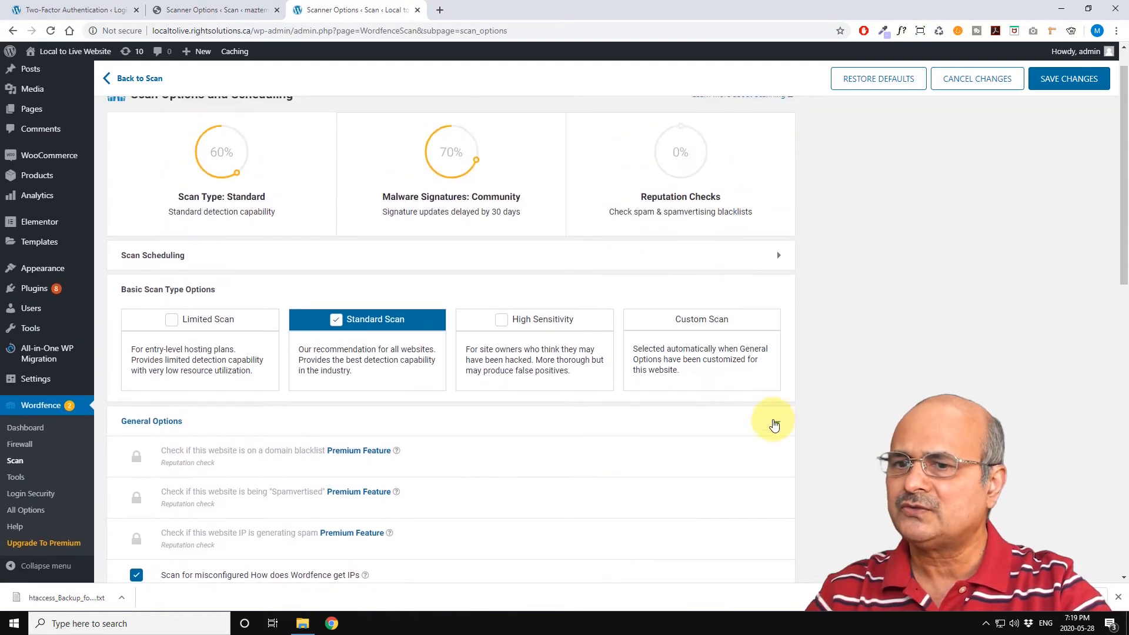
left_click(774, 423)
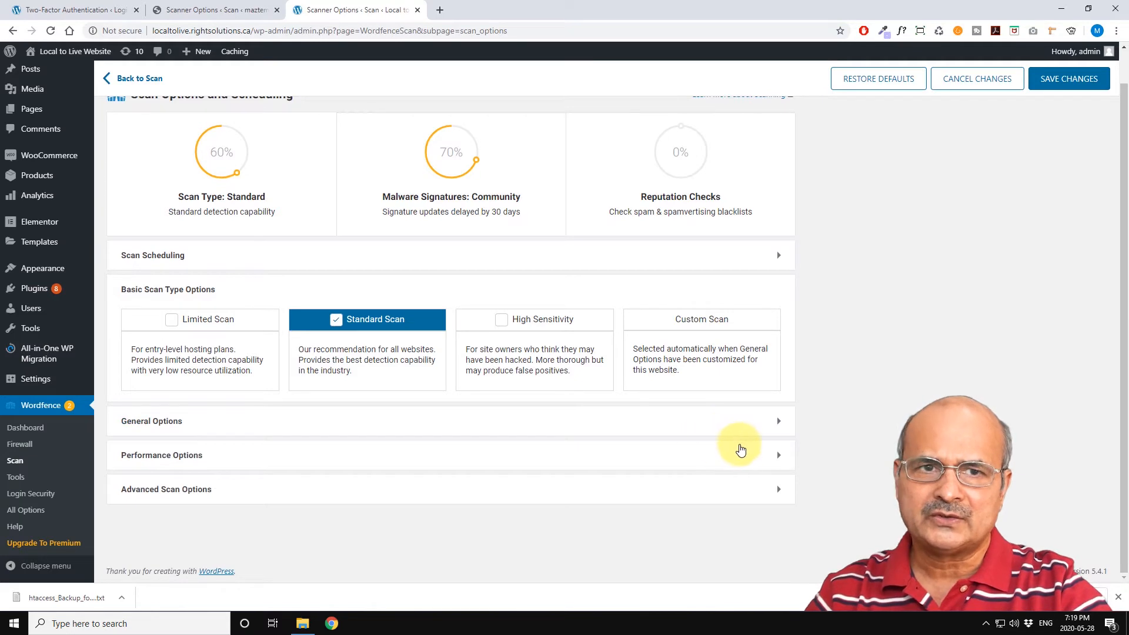
Step: Expand the Performance Options section, review its scan limits, and collapse it
left_click(770, 455)
scroll(706, 441, "down", 3)
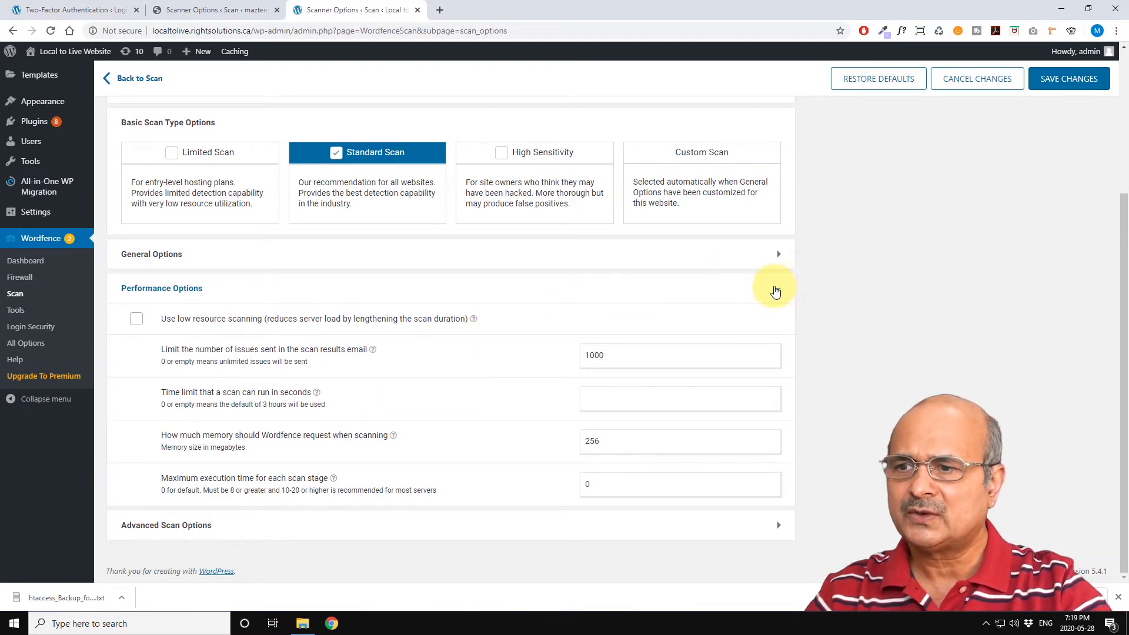
scroll(777, 292, "up", 2)
left_click(777, 378)
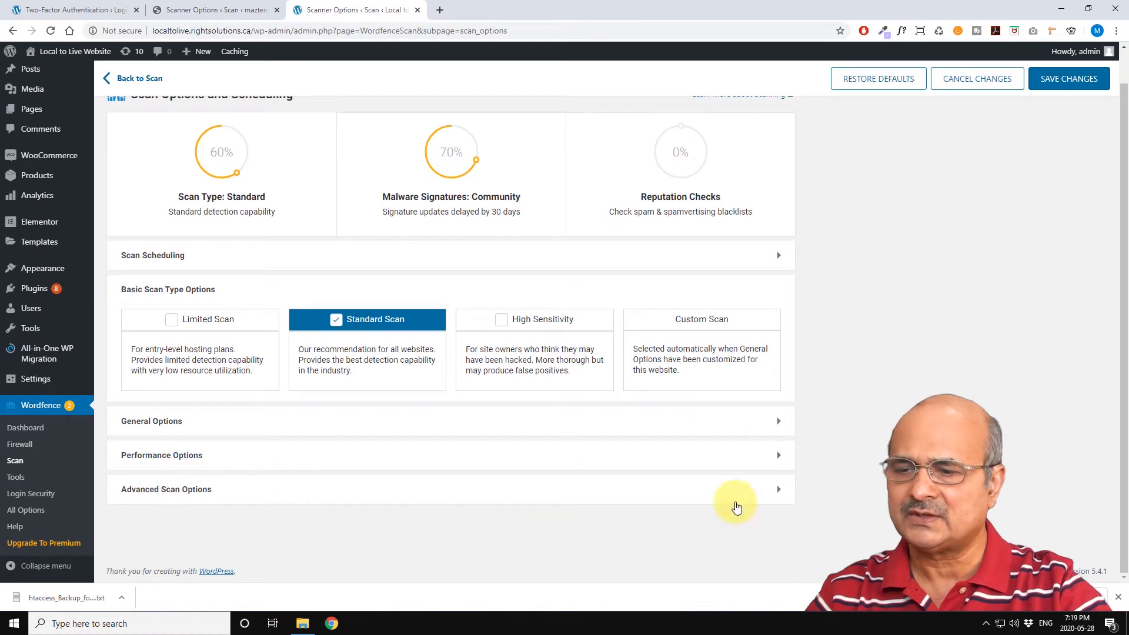
Step: Expand the Advanced Scan Options section to review it and collapse it again
left_click(777, 491)
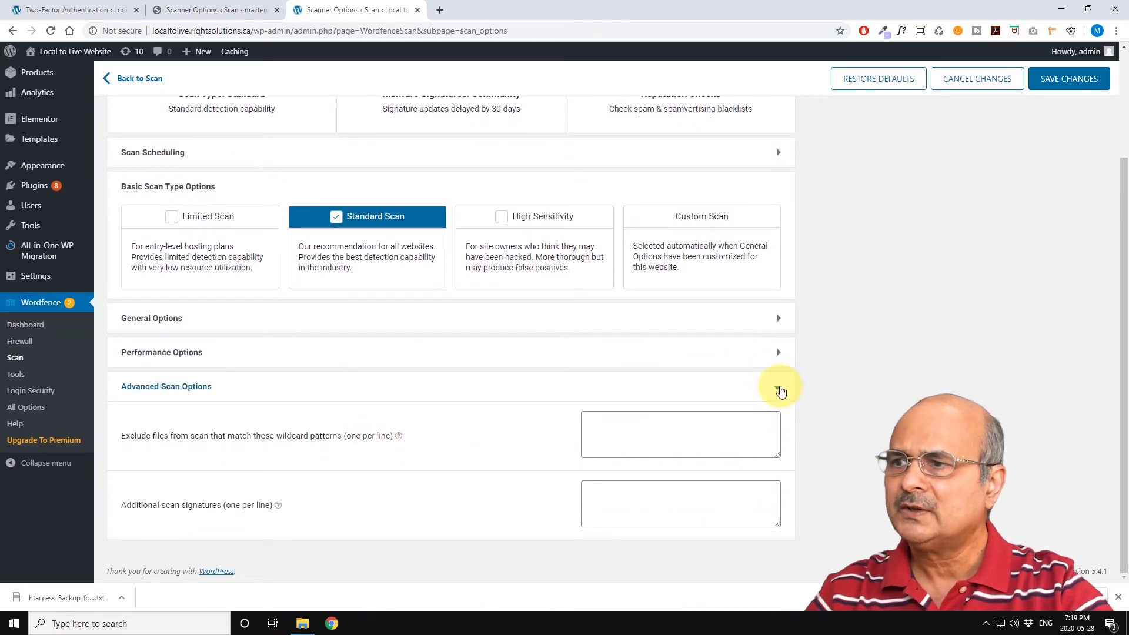
left_click(780, 391)
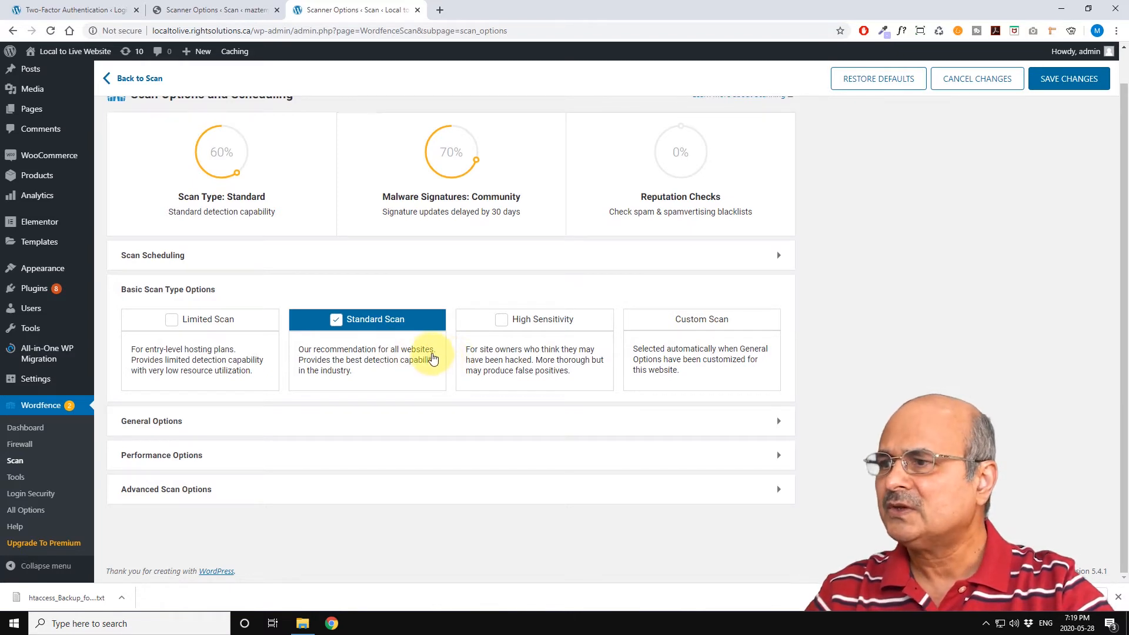
scroll(432, 357, "up", 1)
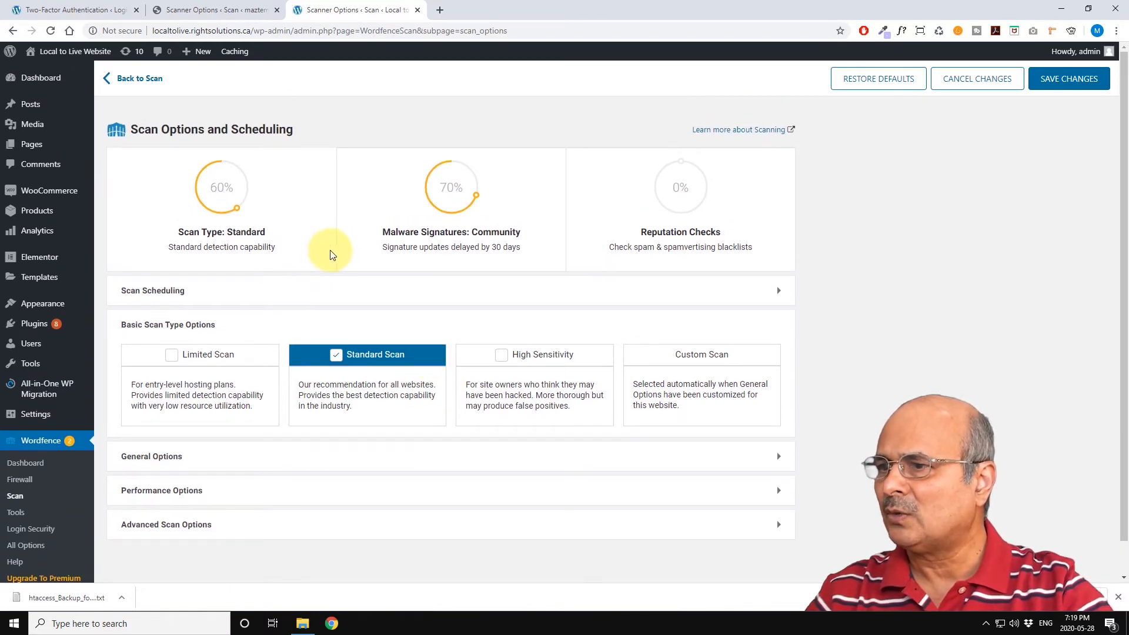
Step: Leave the scan options page without saving and return to the Scan page
left_click(110, 79)
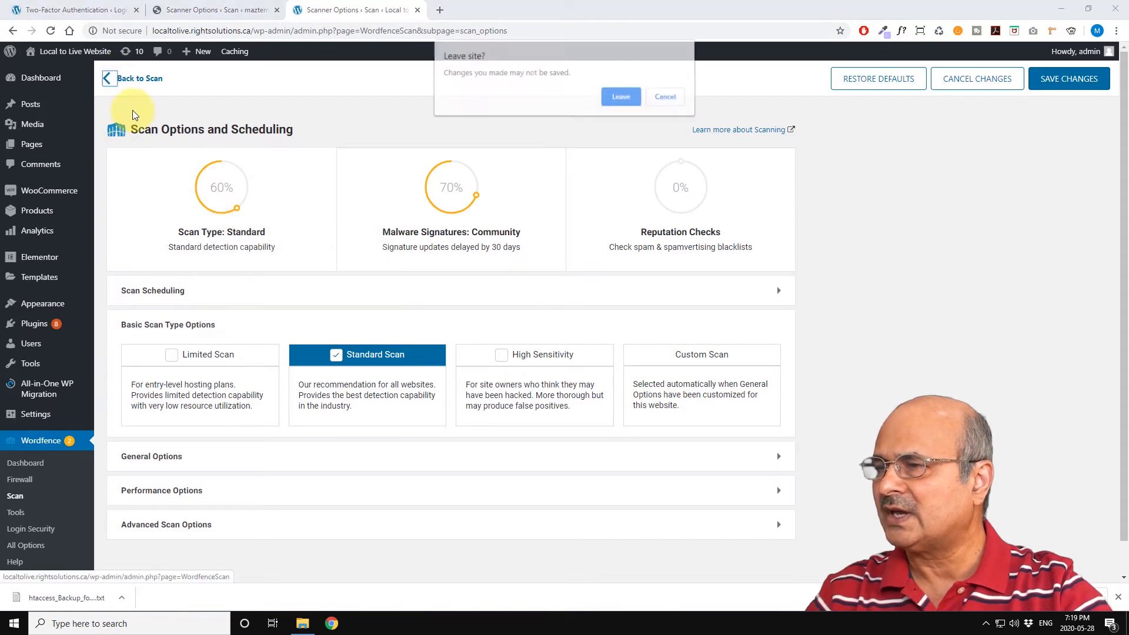
left_click(621, 96)
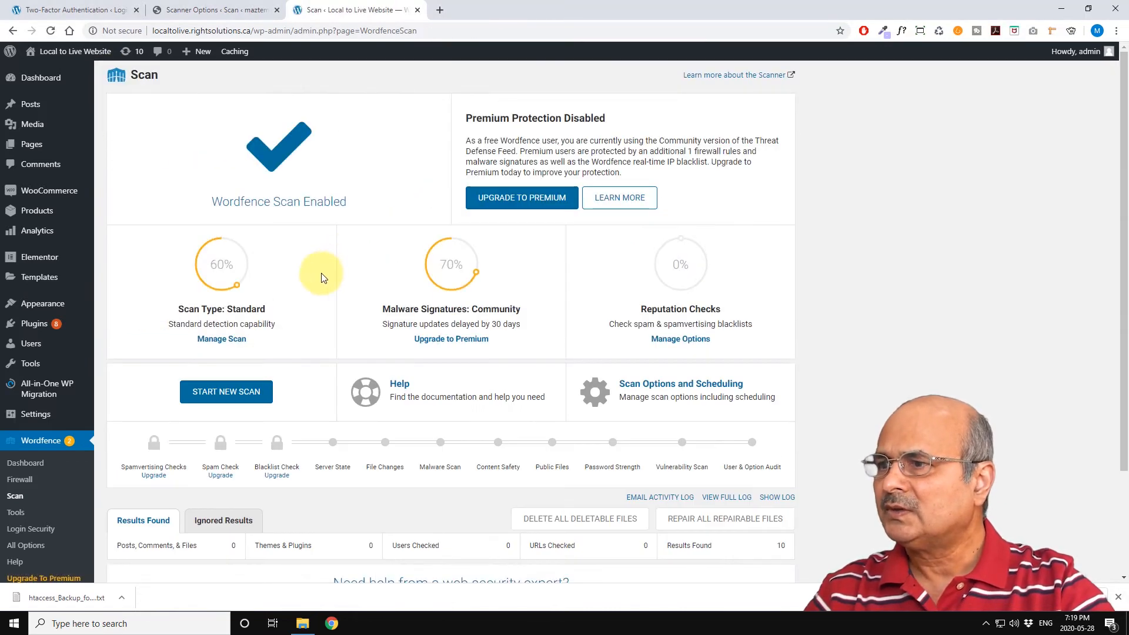
Step: Review the scan type, malware signatures and reputation check summaries on the Scan page
scroll(321, 278, "down", 2)
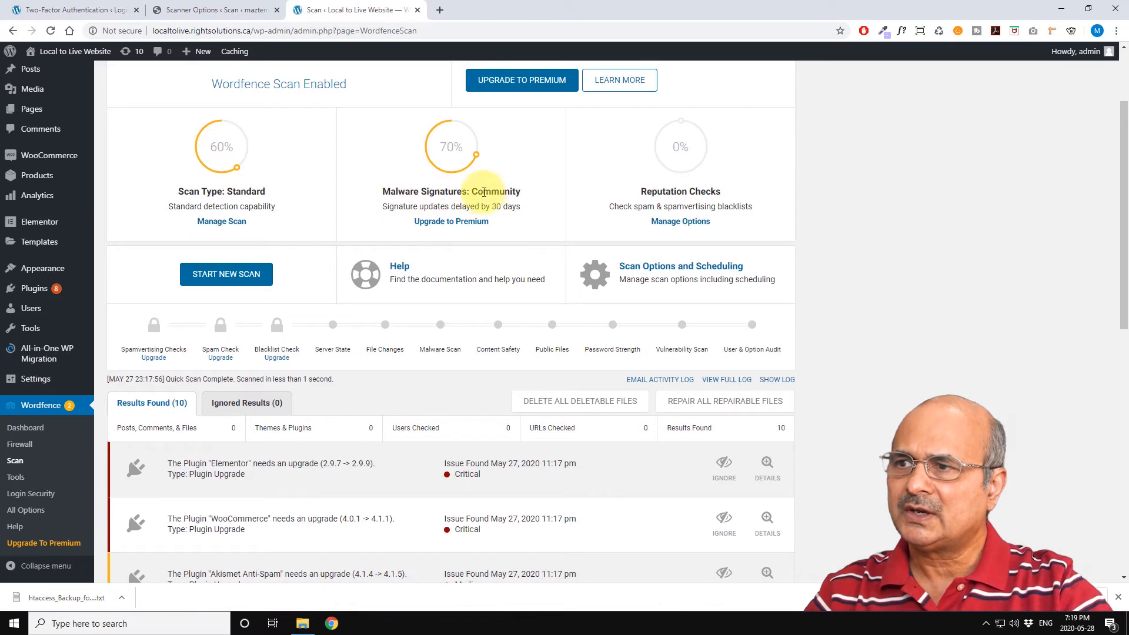
scroll(483, 193, "up", 2)
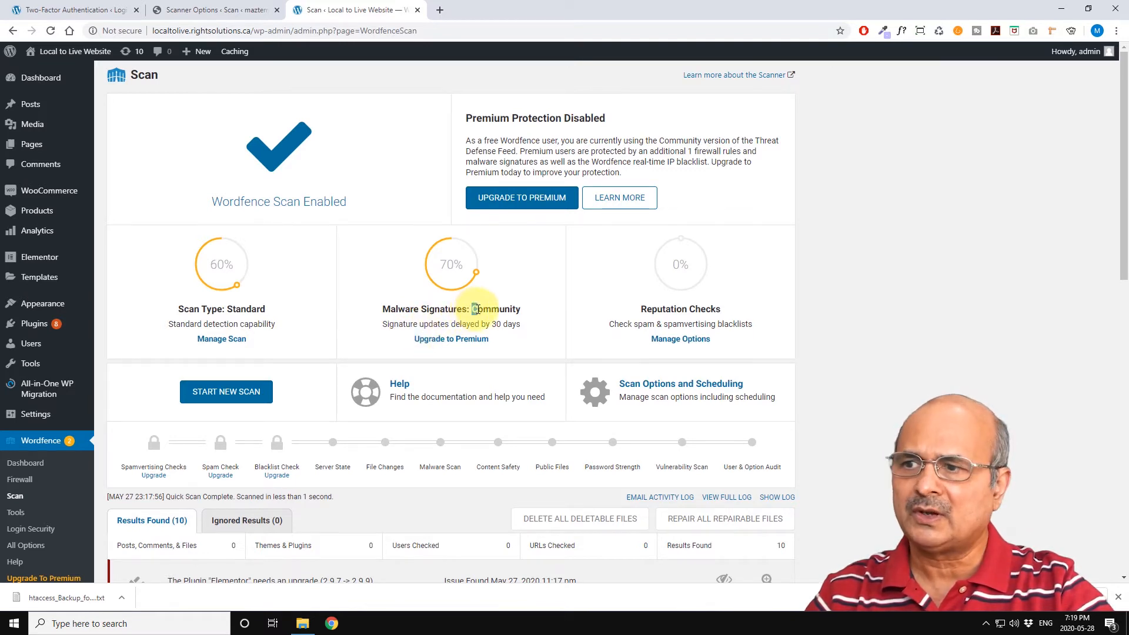
left_click_drag(476, 309, 520, 310)
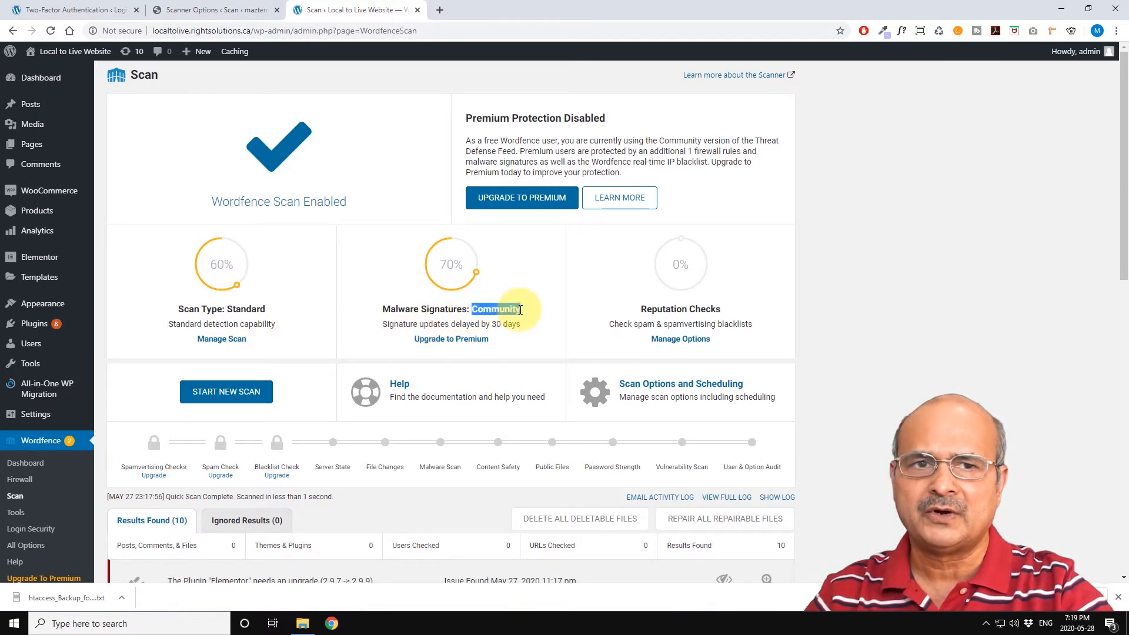
left_click(438, 323)
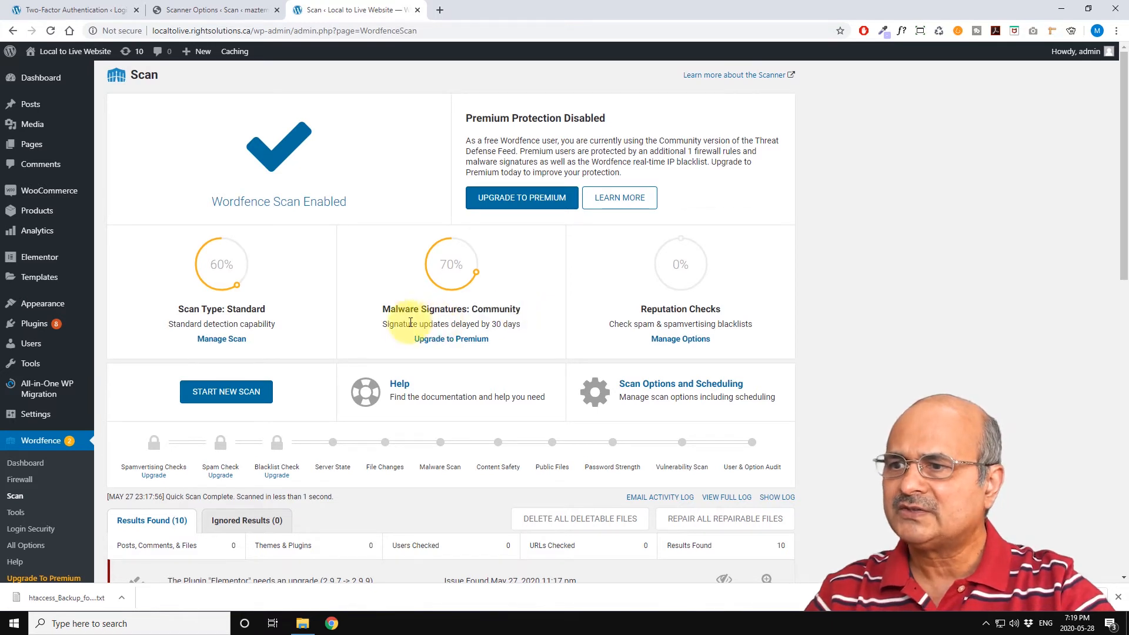
left_click_drag(385, 325, 515, 329)
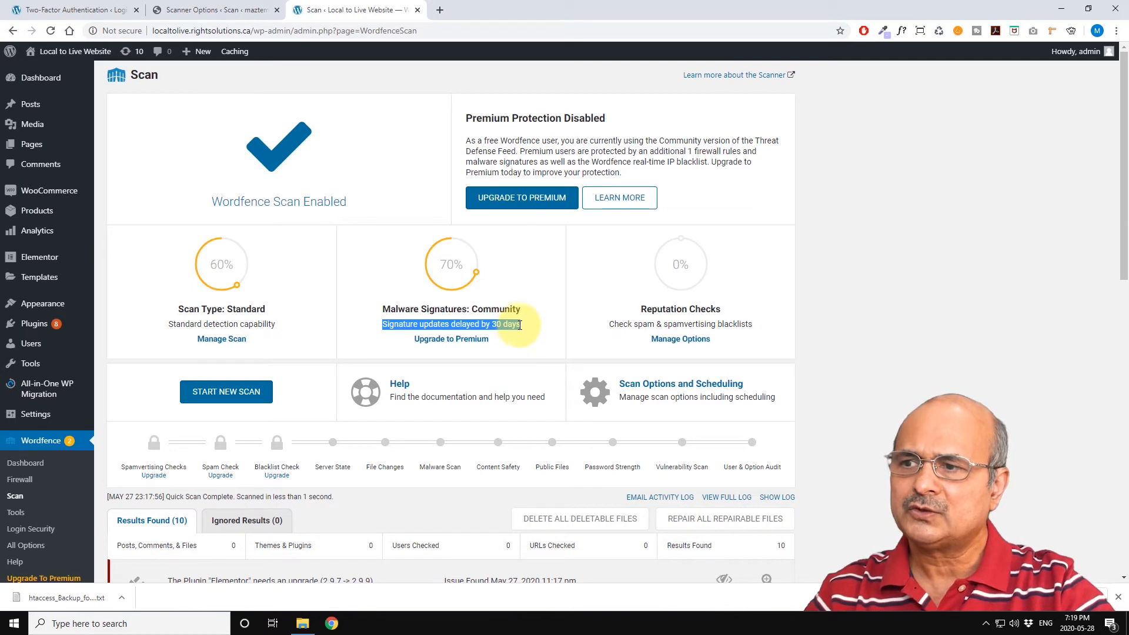
left_click(516, 311)
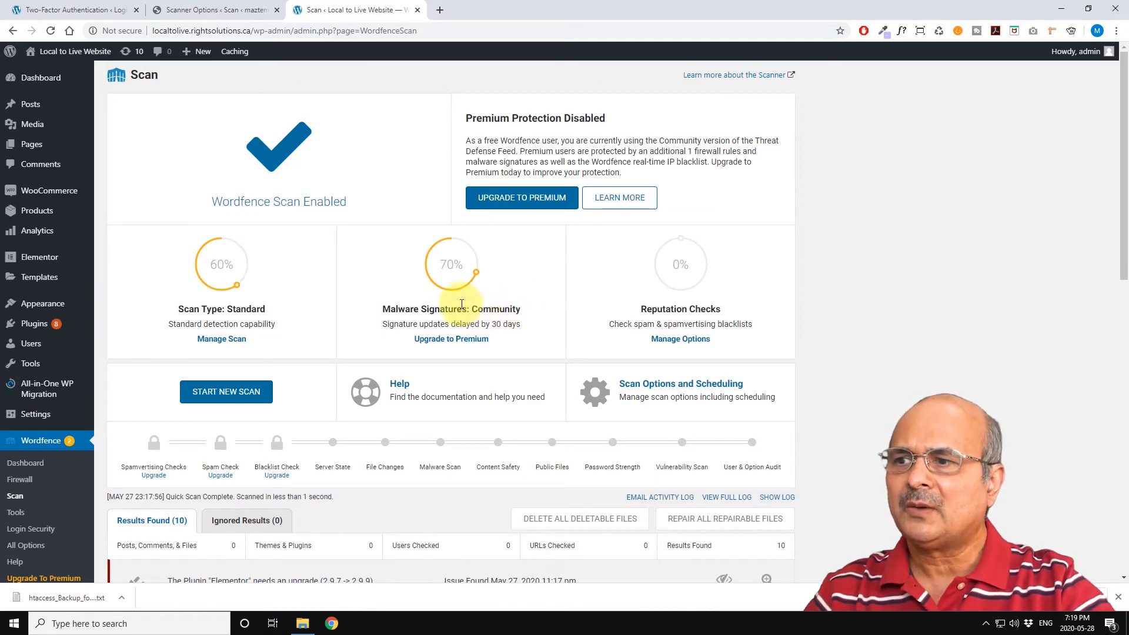
mouse_move(448, 265)
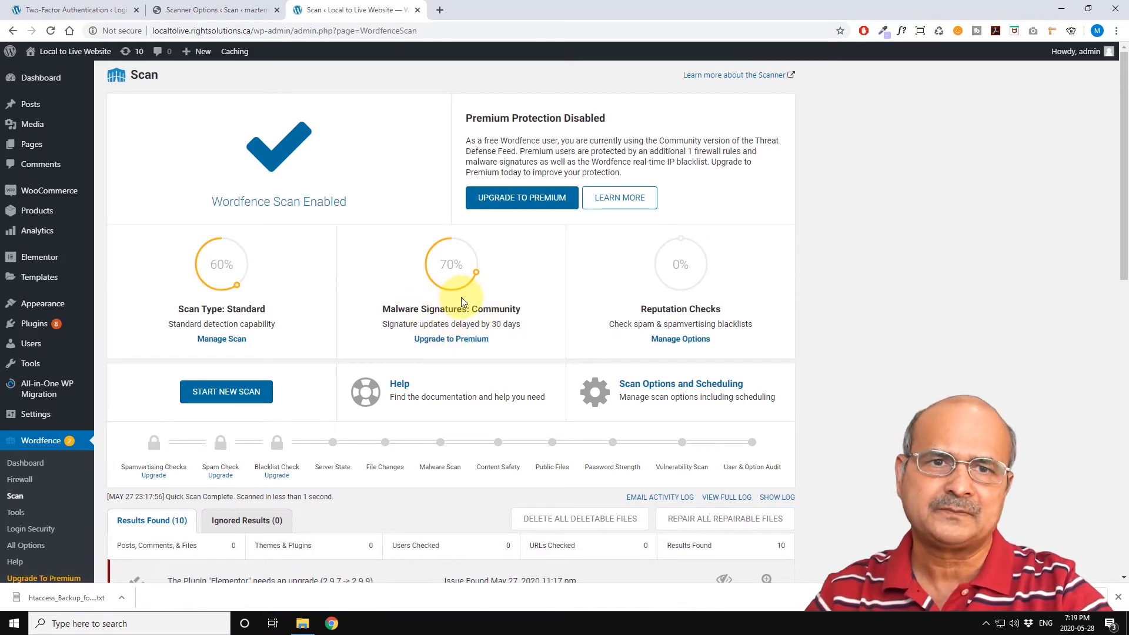
mouse_move(448, 285)
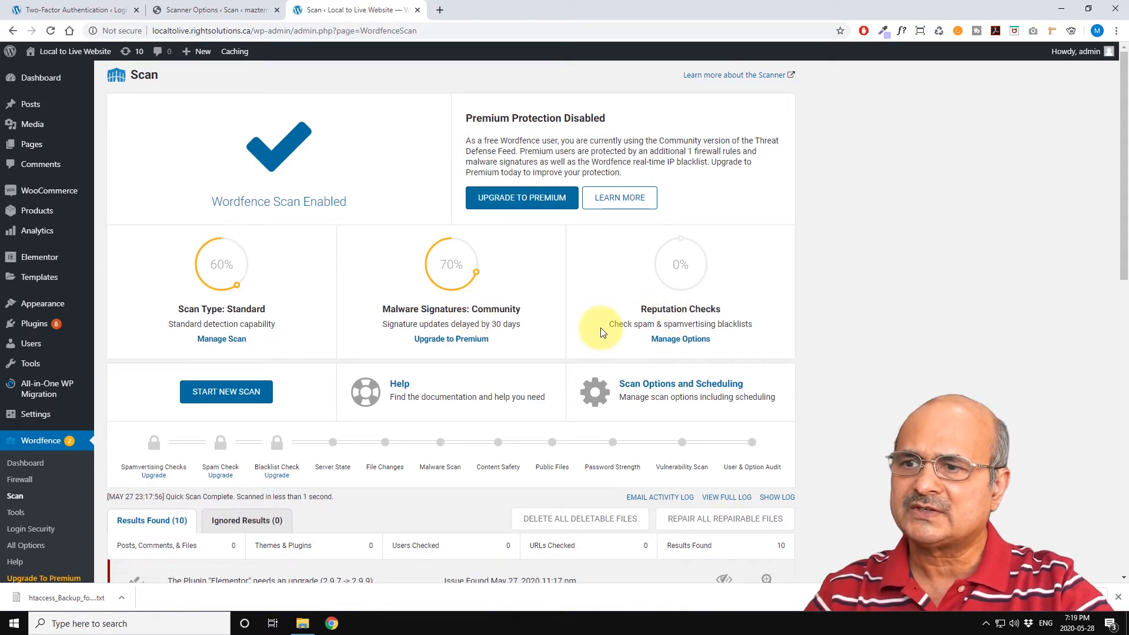
Step: Open the reputation check options in the scan settings, then go back to the Scan page
left_click(680, 341)
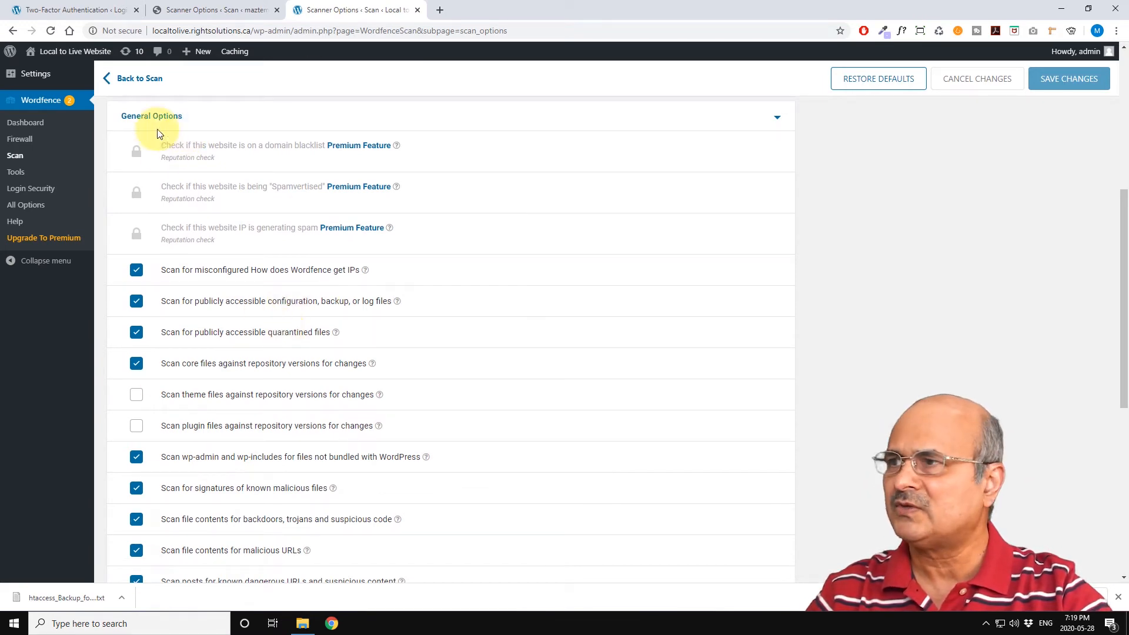
left_click(137, 80)
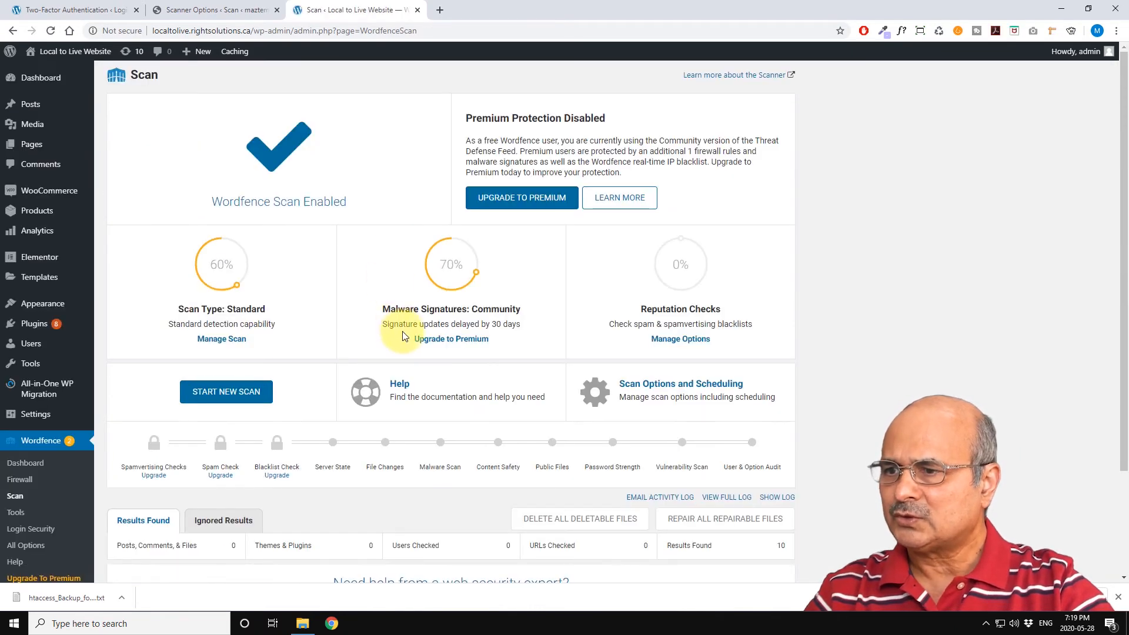
Step: Scroll through the list of existing scan results to review the reported issues
scroll(435, 300, "down", 2)
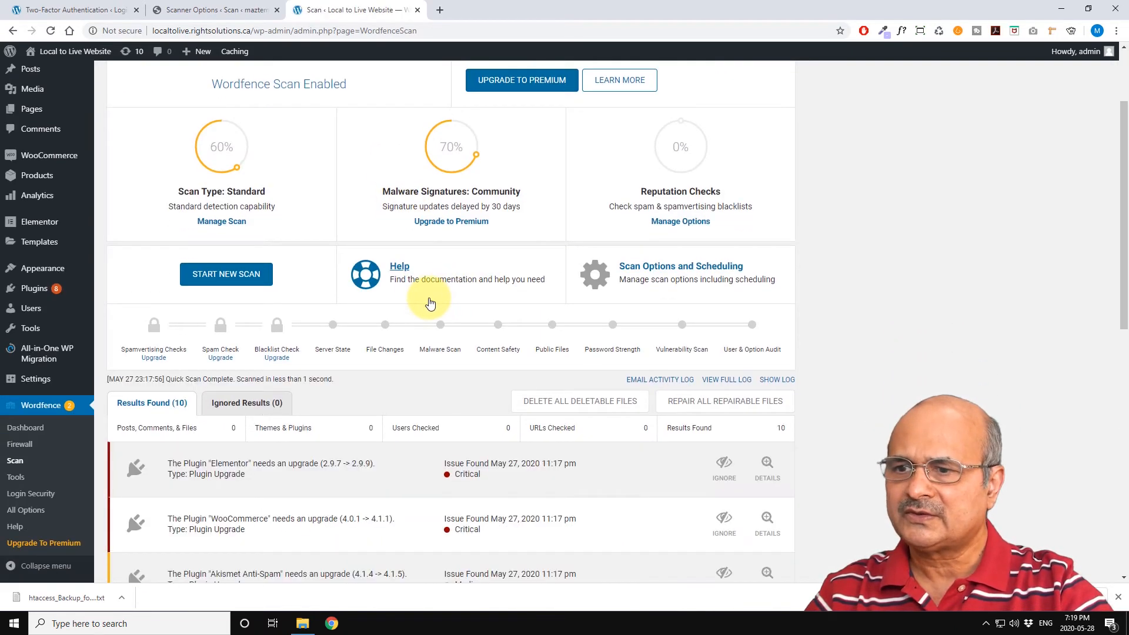
scroll(429, 310, "down", 2)
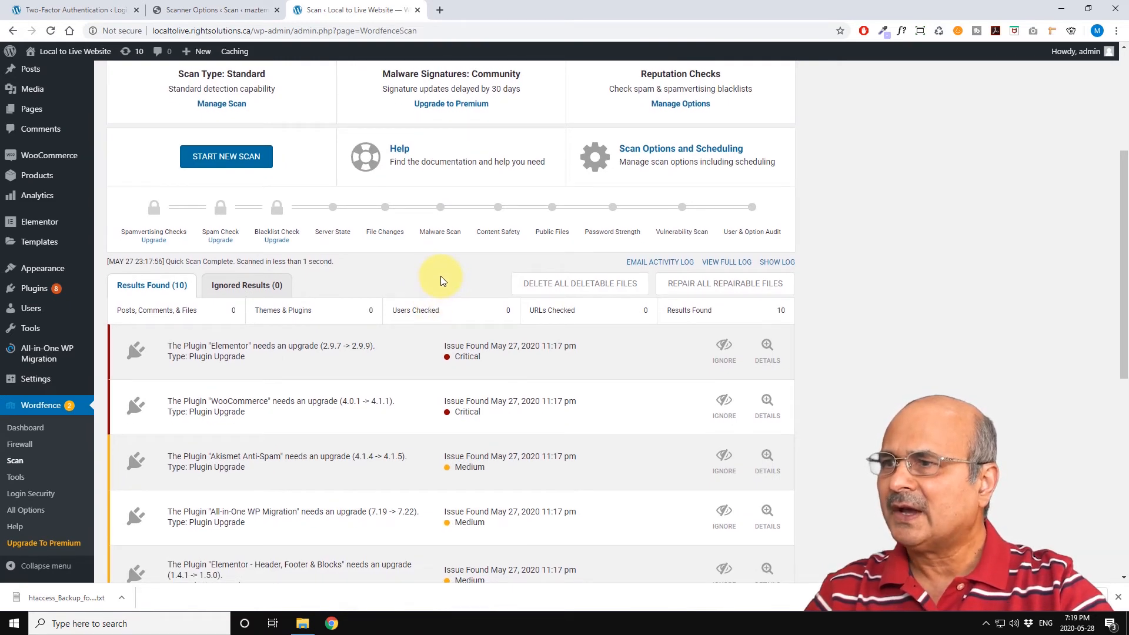
scroll(443, 280, "up", 1)
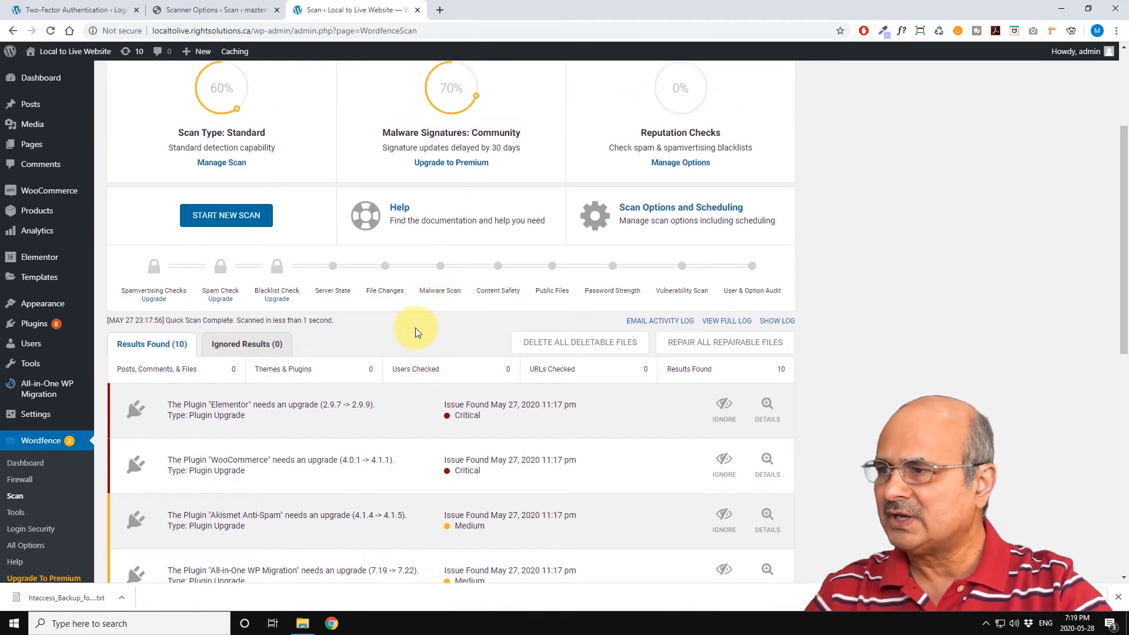
scroll(398, 340, "down", 9)
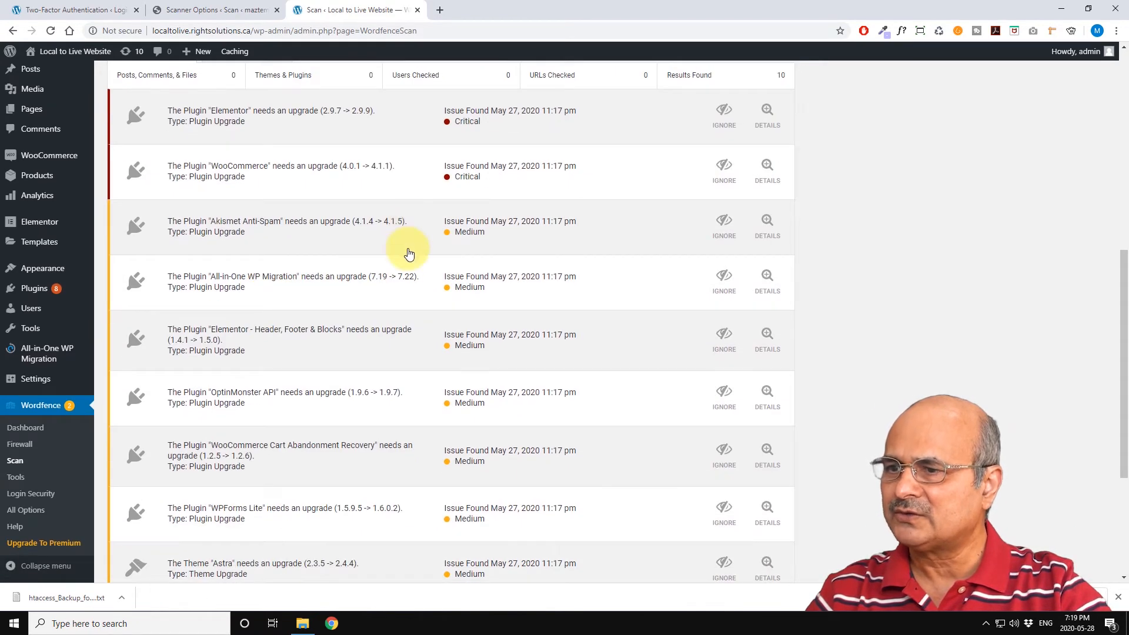
scroll(364, 377, "up", 4)
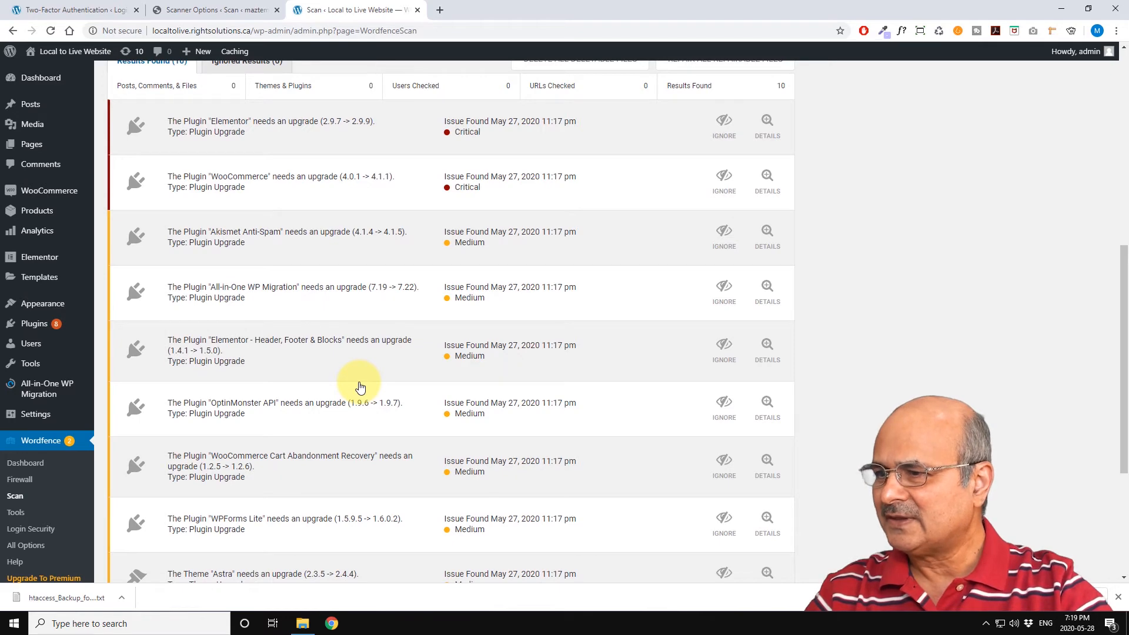
scroll(361, 387, "up", 2)
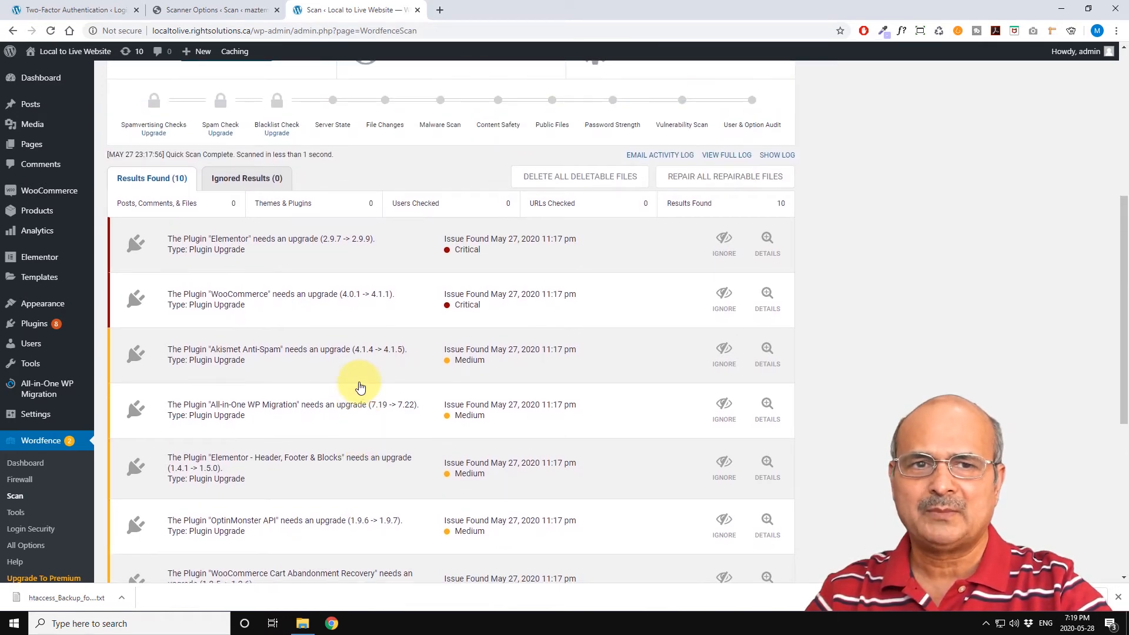
scroll(360, 387, "up", 2)
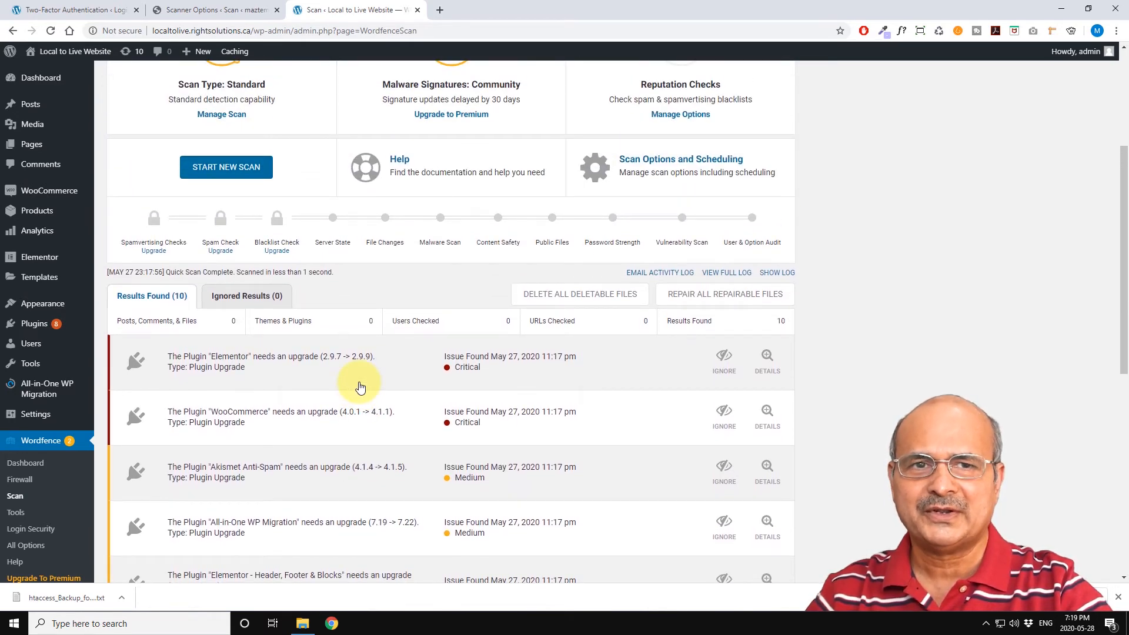
scroll(361, 387, "up", 2)
scroll(361, 387, "down", 6)
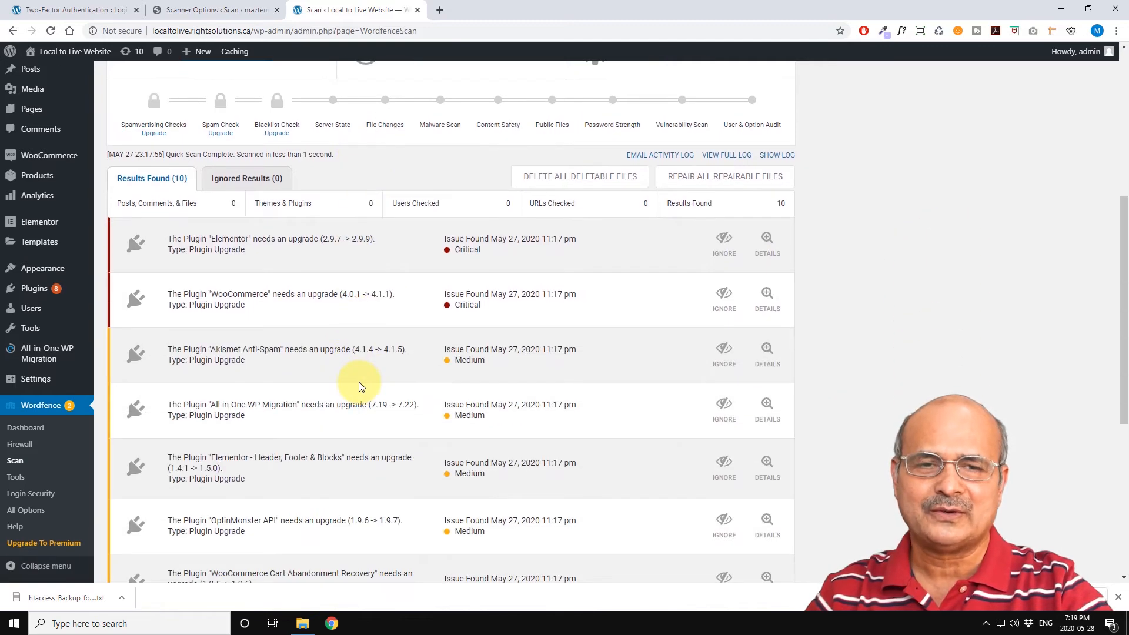
scroll(356, 387, "up", 5)
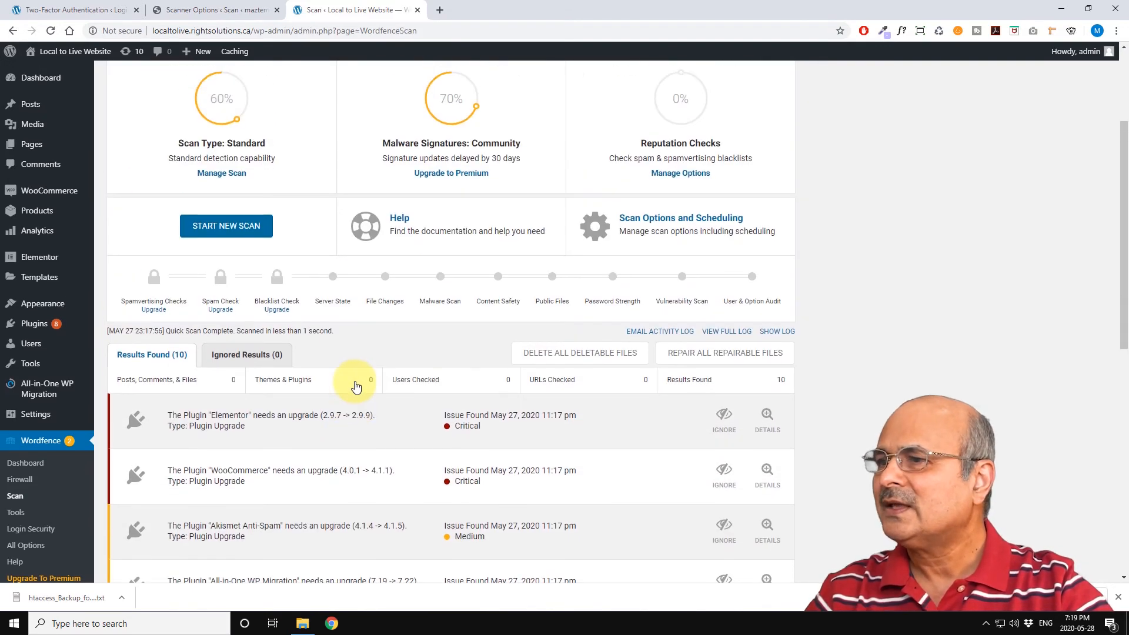
scroll(354, 386, "up", 3)
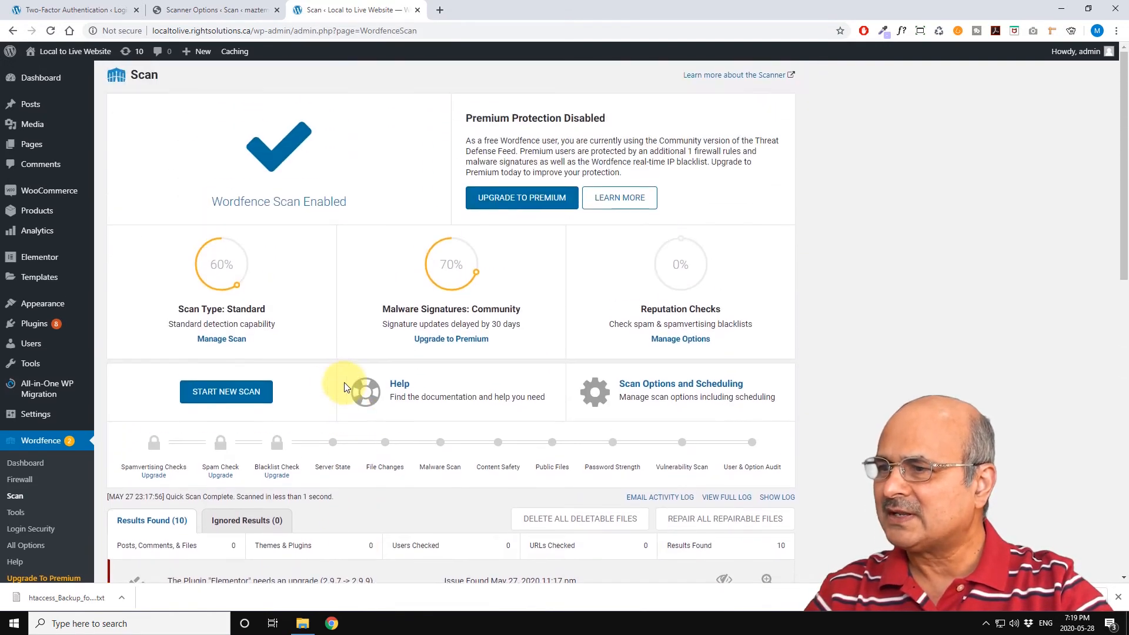
Step: Start a new scan and review its completion summary line
left_click(221, 395)
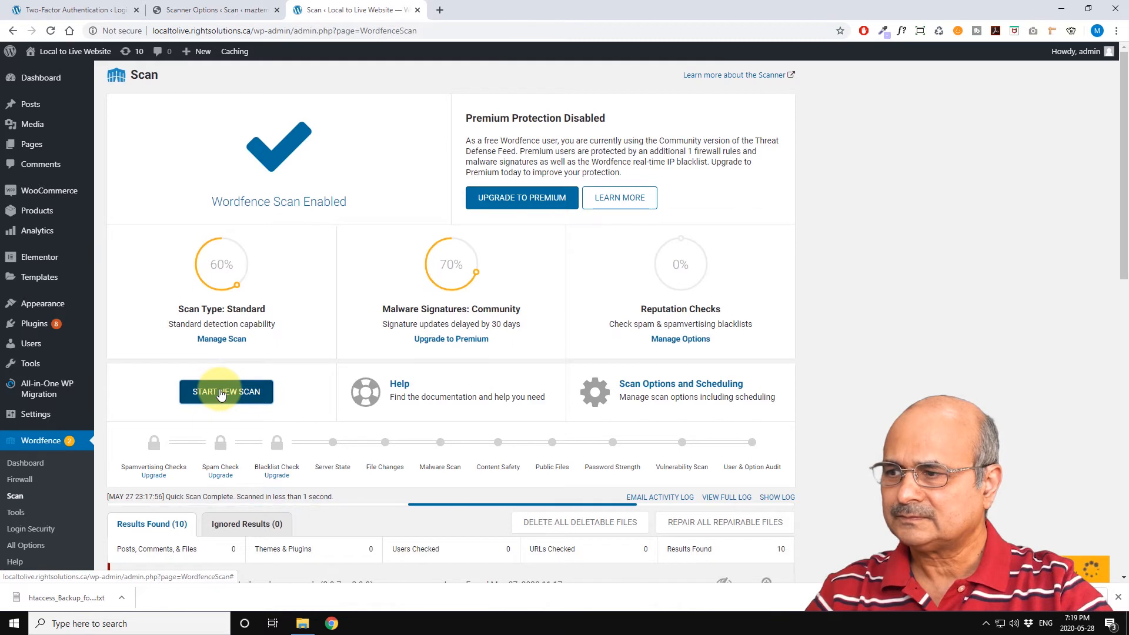
left_click(225, 392)
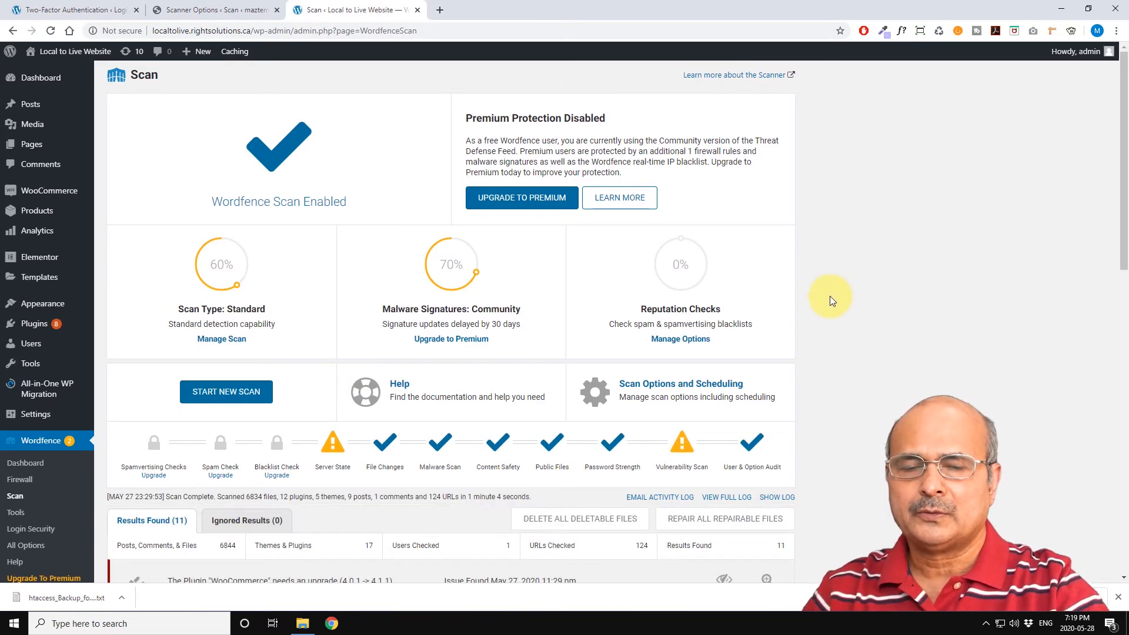
scroll(823, 306, "down", 3)
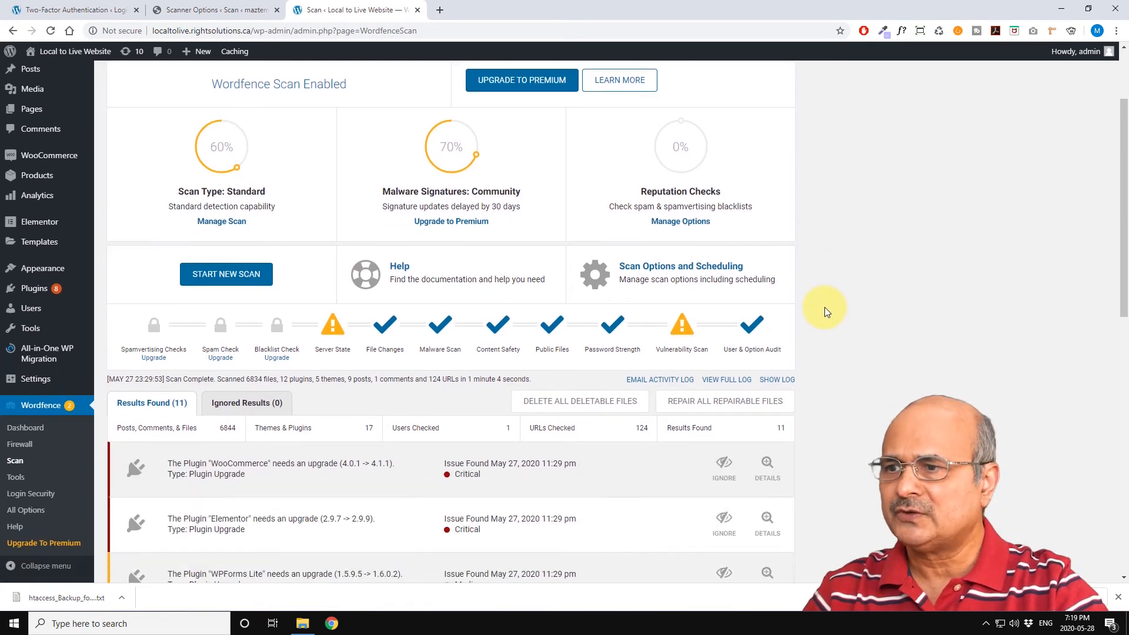
scroll(824, 307, "down", 1)
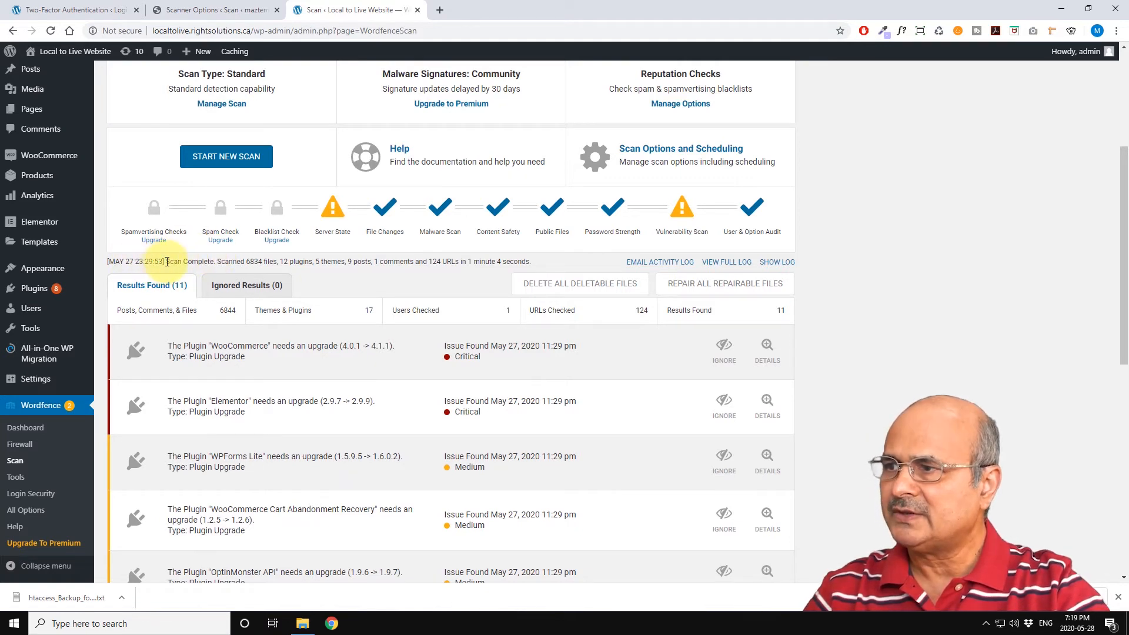
left_click_drag(165, 263, 287, 261)
left_click(288, 261)
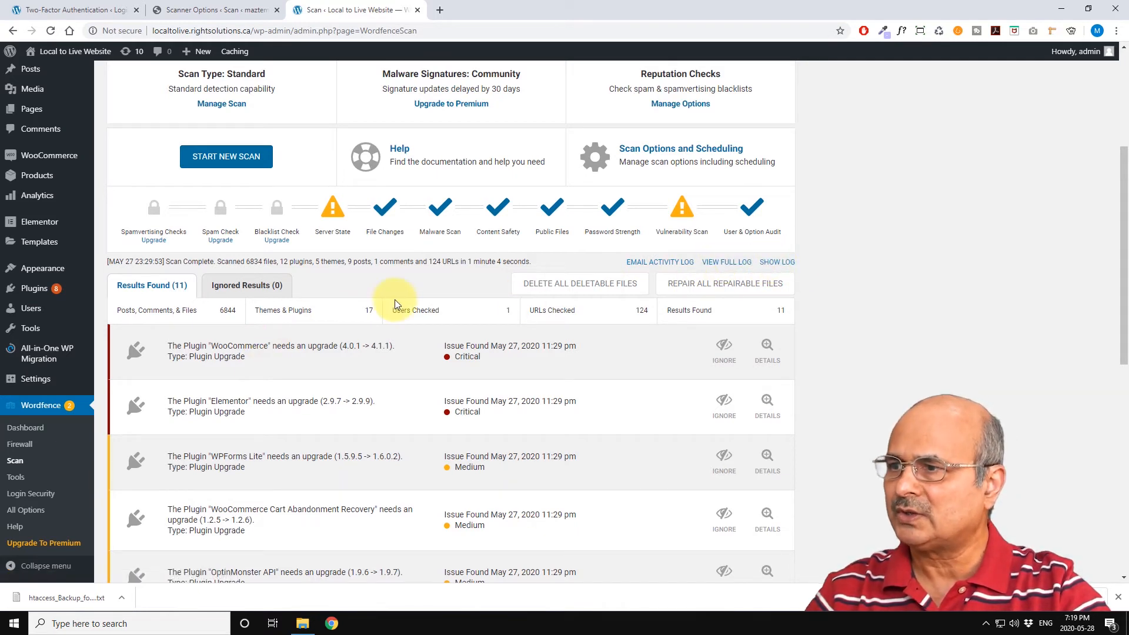
Step: Scroll through the new scan's results list to examine each reported issue and its severity
scroll(397, 300, "down", 2)
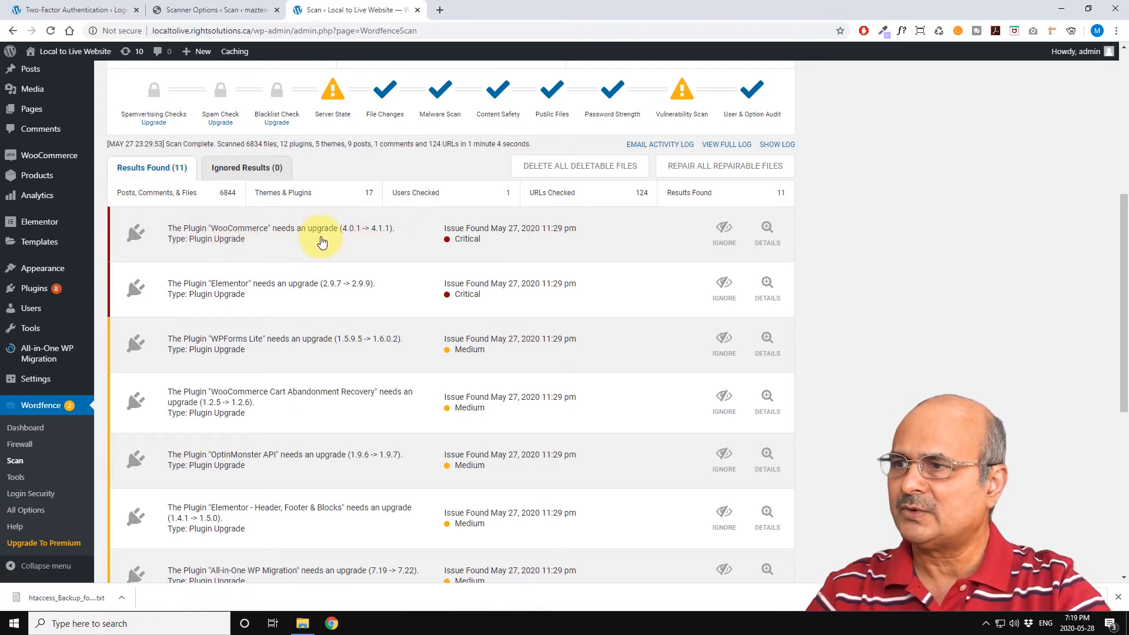
scroll(314, 283, "down", 3)
scroll(318, 288, "down", 4)
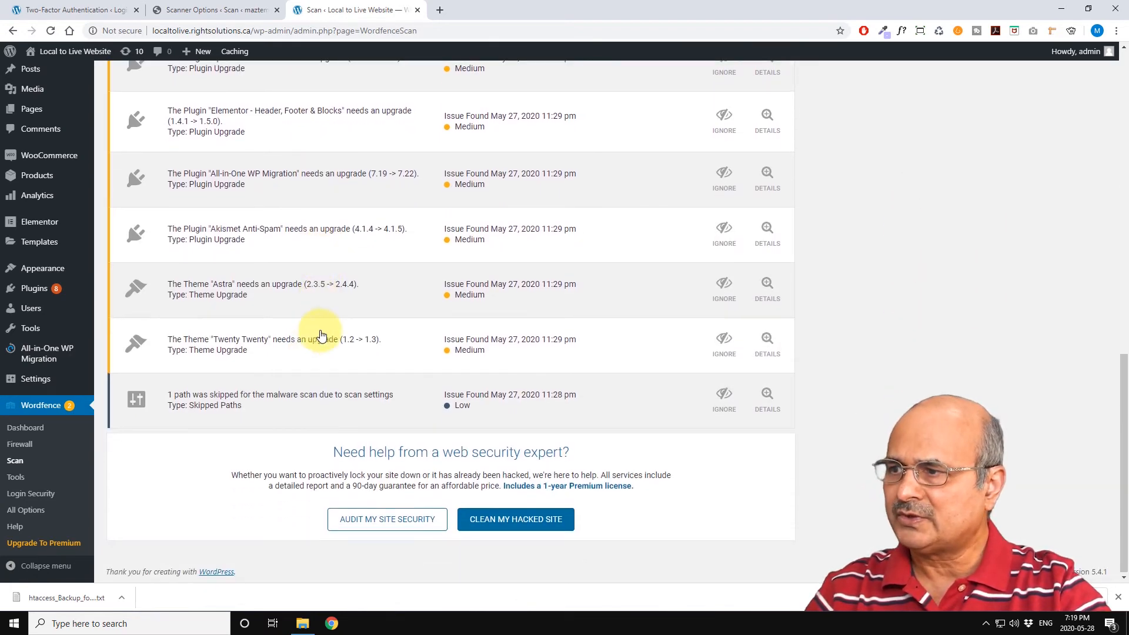
scroll(321, 335, "up", 3)
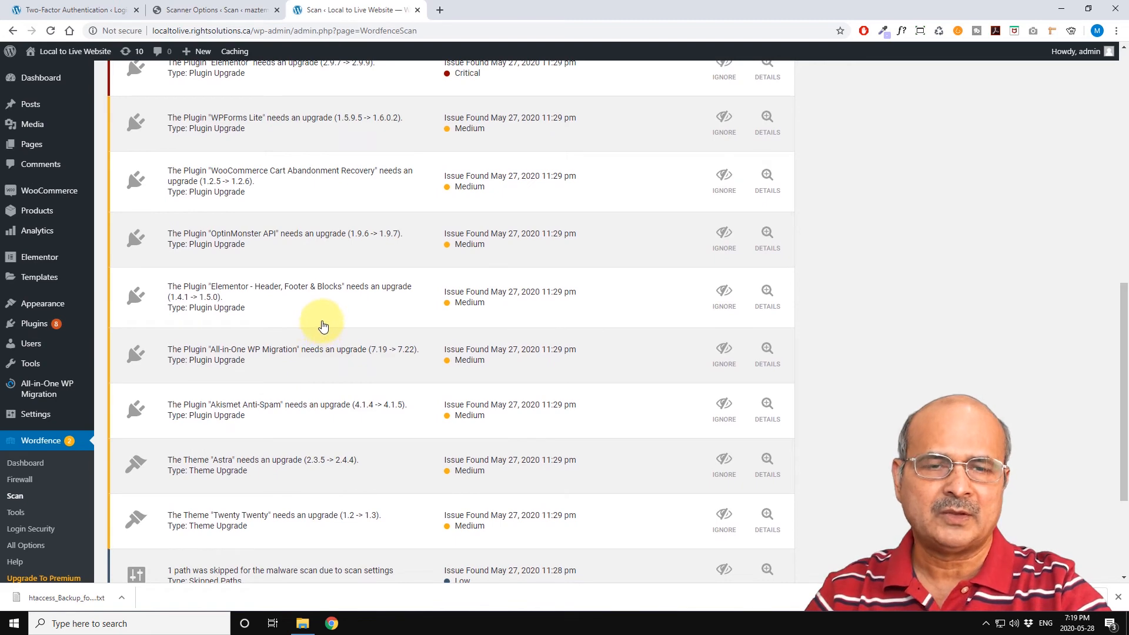
scroll(323, 327, "up", 4)
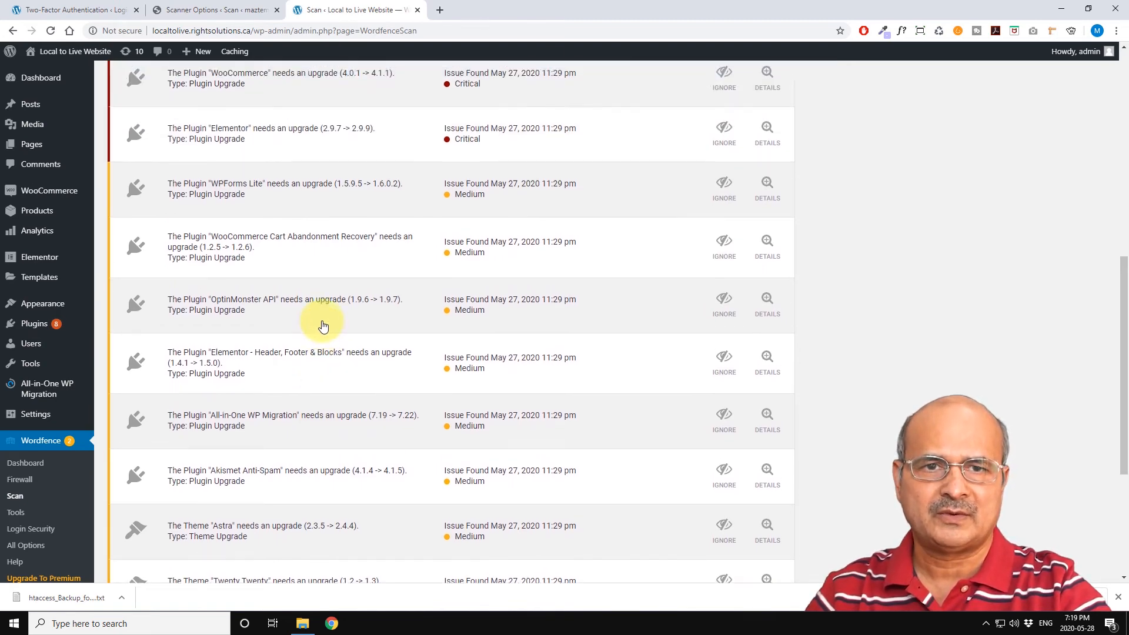
scroll(323, 326, "up", 1)
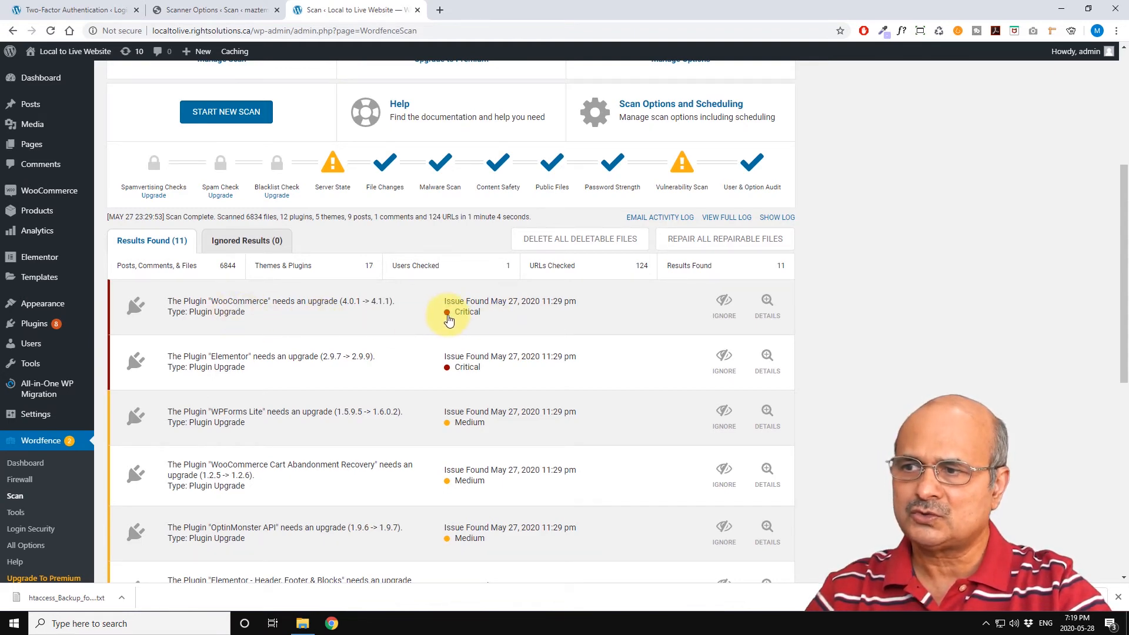
scroll(450, 321, "down", 2)
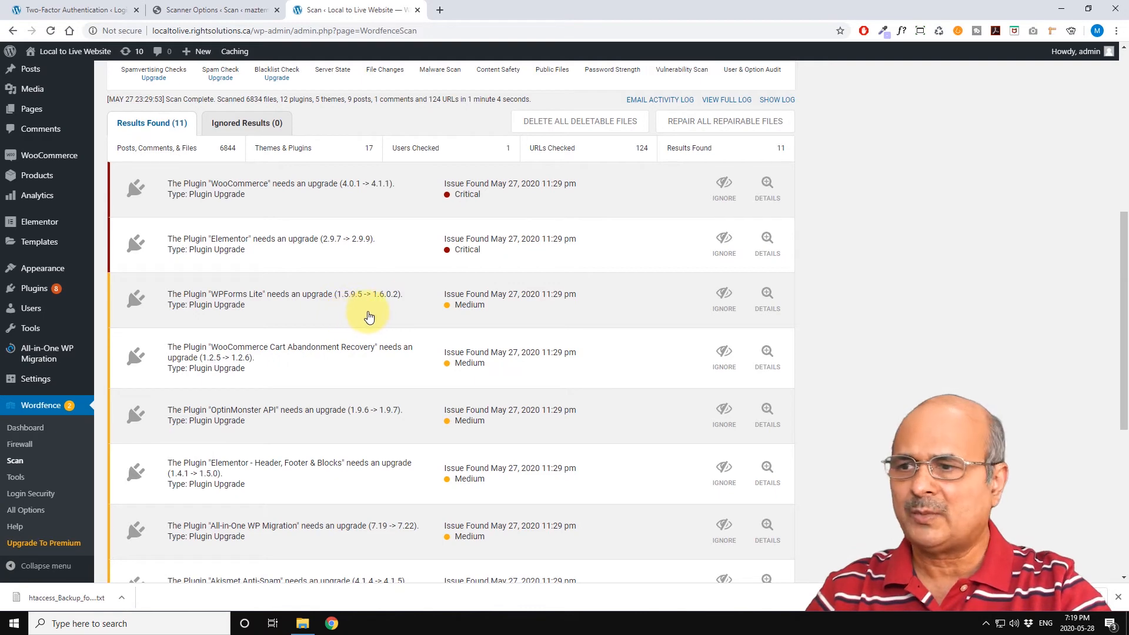
scroll(424, 314, "down", 6)
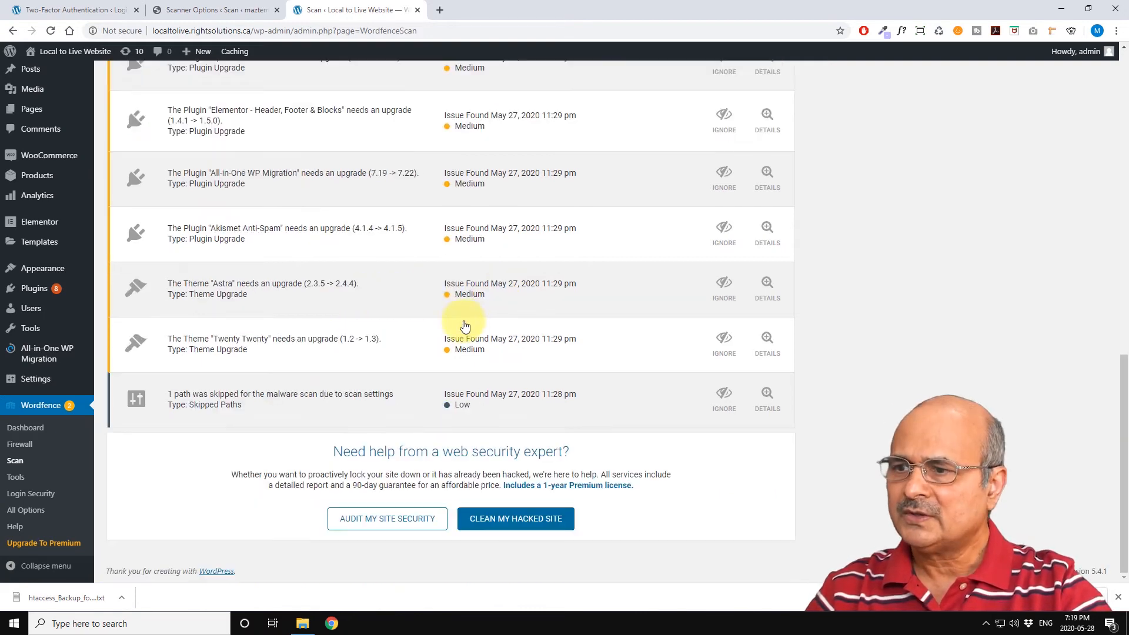
scroll(474, 357, "up", 10)
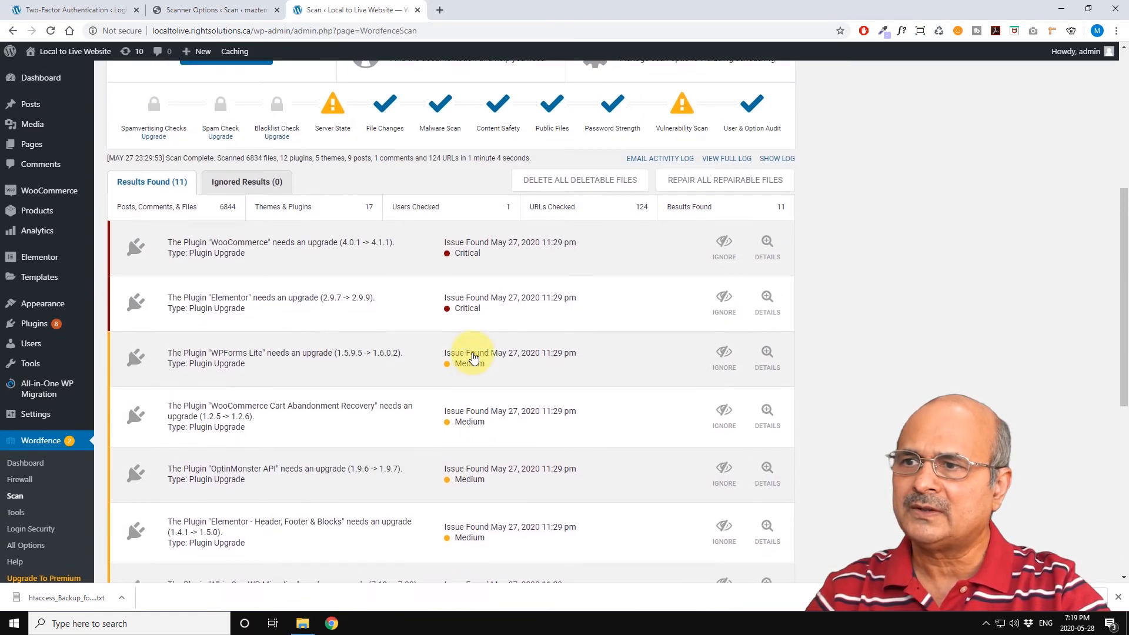
Step: Open the Ignored Results list of the scan, then return to the Results Found list
scroll(460, 374, "down", 3)
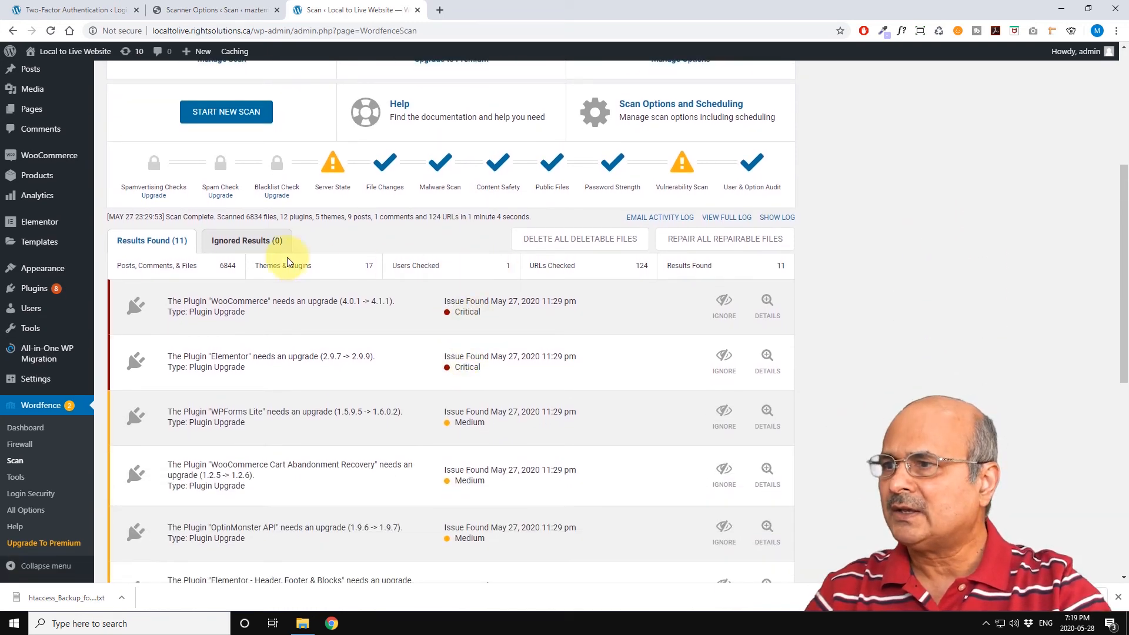
left_click(242, 243)
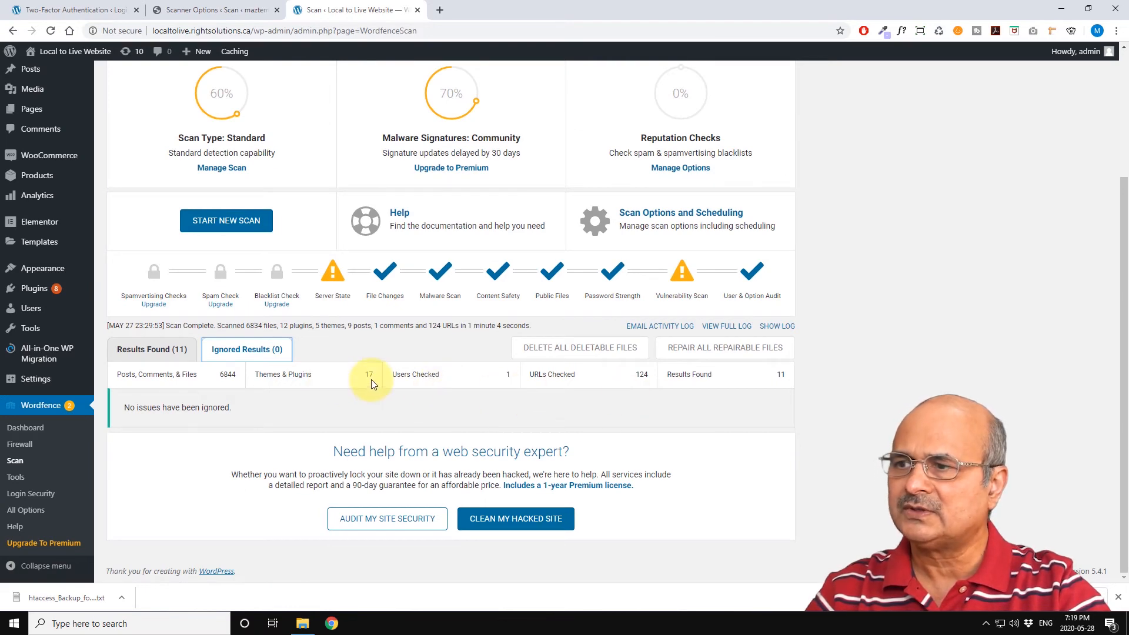
left_click(147, 350)
Step: Scroll through the Scan page and its results list to review the scan stages and reported issues
scroll(144, 353, "down", 2)
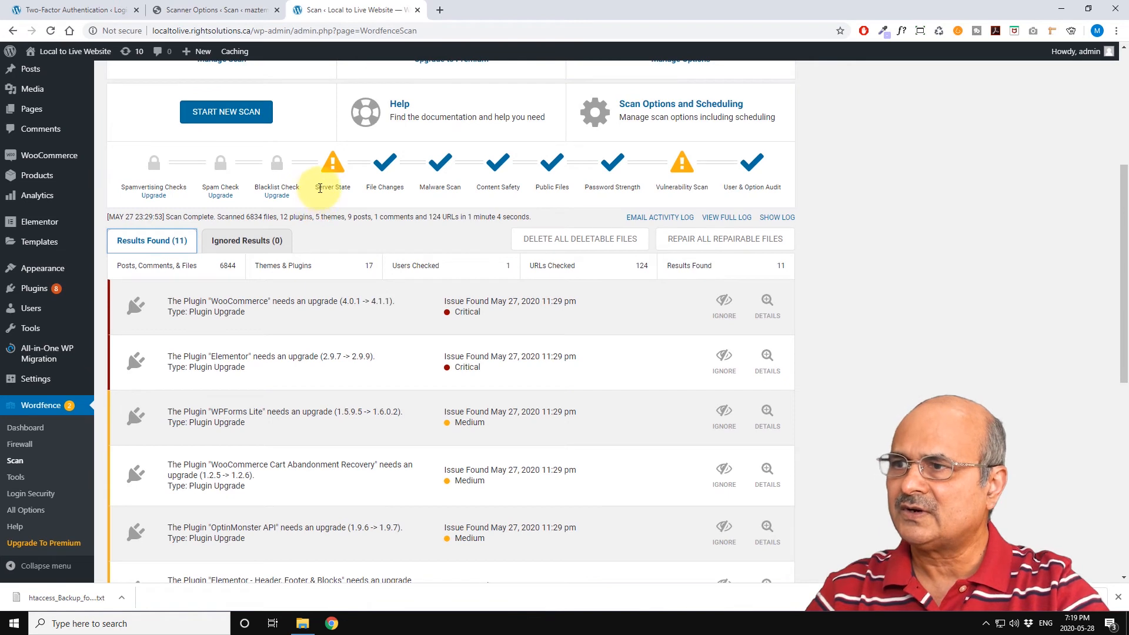
scroll(321, 189, "up", 2)
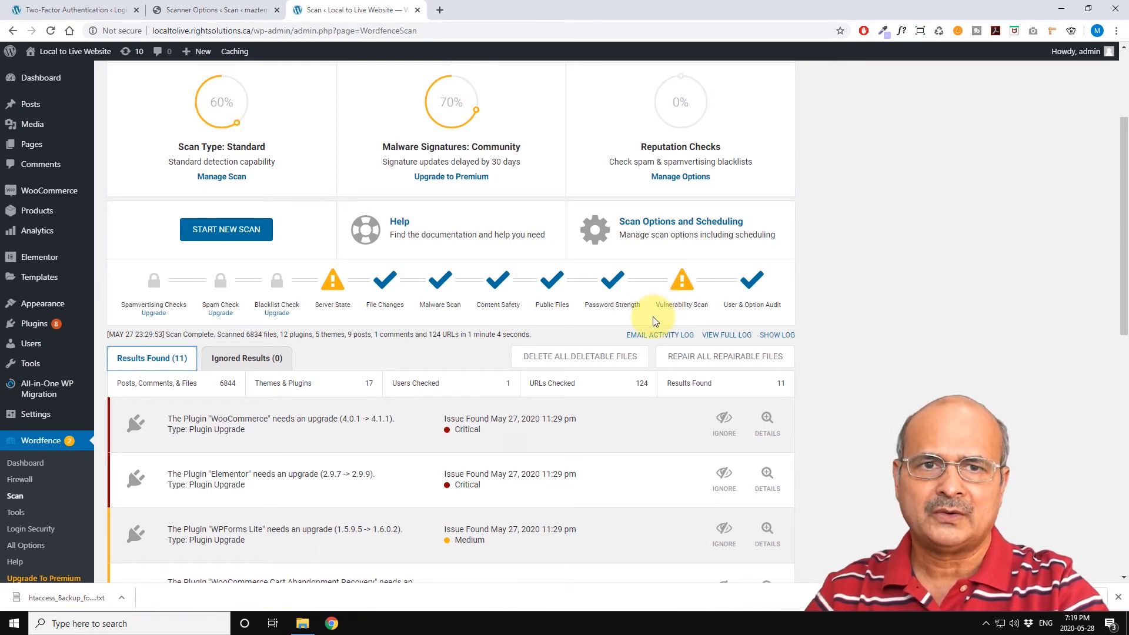
scroll(449, 353, "down", 1)
scroll(452, 349, "up", 3)
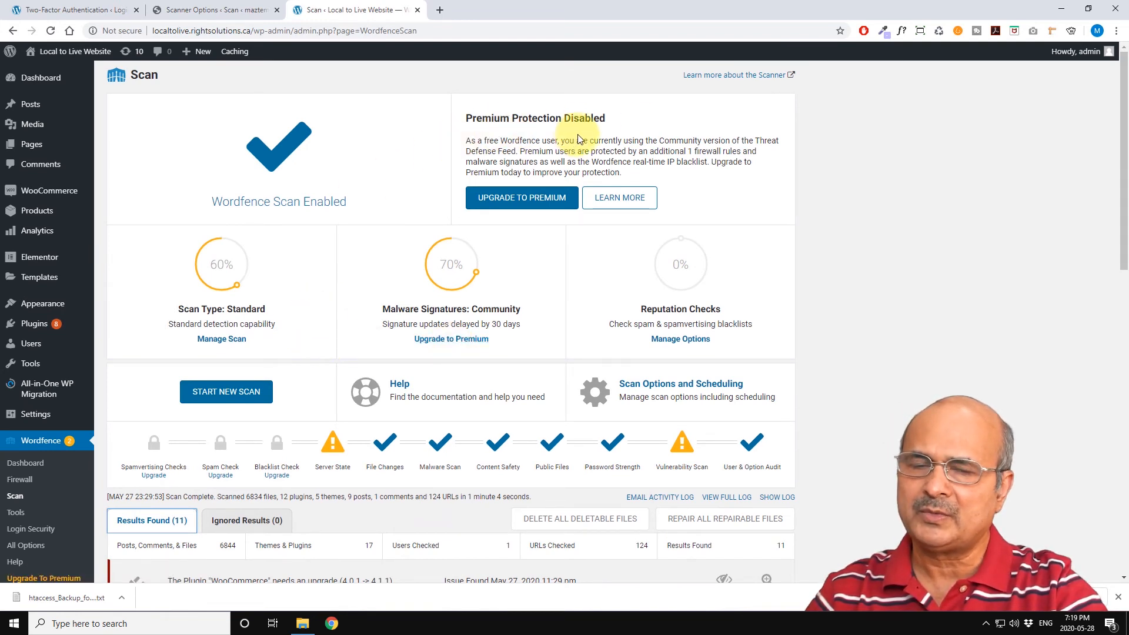
scroll(392, 251, "down", 4)
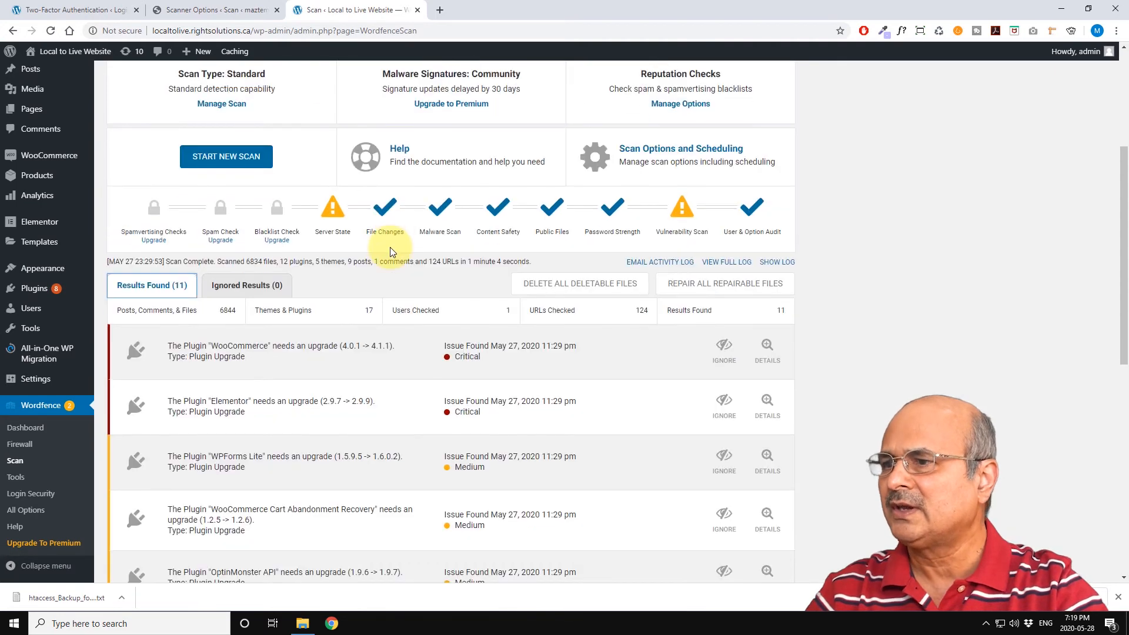
scroll(388, 235, "down", 6)
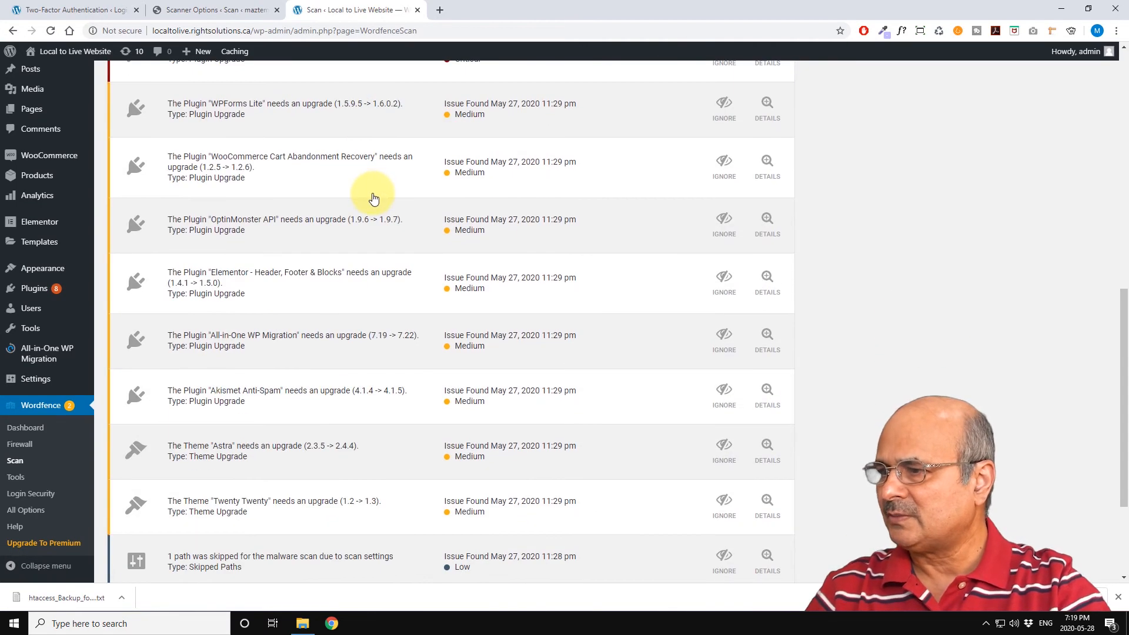
scroll(373, 201, "down", 3)
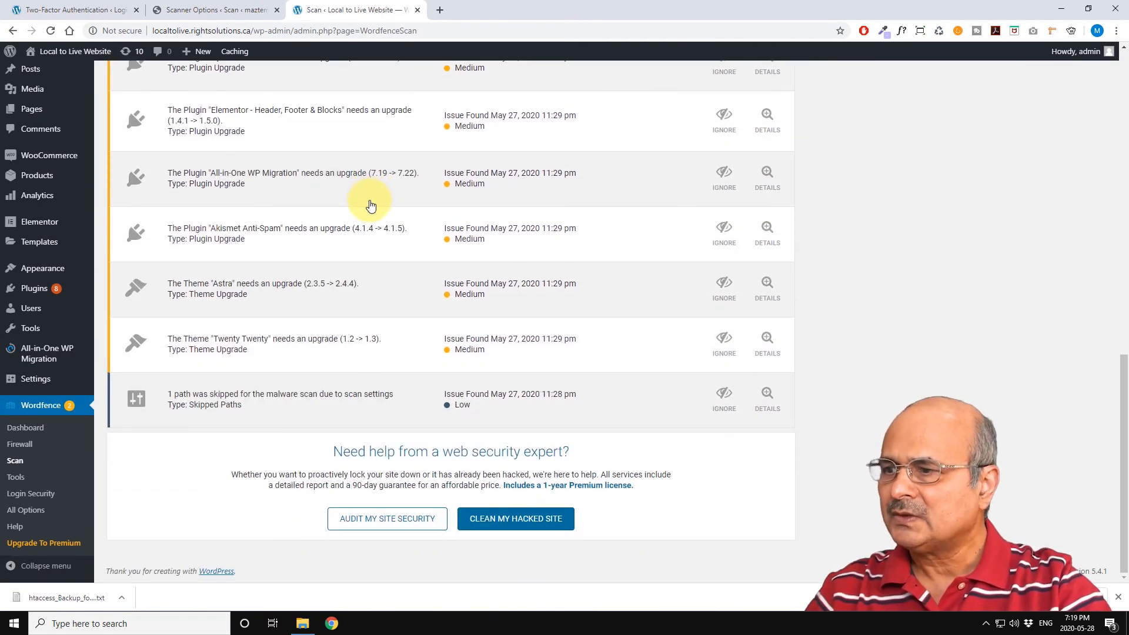
scroll(371, 205, "up", 12)
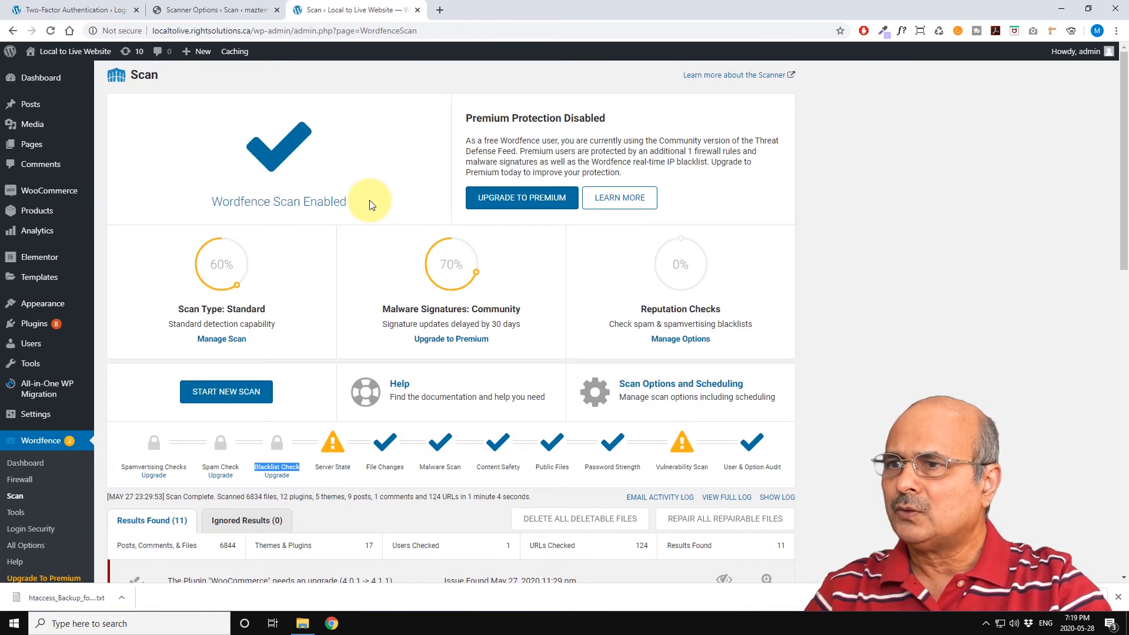
scroll(277, 347, "down", 4)
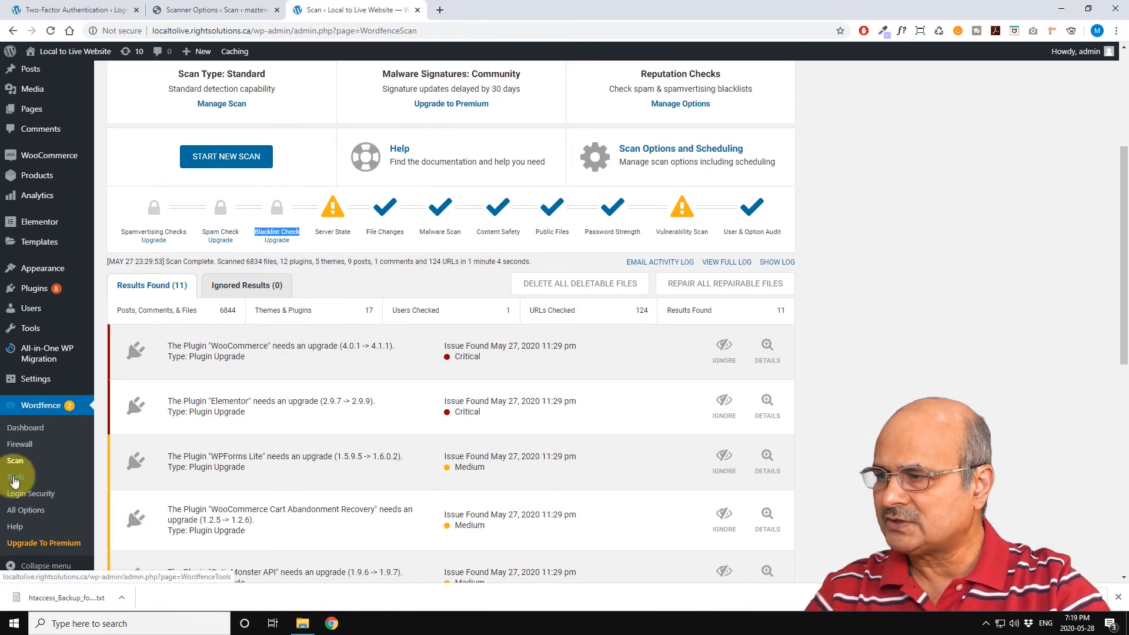
Step: Open the Wordfence Tools page and browse its Live Traffic, Whois Lookup and Import/Export Options sections
left_click(15, 480)
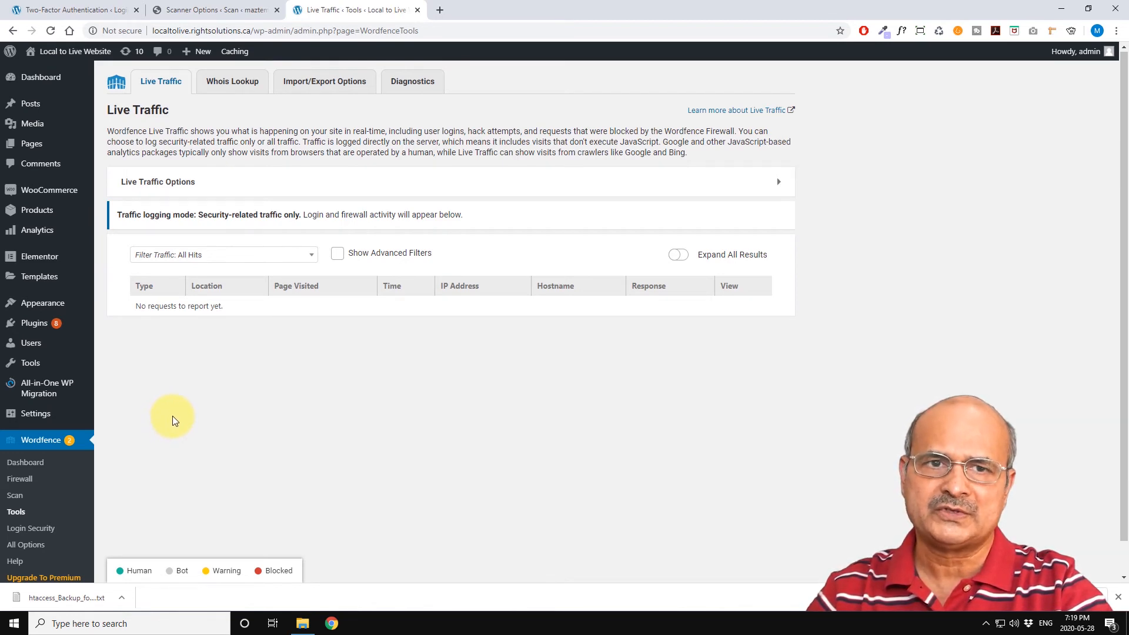
left_click(234, 85)
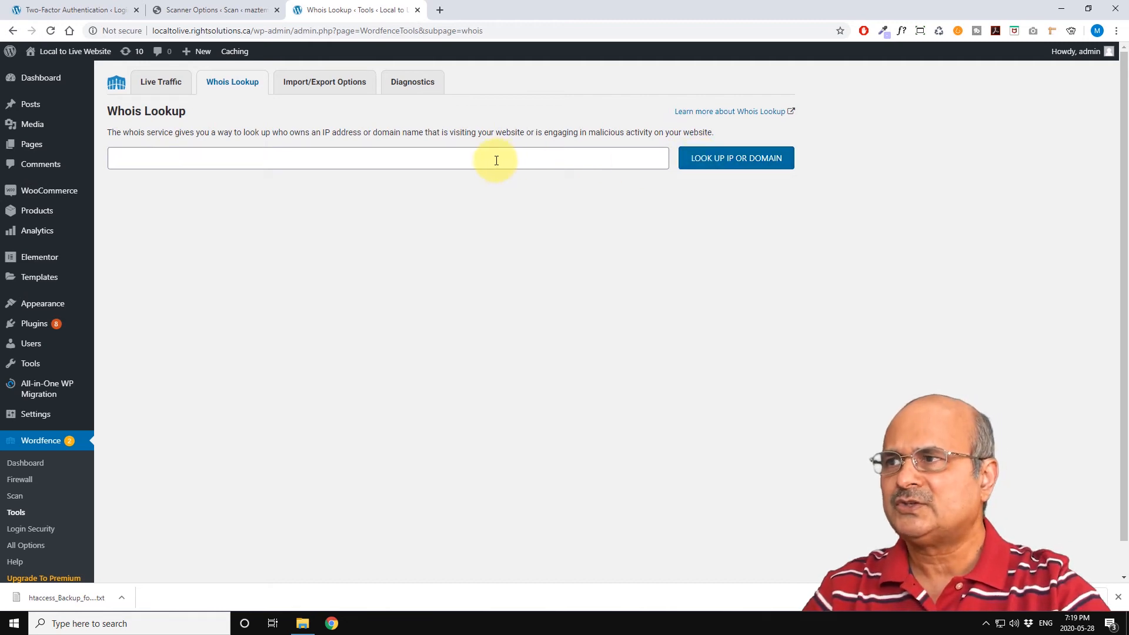
left_click(165, 87)
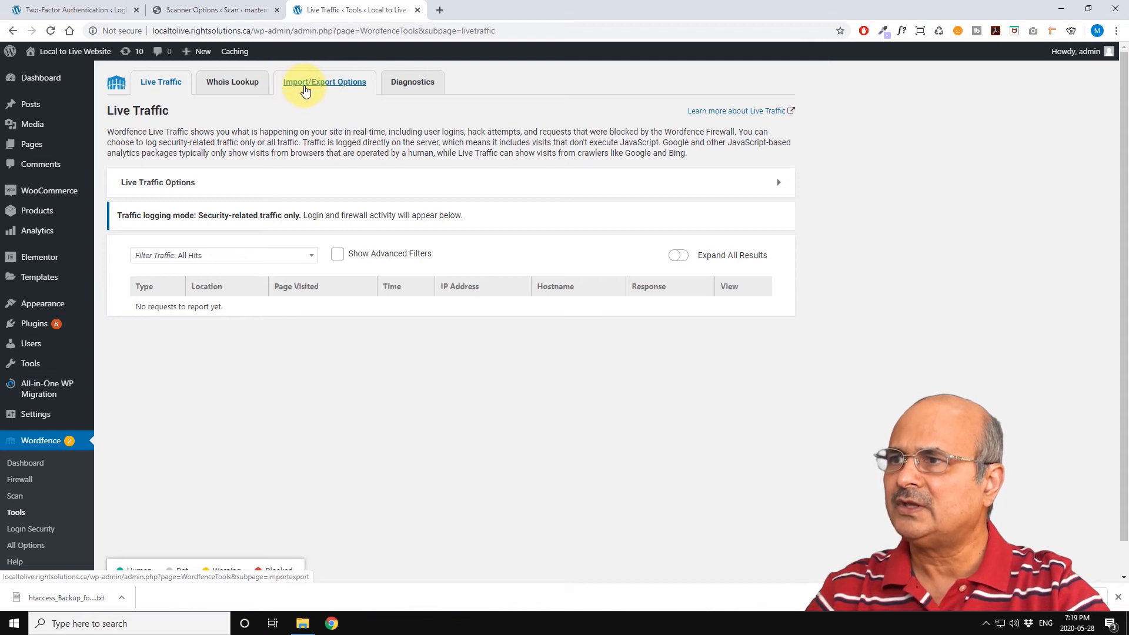
left_click(310, 86)
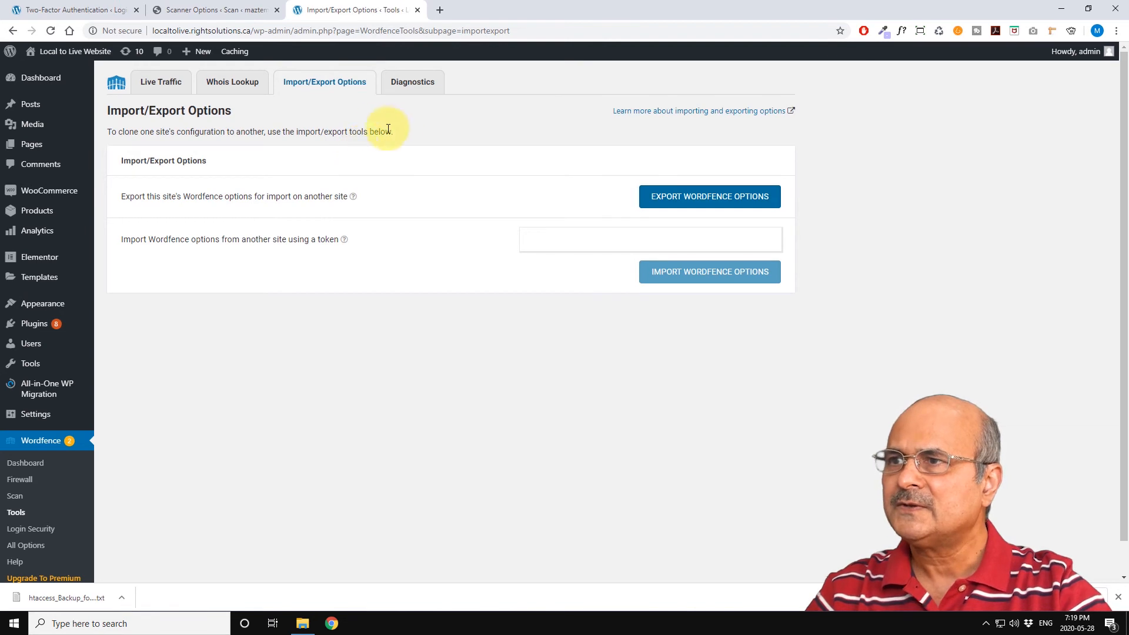
Step: Open the Diagnostics section and expand the Wordfence Status, Filesystem, Wordfence Config and Wordfence Firewall diagnostics
left_click(413, 84)
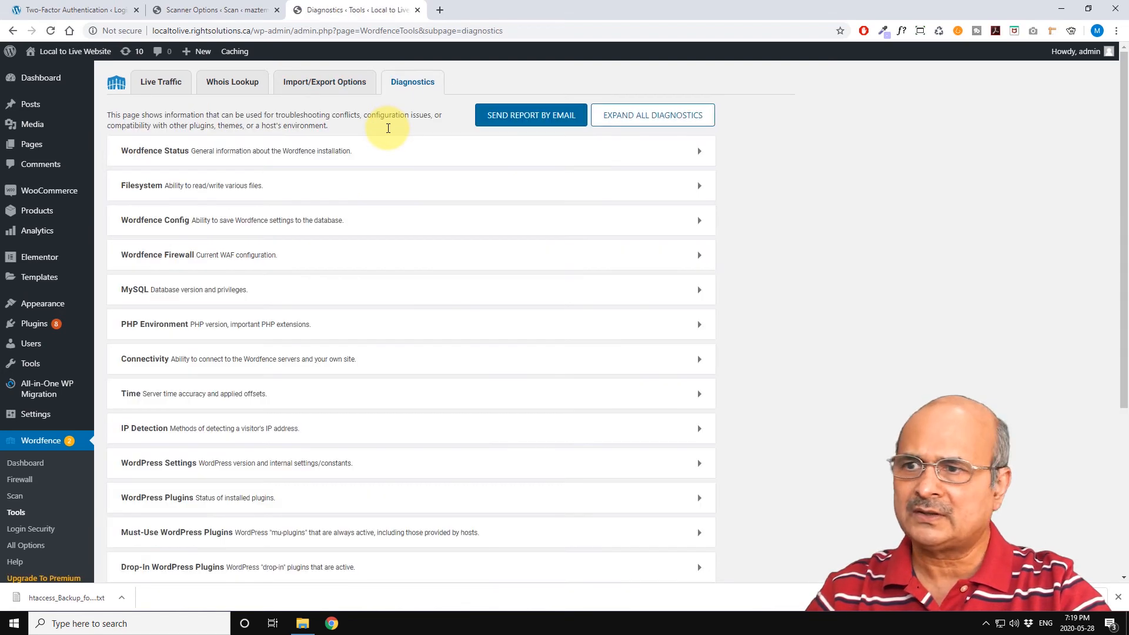
scroll(457, 255, "down", 4)
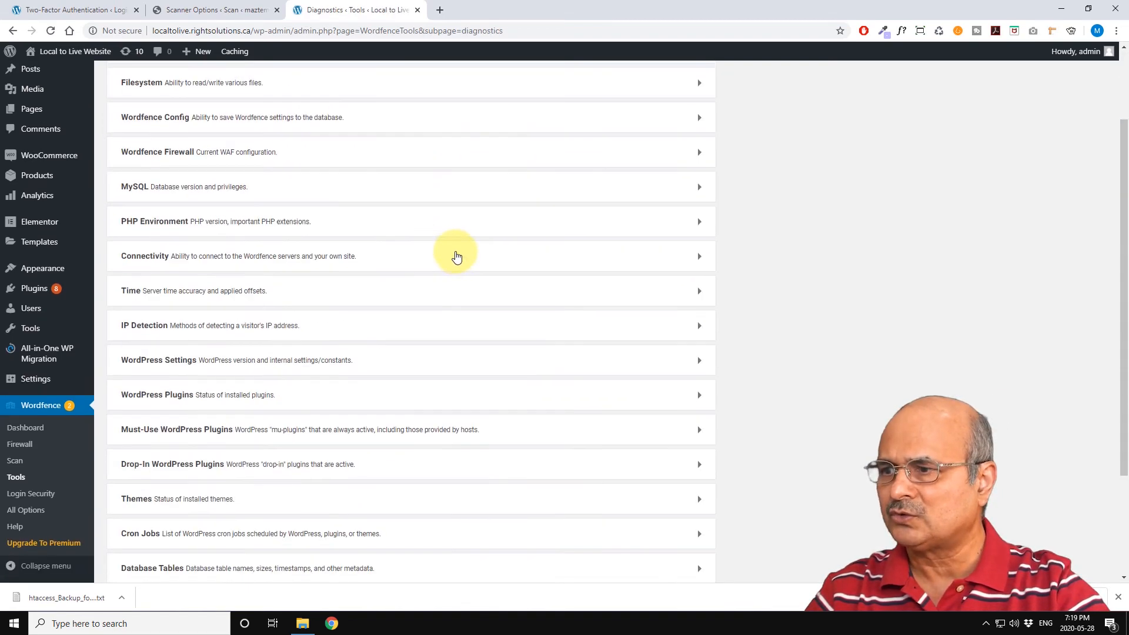
scroll(457, 254, "up", 4)
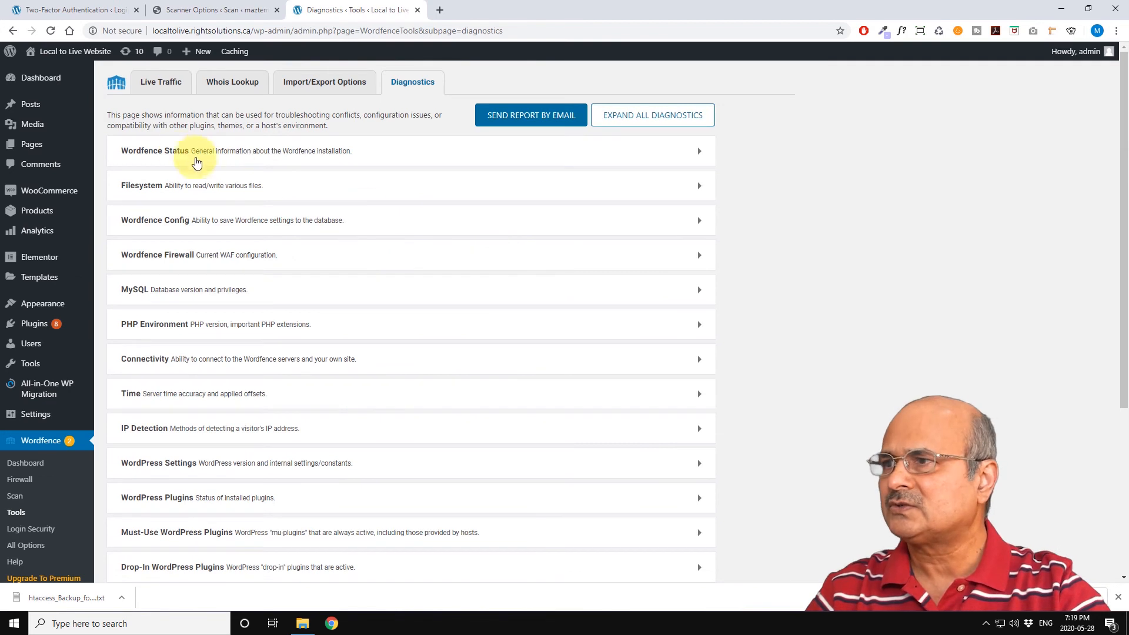
left_click(692, 154)
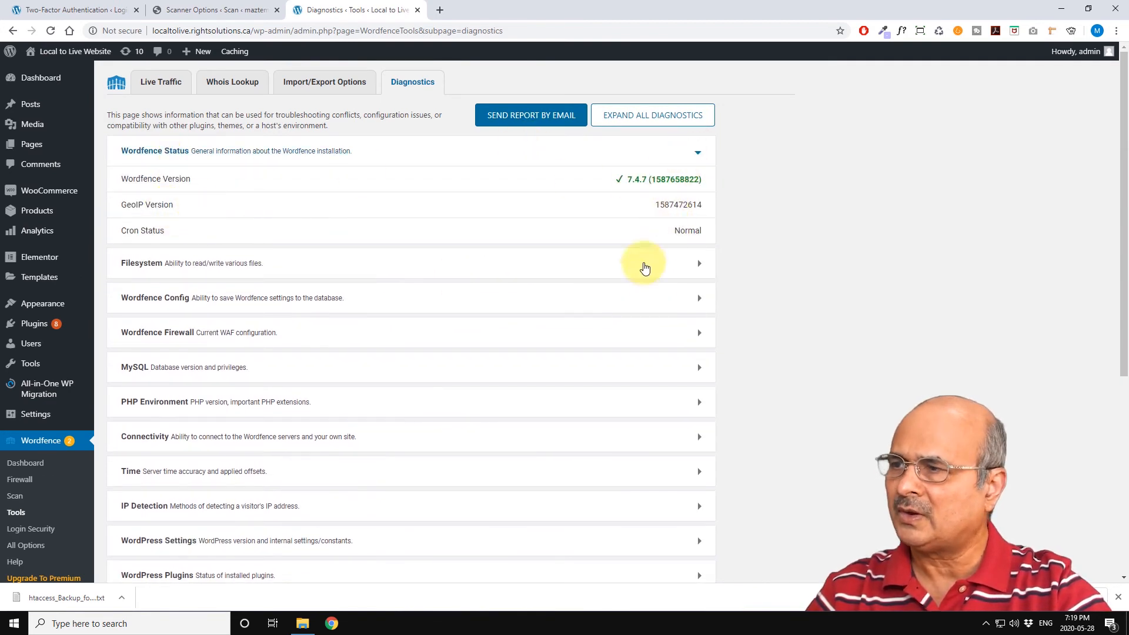
left_click(700, 263)
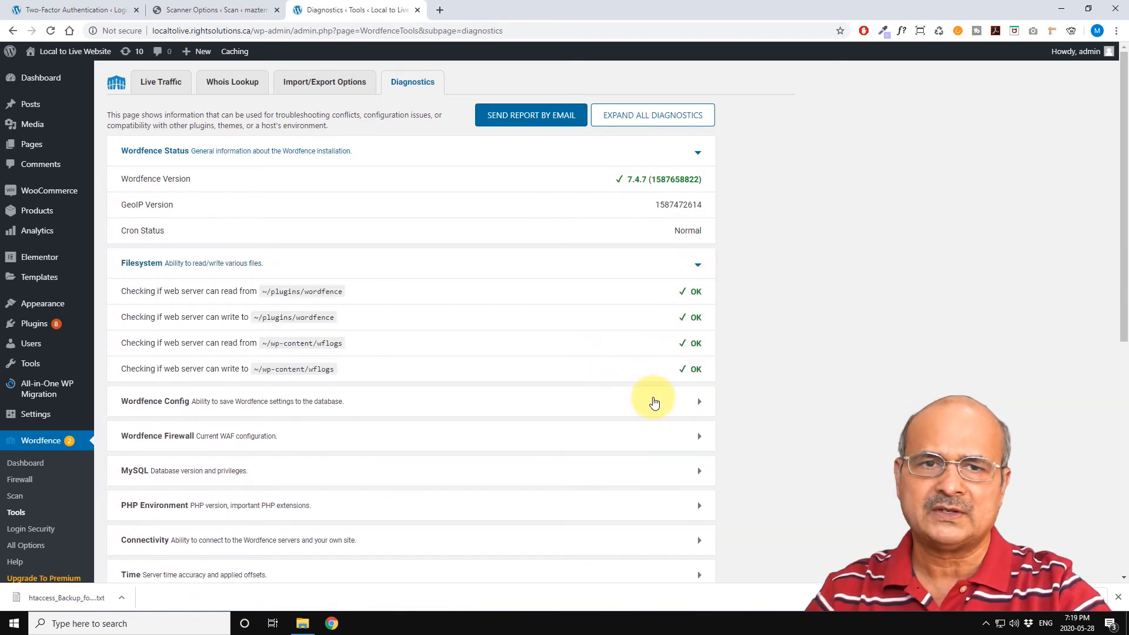
left_click(699, 404)
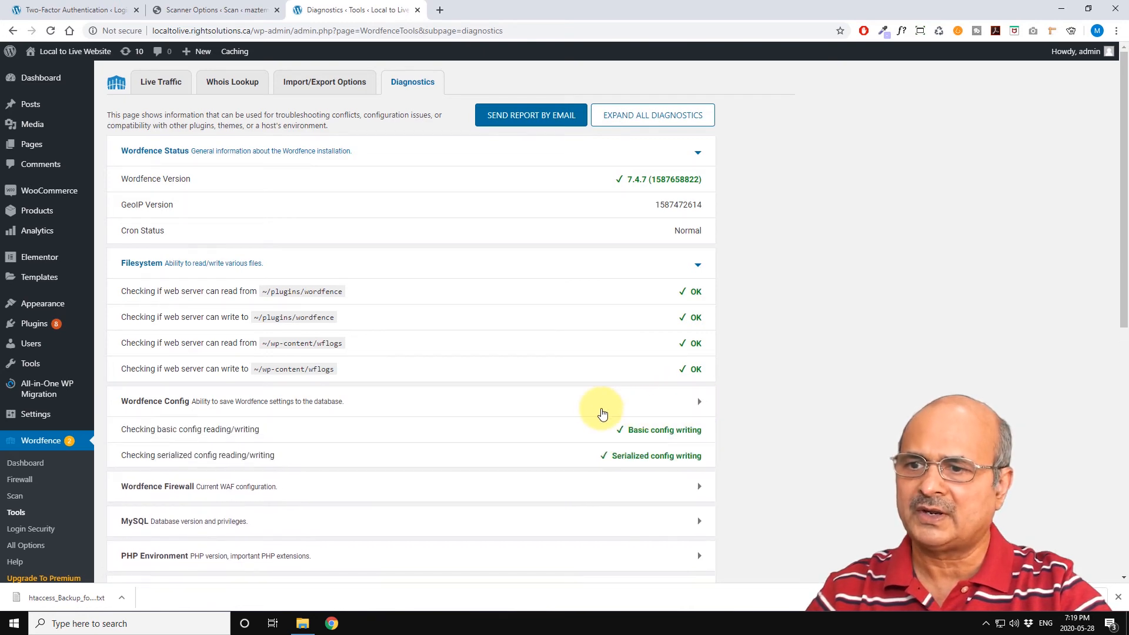
scroll(595, 405, "down", 2)
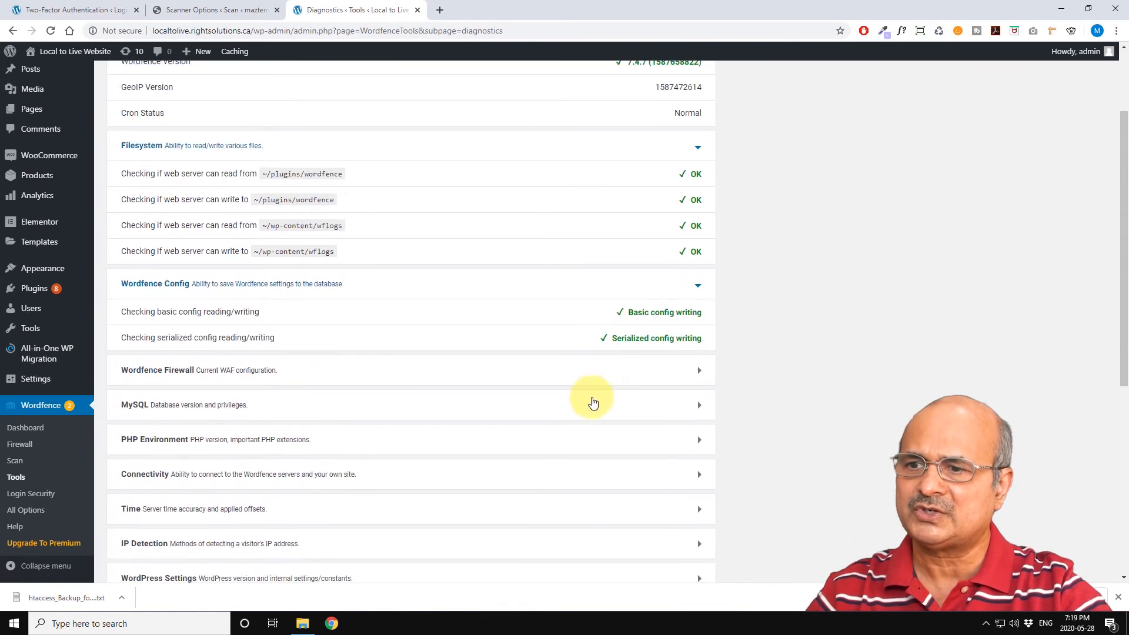
left_click(694, 376)
Step: Expand all diagnostics and scroll through the firewall and database diagnostic details
scroll(606, 396, "down", 1)
scroll(606, 395, "down", 2)
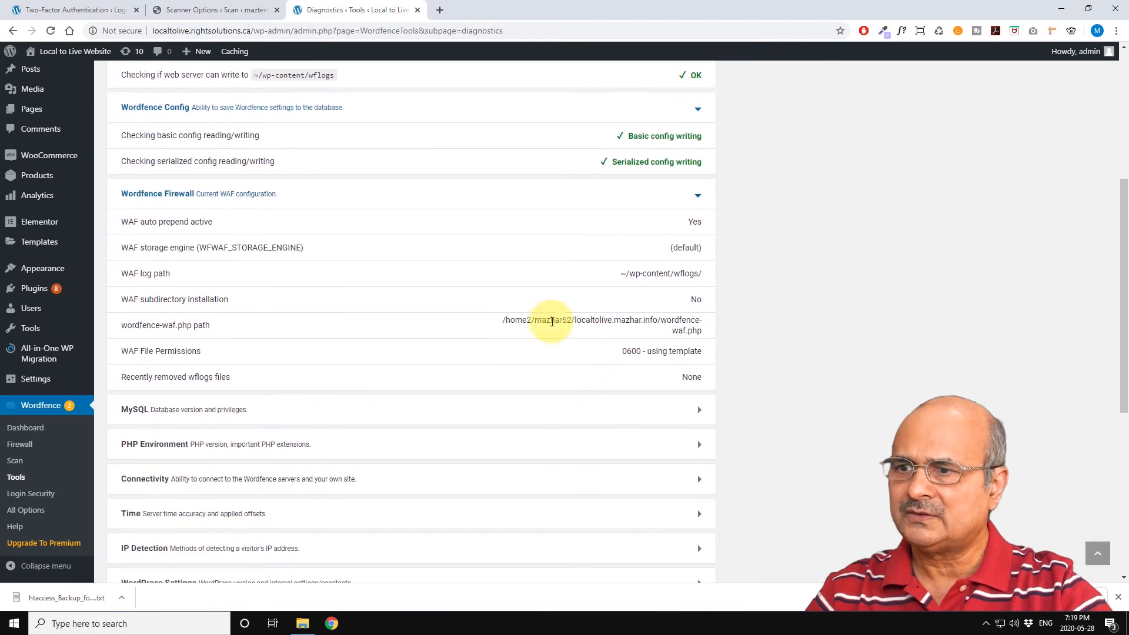
scroll(617, 303, "up", 5)
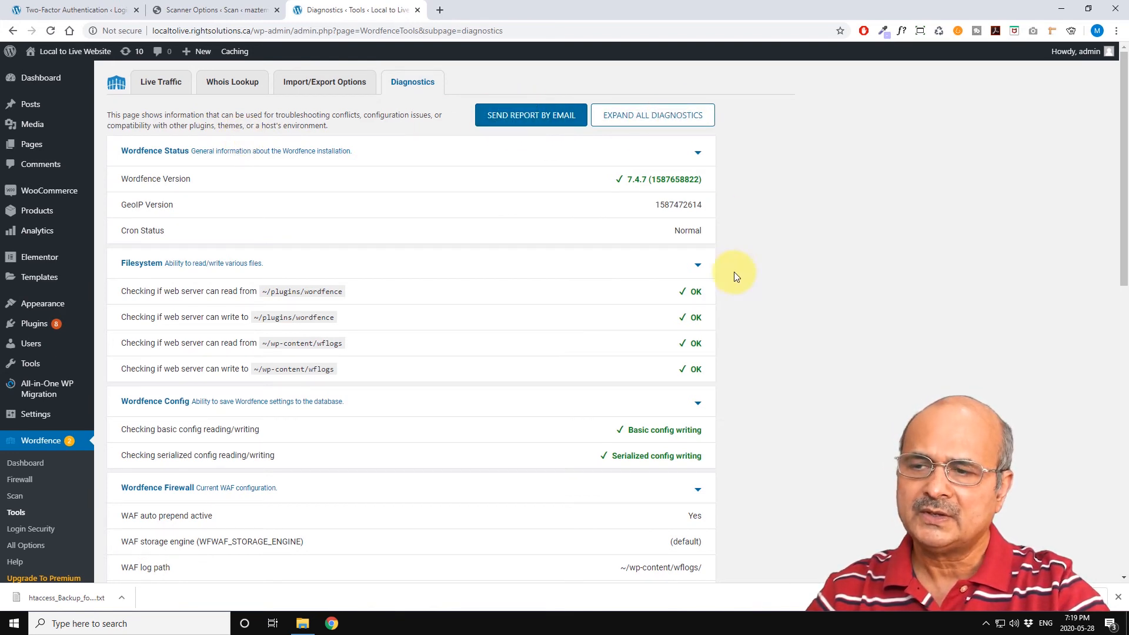
left_click(669, 115)
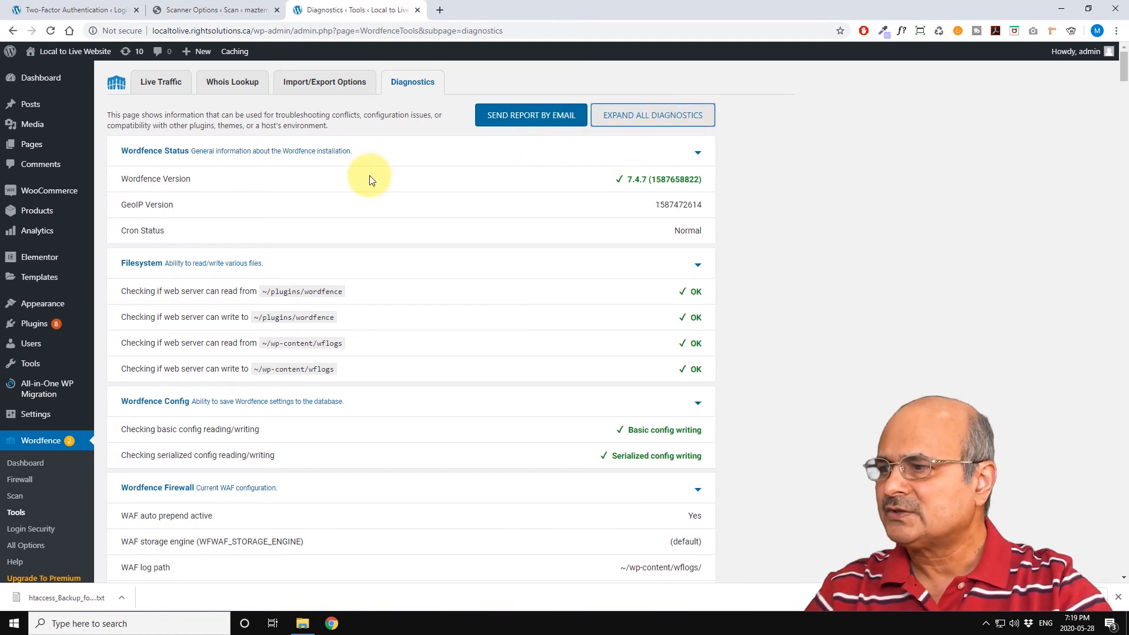
scroll(370, 179, "down", 3)
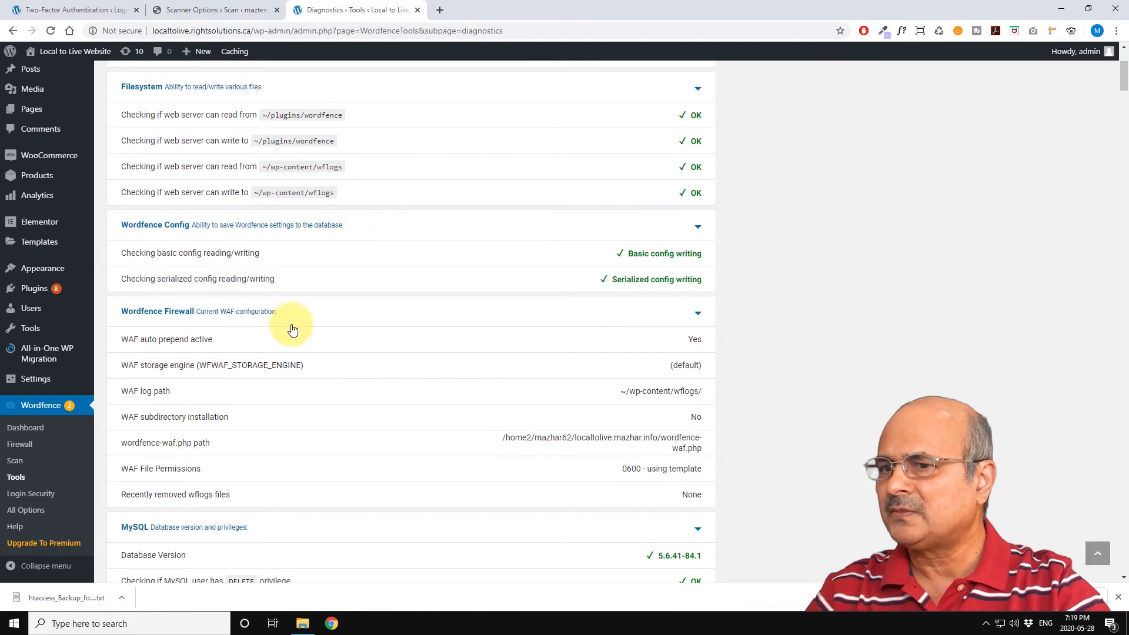
scroll(293, 329, "up", 3)
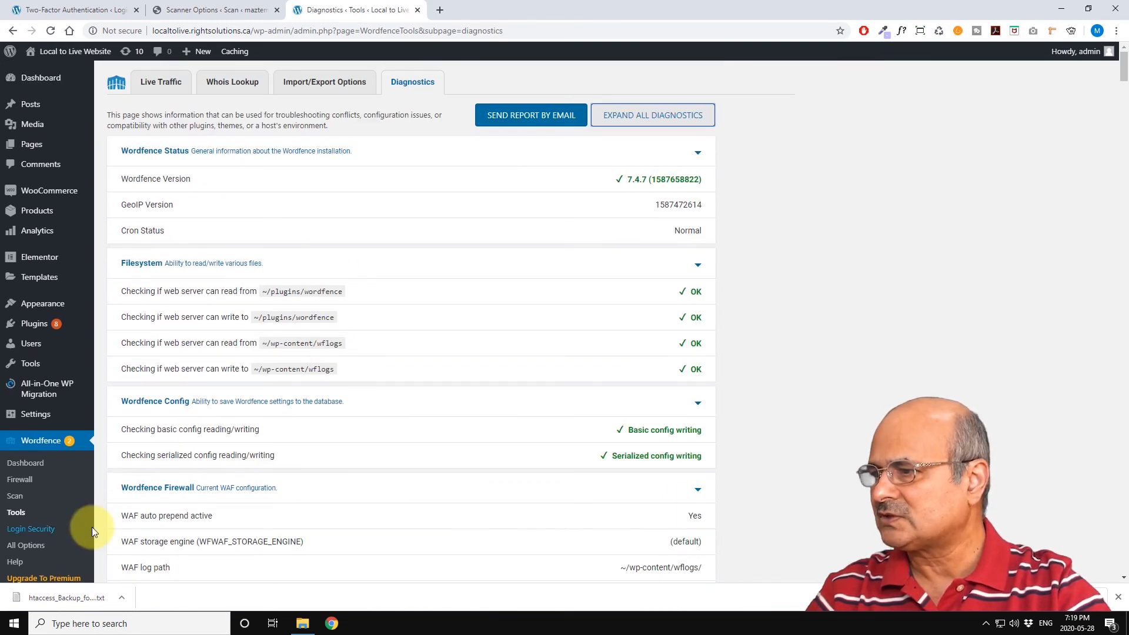
Step: Open Login Security and step through the new 2FA introduction tour until it is finished
left_click(30, 531)
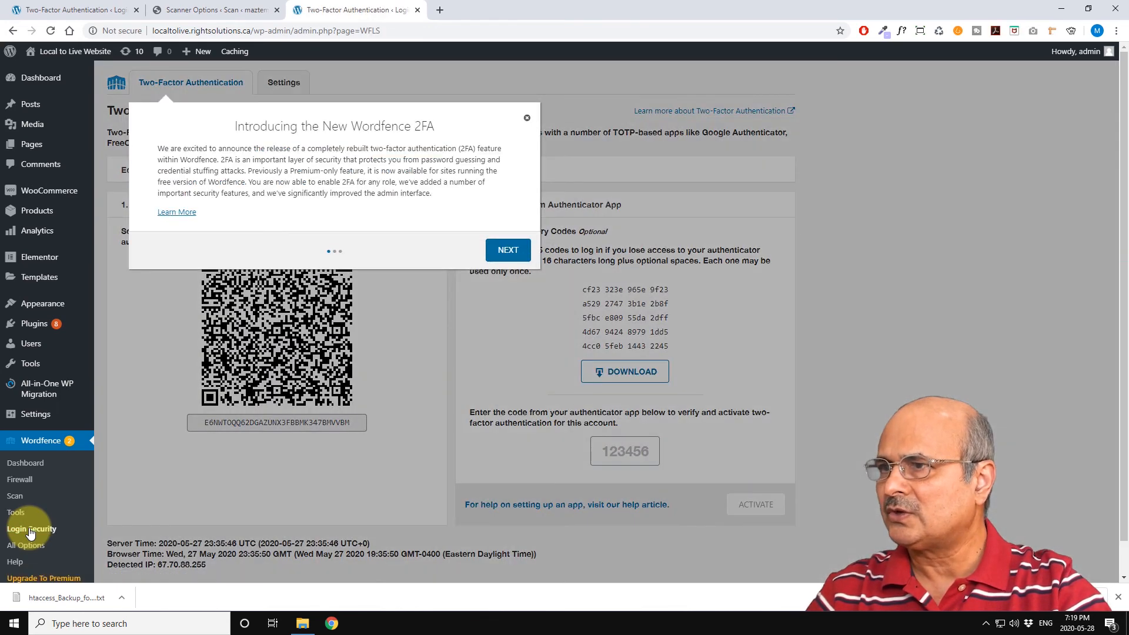
left_click(505, 251)
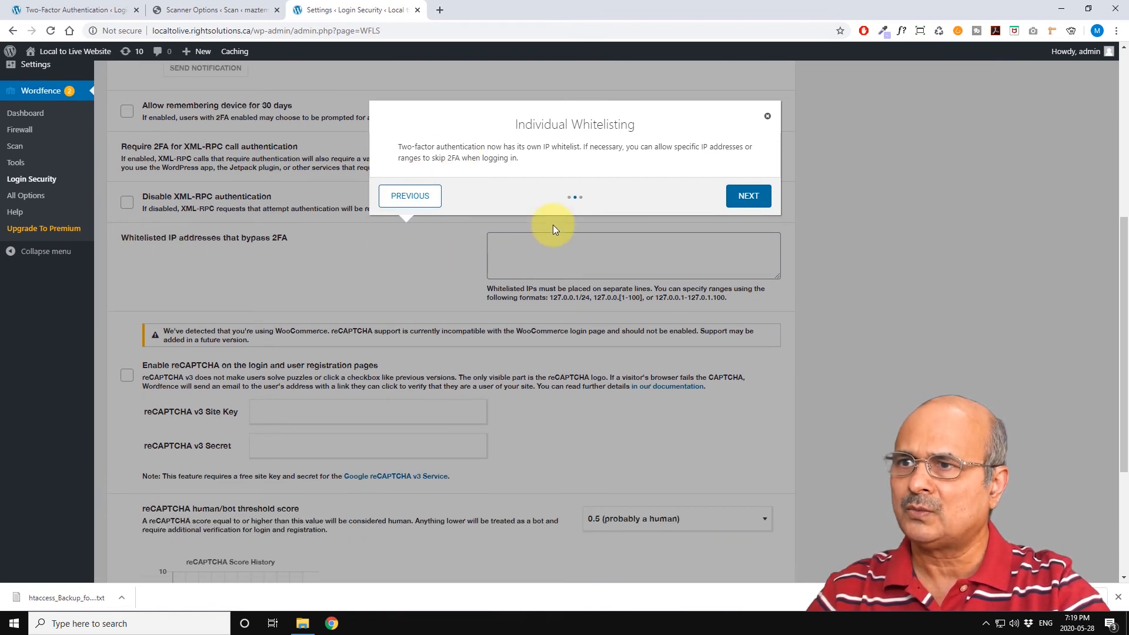
left_click(745, 198)
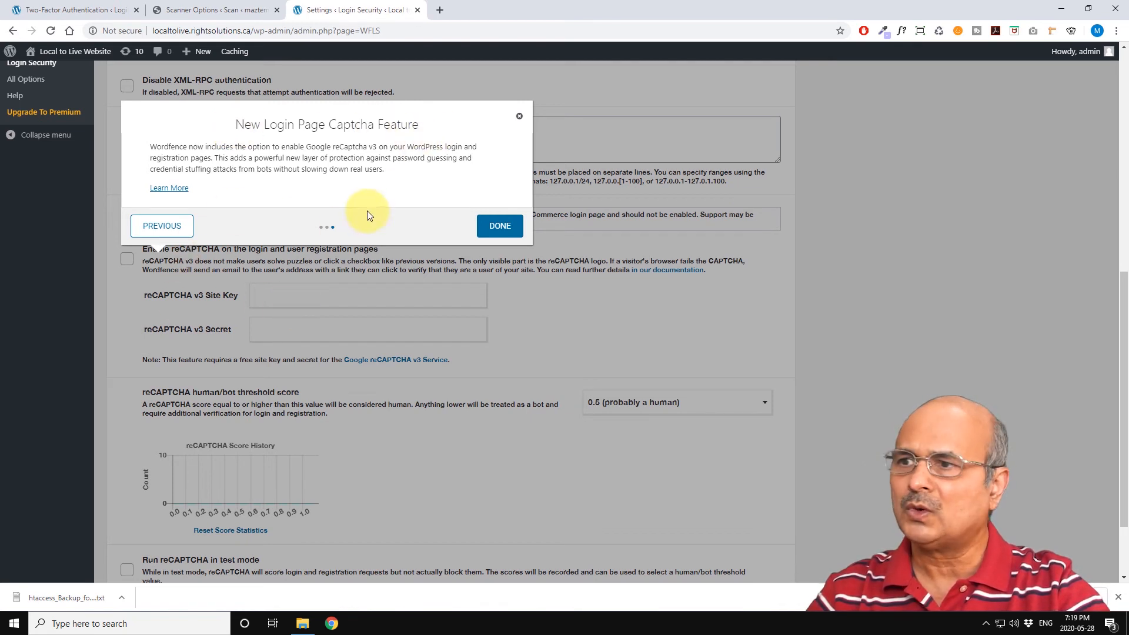
left_click(494, 229)
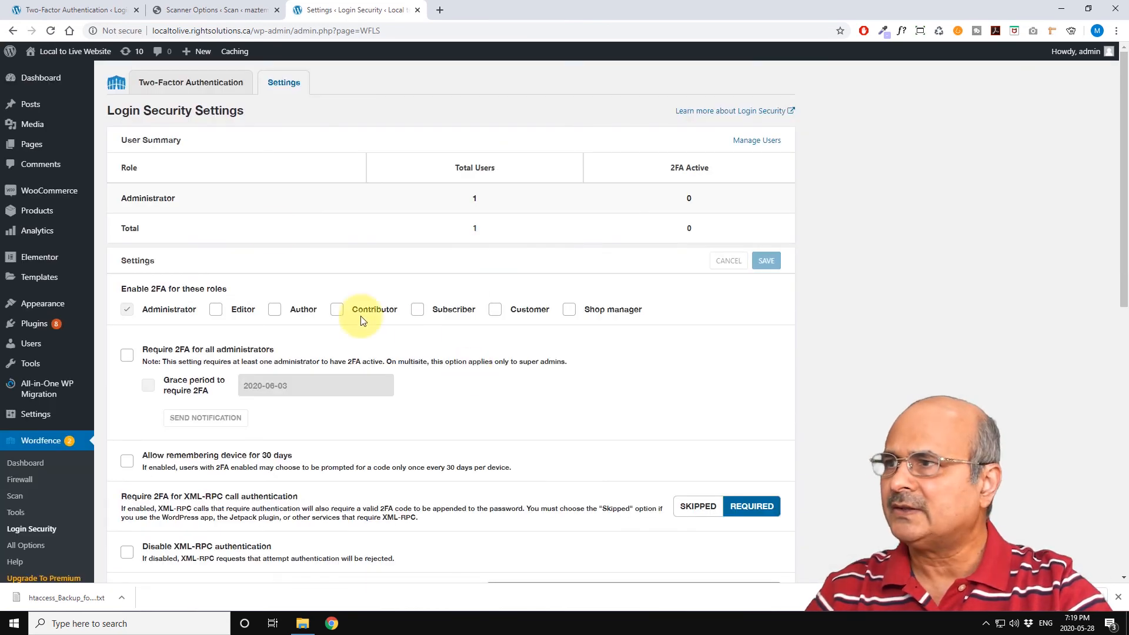
Step: Review the Two-Factor Authentication setup page with its supported apps, QR code and key, then open the Login Security Settings
left_click(171, 84)
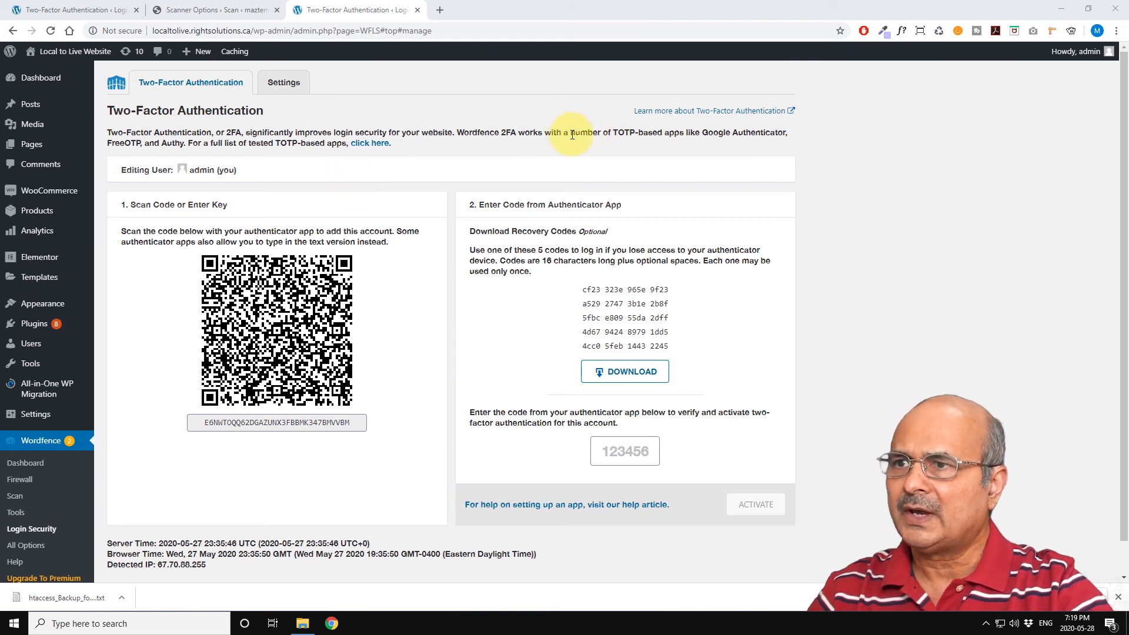
left_click_drag(608, 132, 776, 132)
left_click_drag(160, 143, 182, 143)
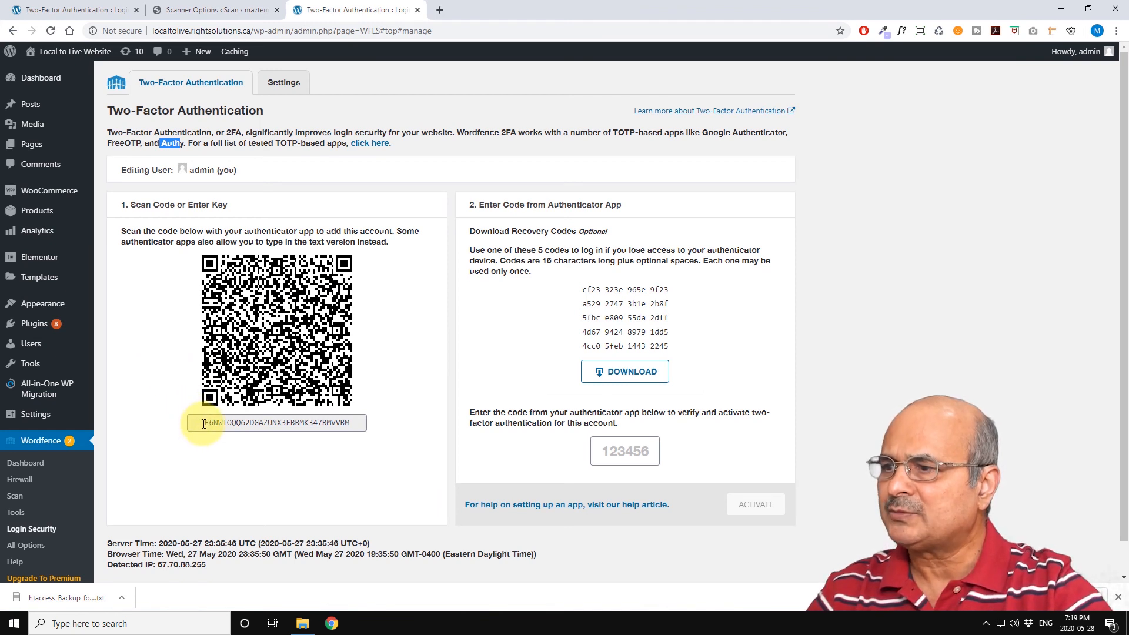
left_click_drag(202, 421, 358, 420)
left_click(353, 423)
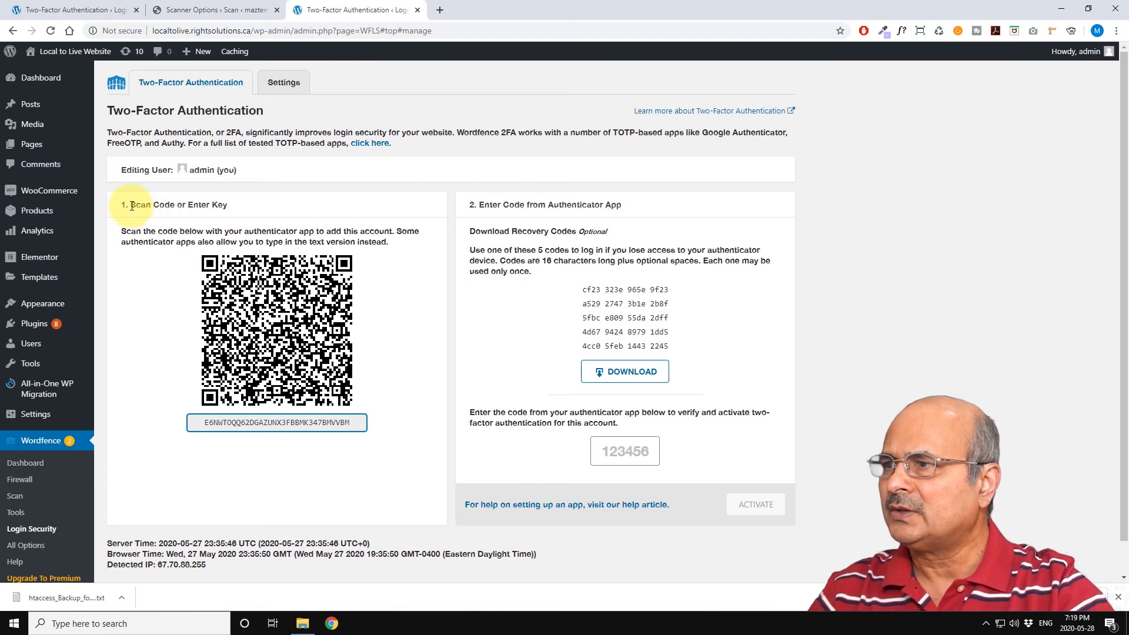
left_click_drag(130, 202, 225, 203)
left_click(235, 214)
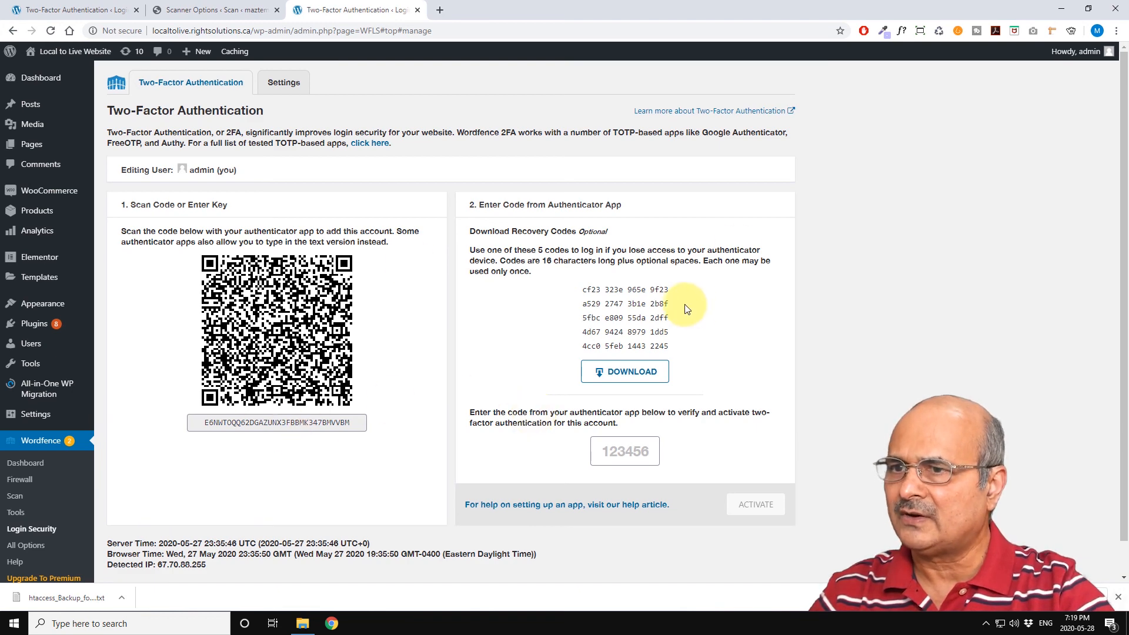
left_click(284, 82)
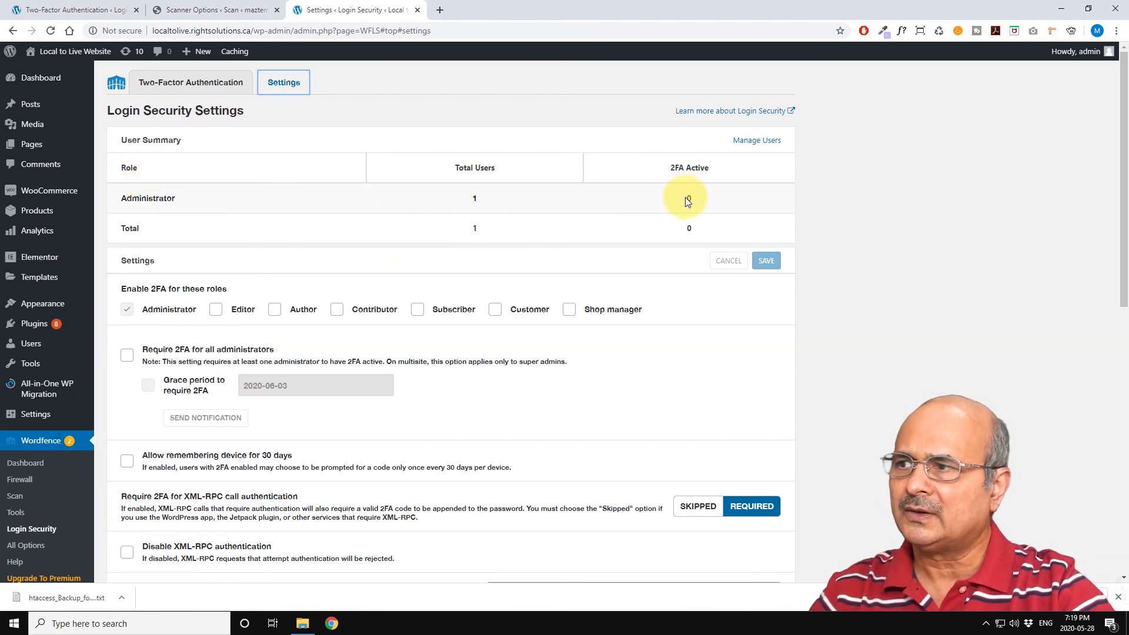
Step: Scroll through the Login Security Settings to review the 2FA role, XML-RPC, whitelisted IP and reCAPTCHA options
scroll(345, 323, "down", 2)
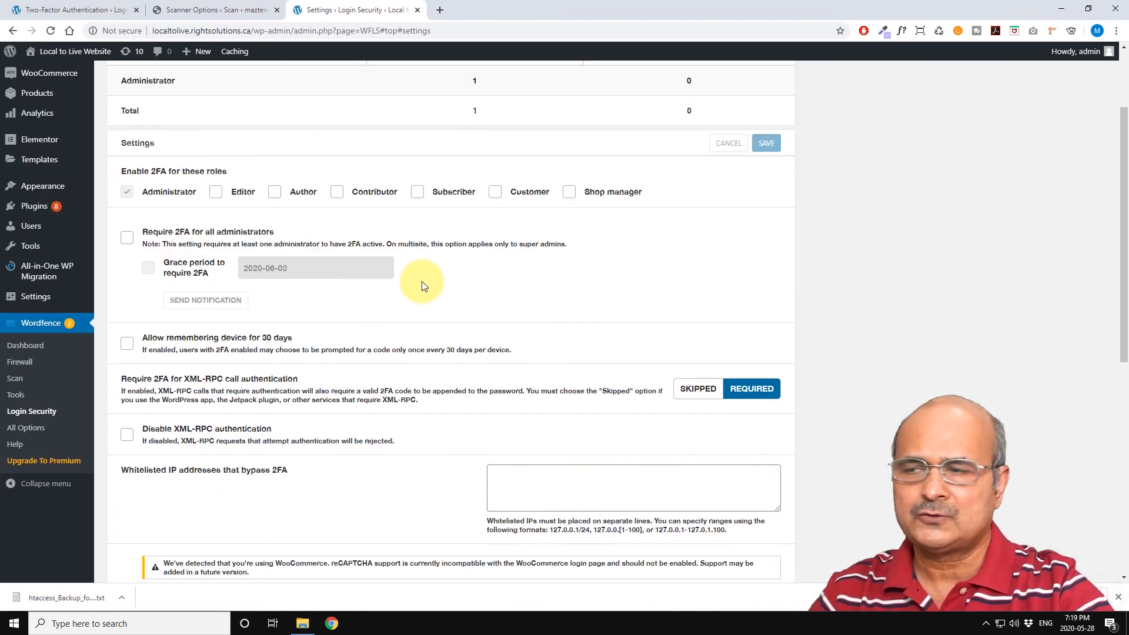
scroll(424, 287, "down", 5)
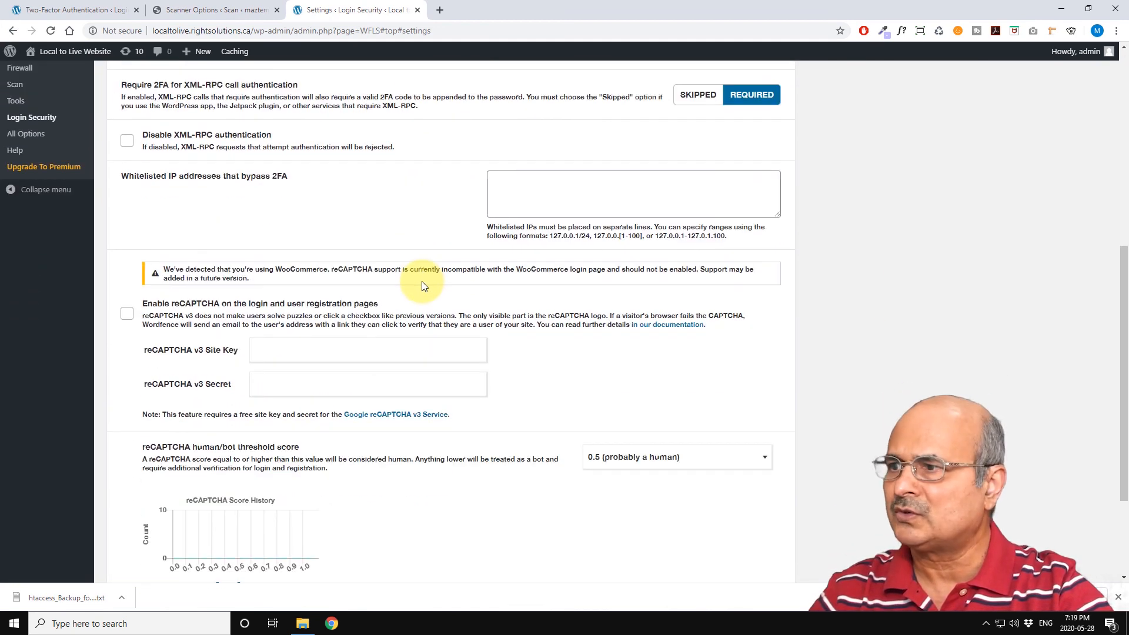
scroll(423, 286, "up", 5)
scroll(424, 287, "down", 6)
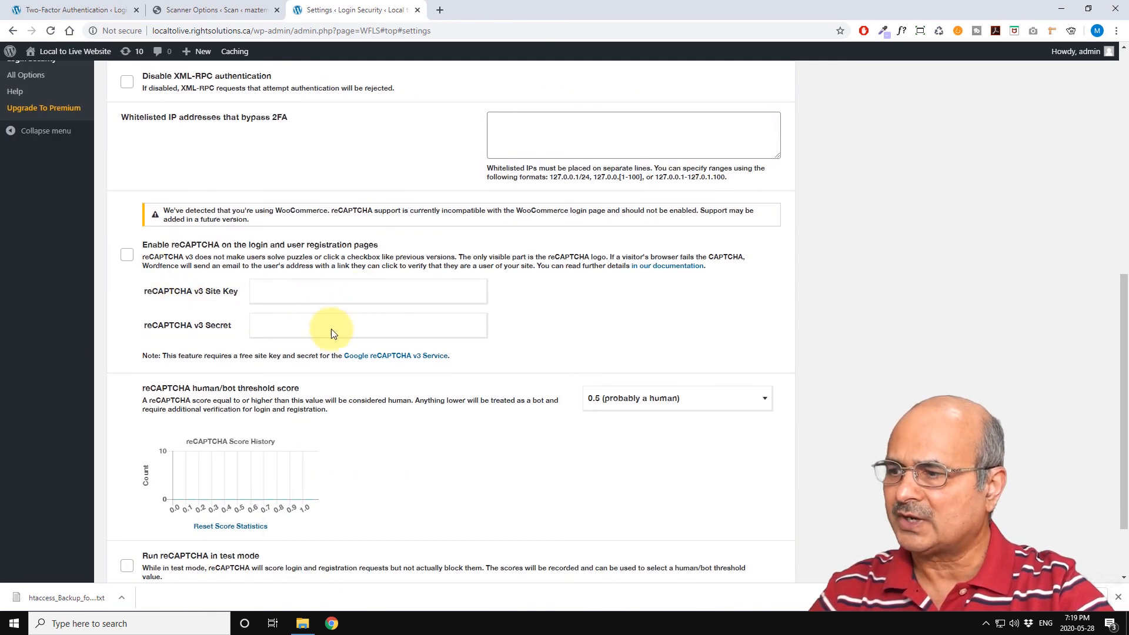
scroll(353, 329, "down", 2)
scroll(400, 322, "up", 10)
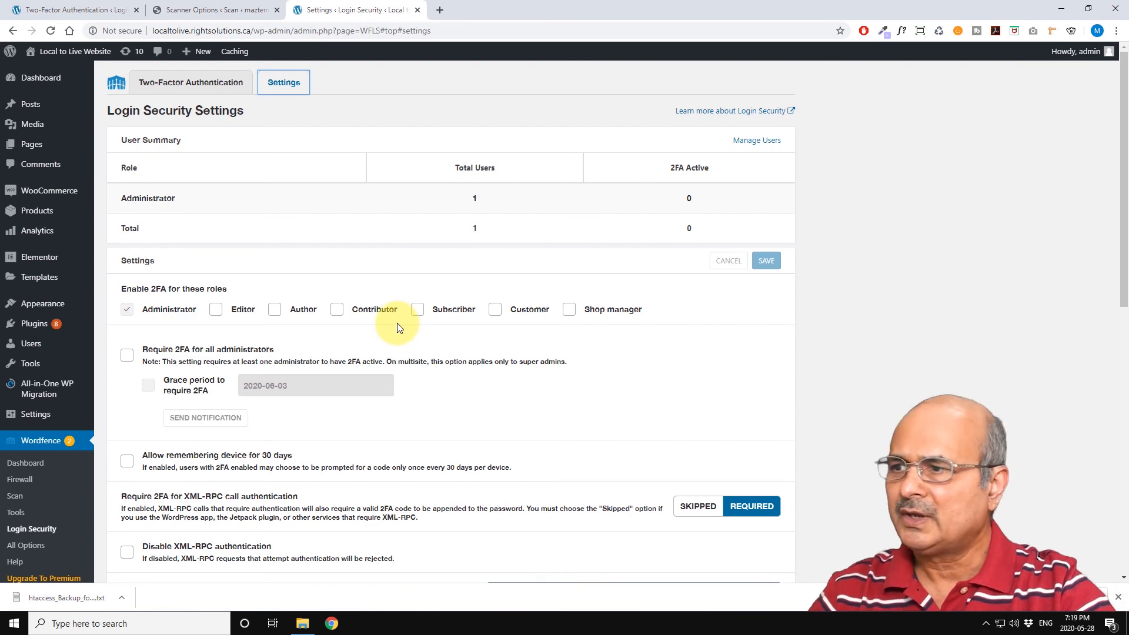
scroll(364, 342, "down", 3)
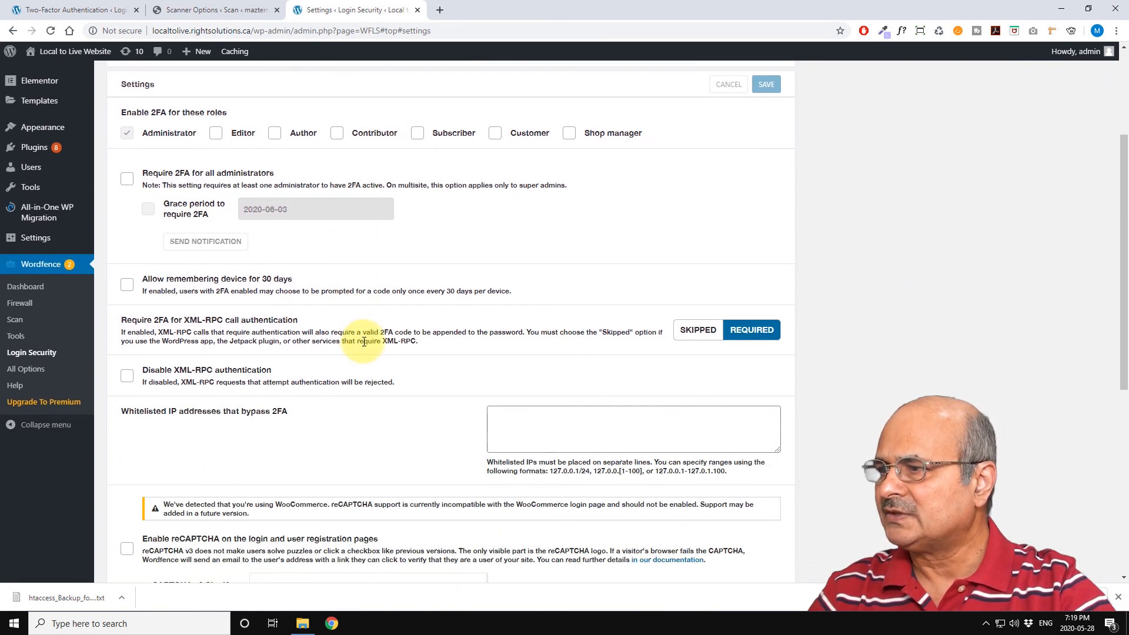
scroll(364, 341, "up", 3)
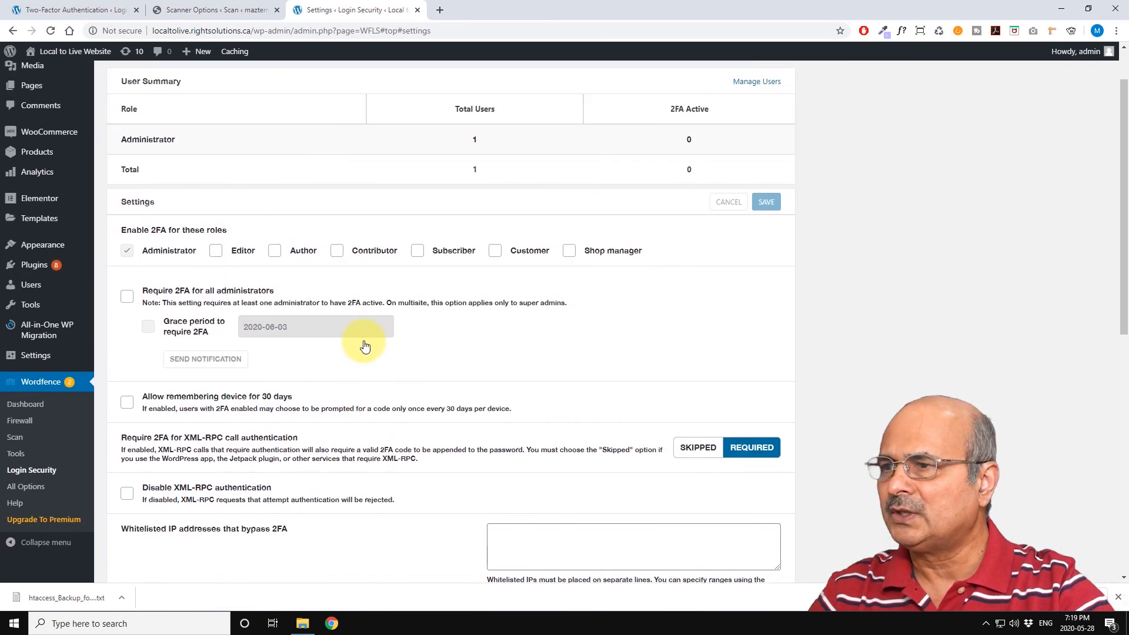
scroll(364, 343, "down", 4)
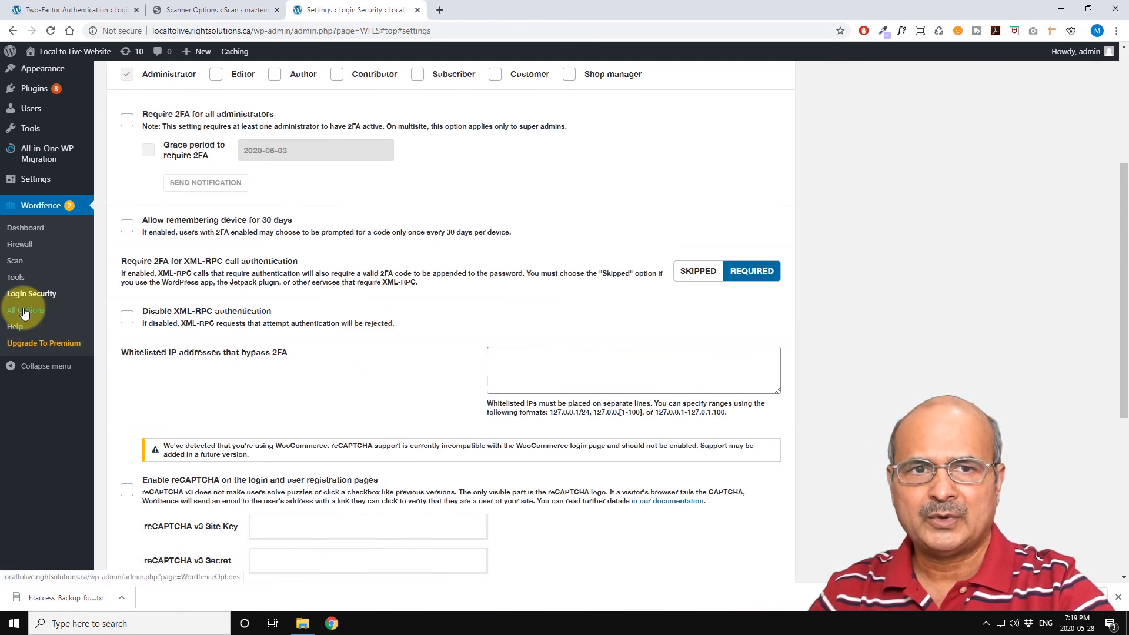
Step: Open Wordfence All Options and scroll through the global, firewall, blocking, scan and tool option sections
left_click(24, 312)
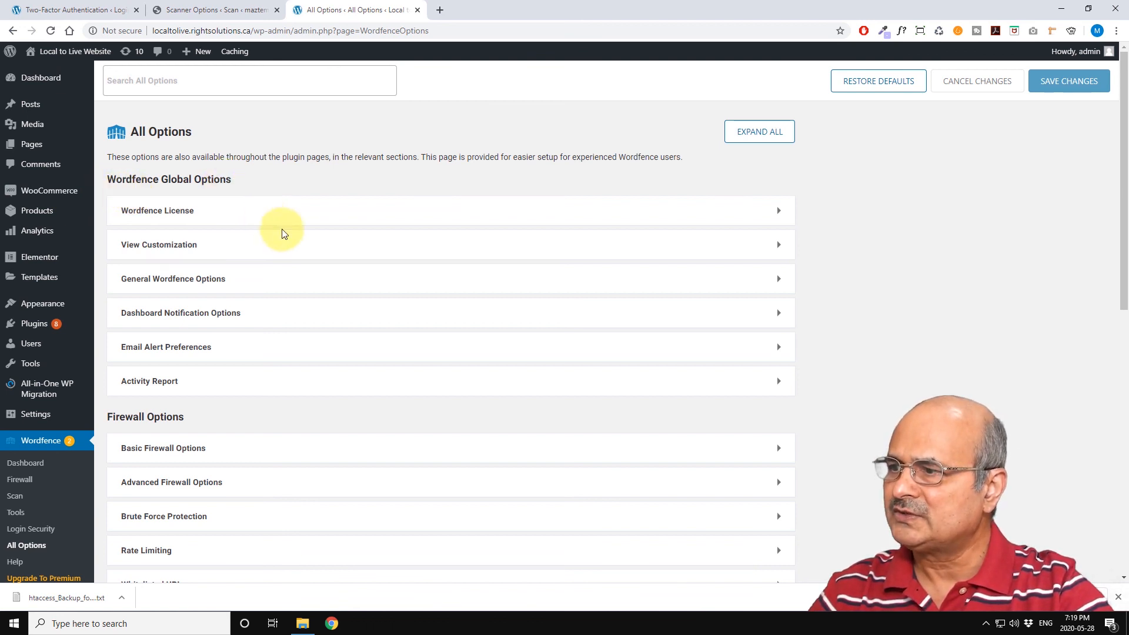
scroll(283, 231, "down", 4)
scroll(225, 263, "down", 3)
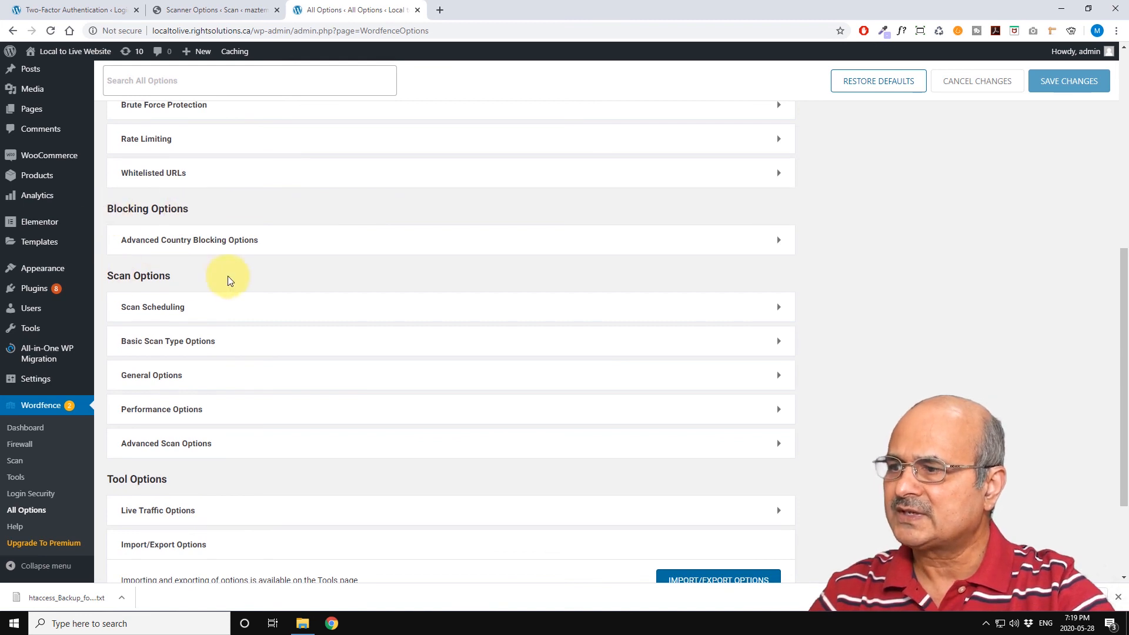
scroll(224, 280, "down", 3)
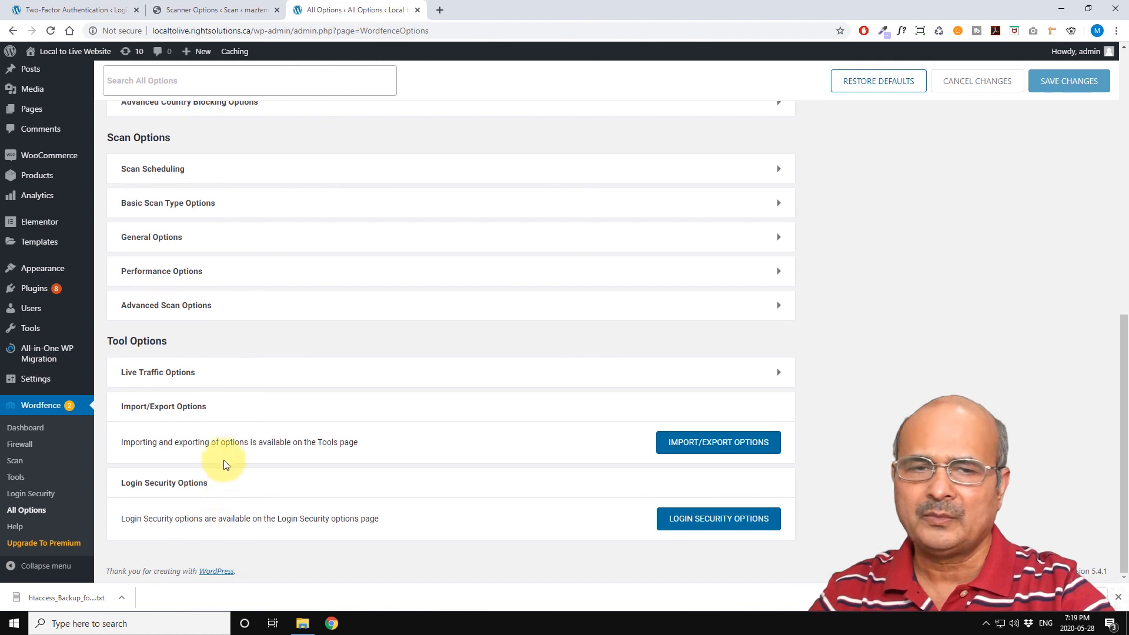
scroll(237, 398, "up", 8)
scroll(239, 399, "up", 1)
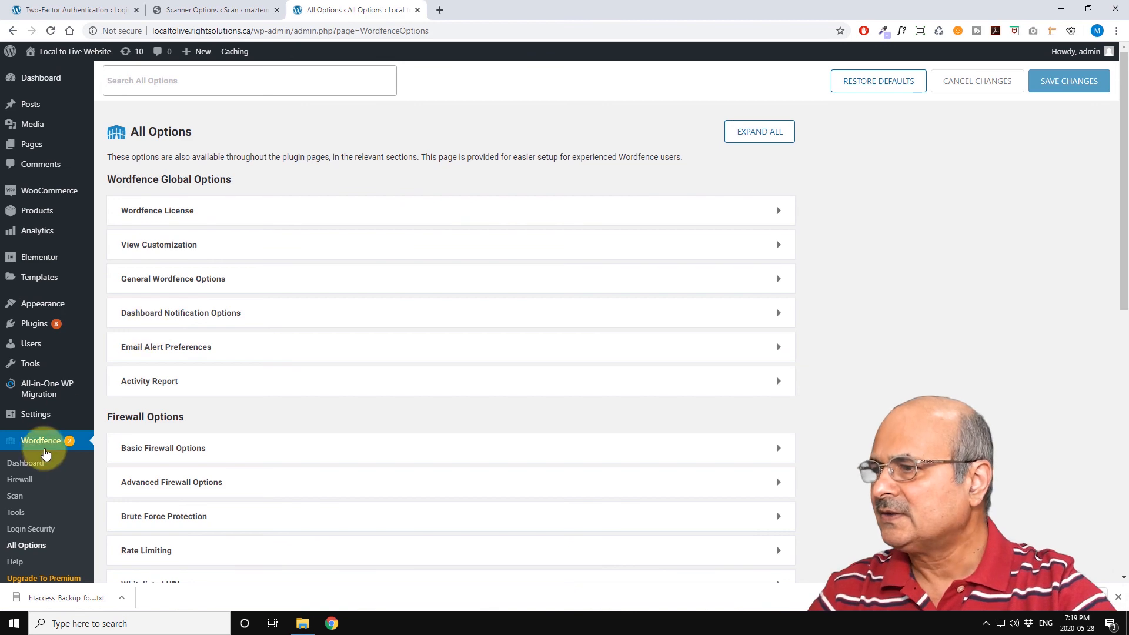
Step: Open the Wordfence Dashboard and review its firewall, scan and notification summary
left_click(31, 466)
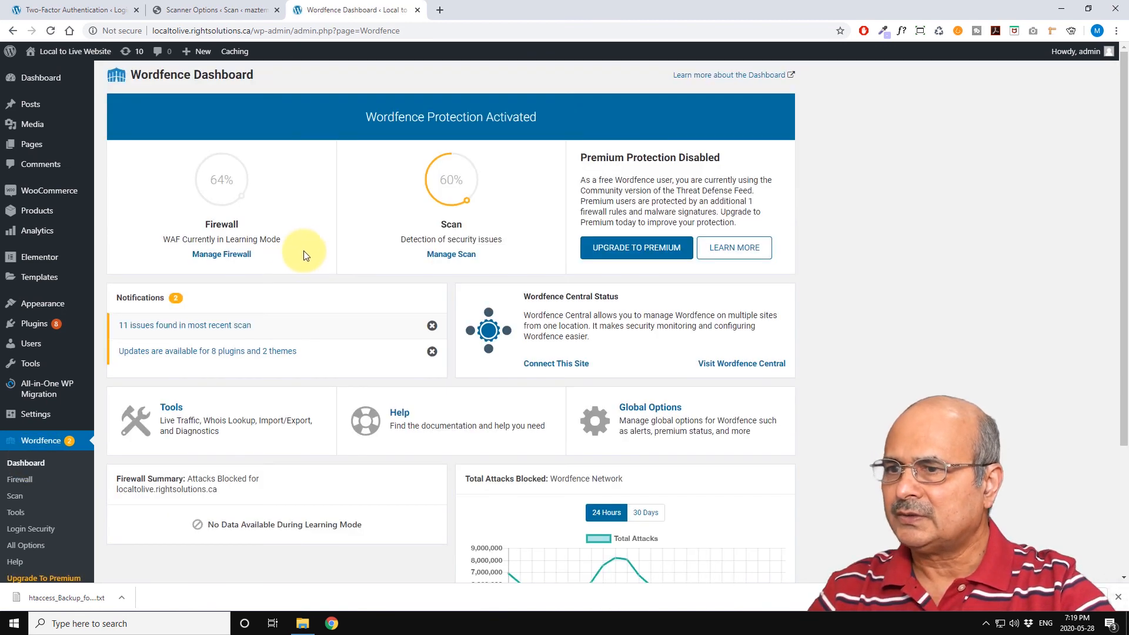
scroll(309, 313, "down", 3)
scroll(317, 323, "up", 3)
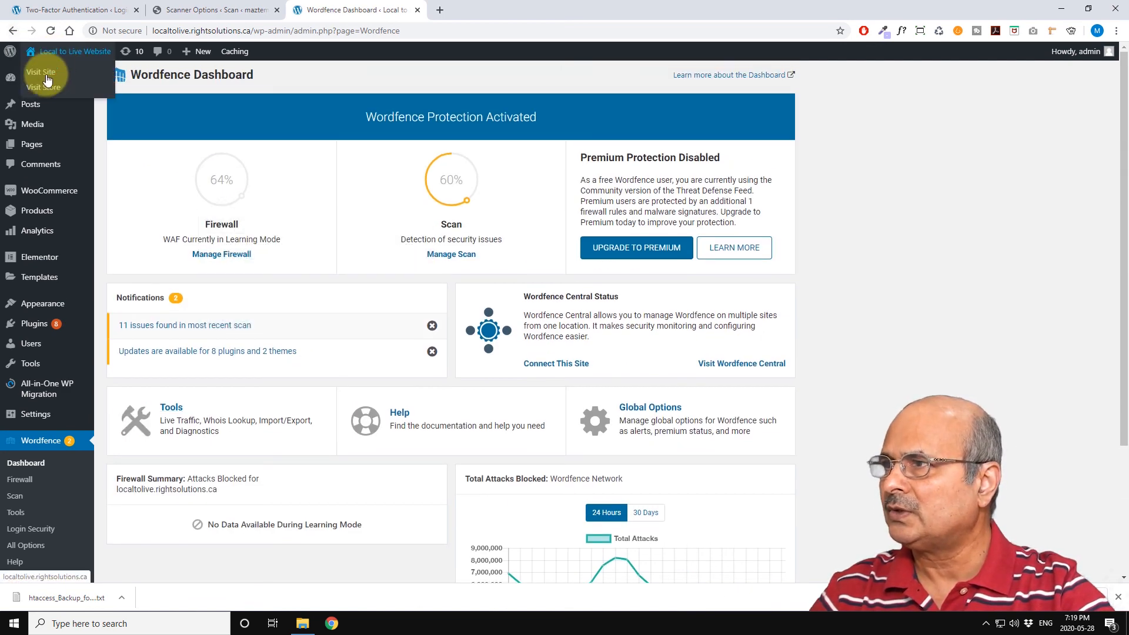
Step: Go to the WordPress admin Dashboard home and review the Wordfence activity in the past week widget
mouse_move(41, 76)
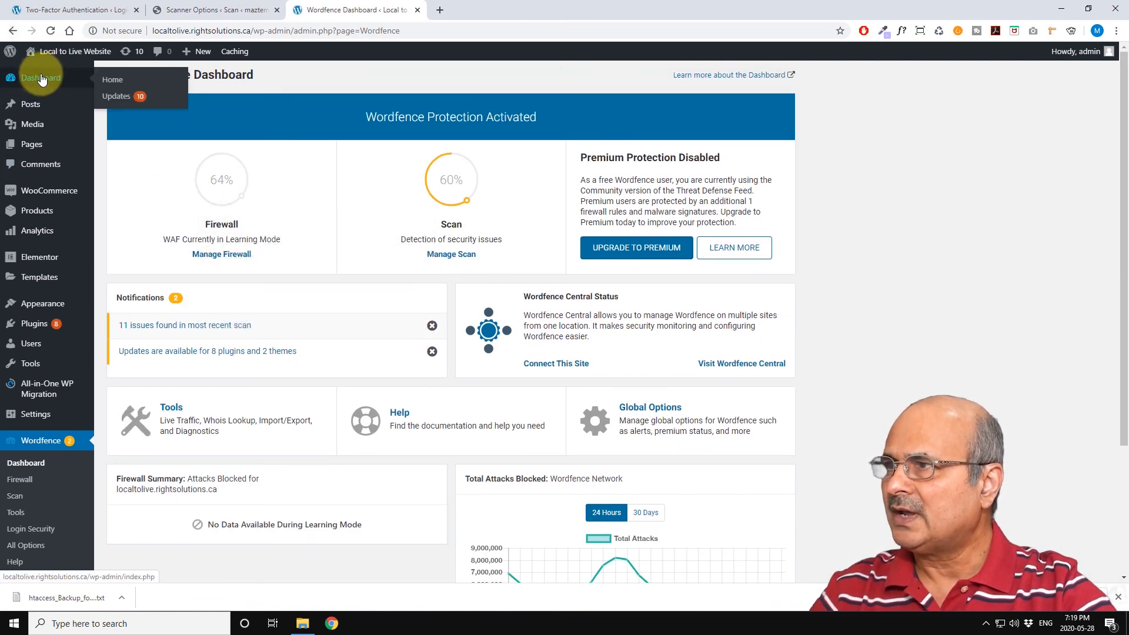
left_click(112, 80)
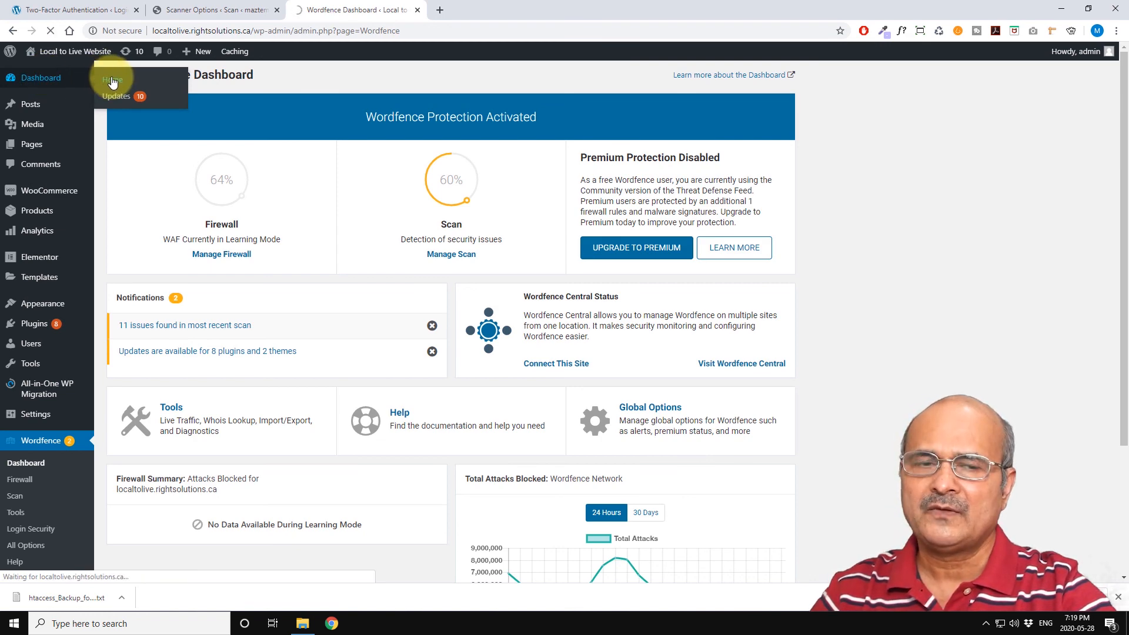
scroll(390, 347, "down", 1)
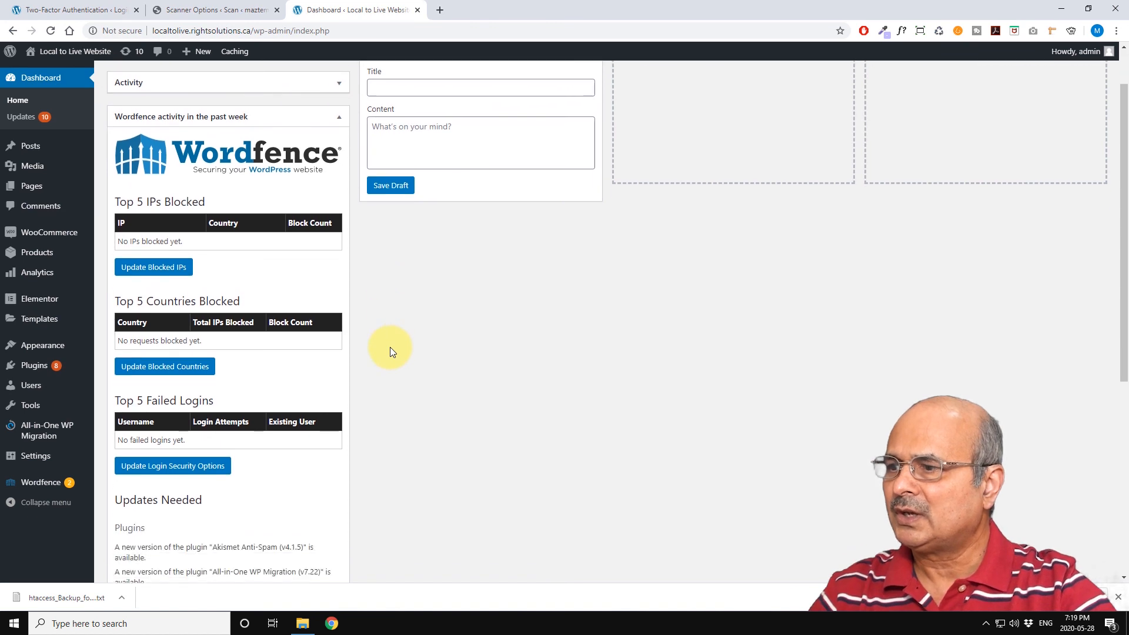
scroll(392, 347, "down", 1)
scroll(393, 347, "up", 2)
scroll(397, 377, "down", 1)
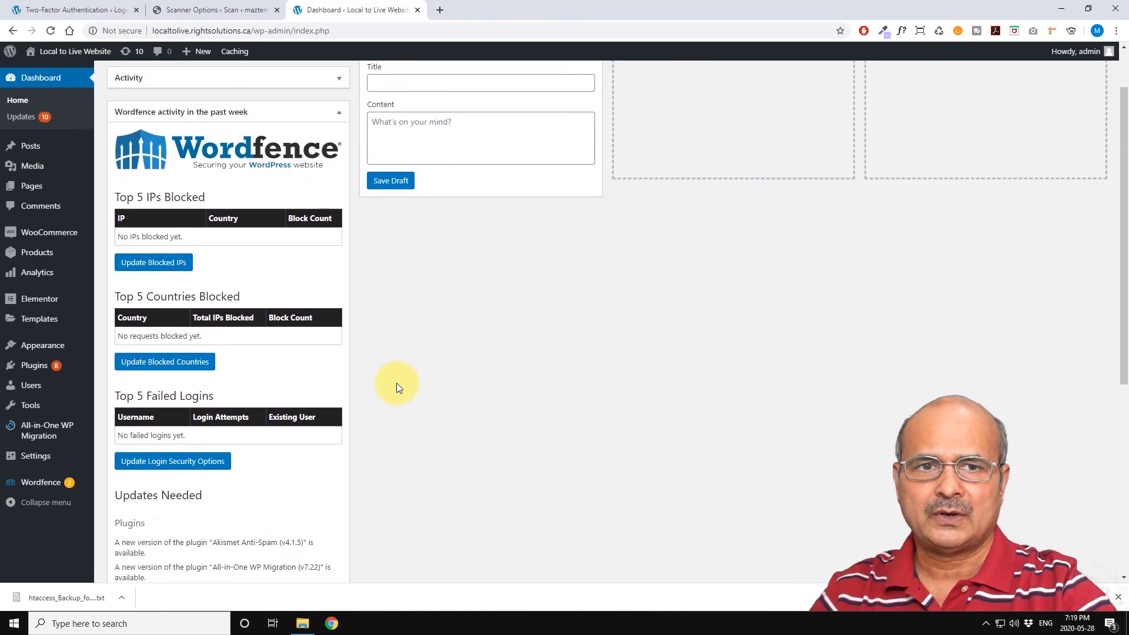
scroll(397, 385, "down", 1)
scroll(396, 385, "up", 1)
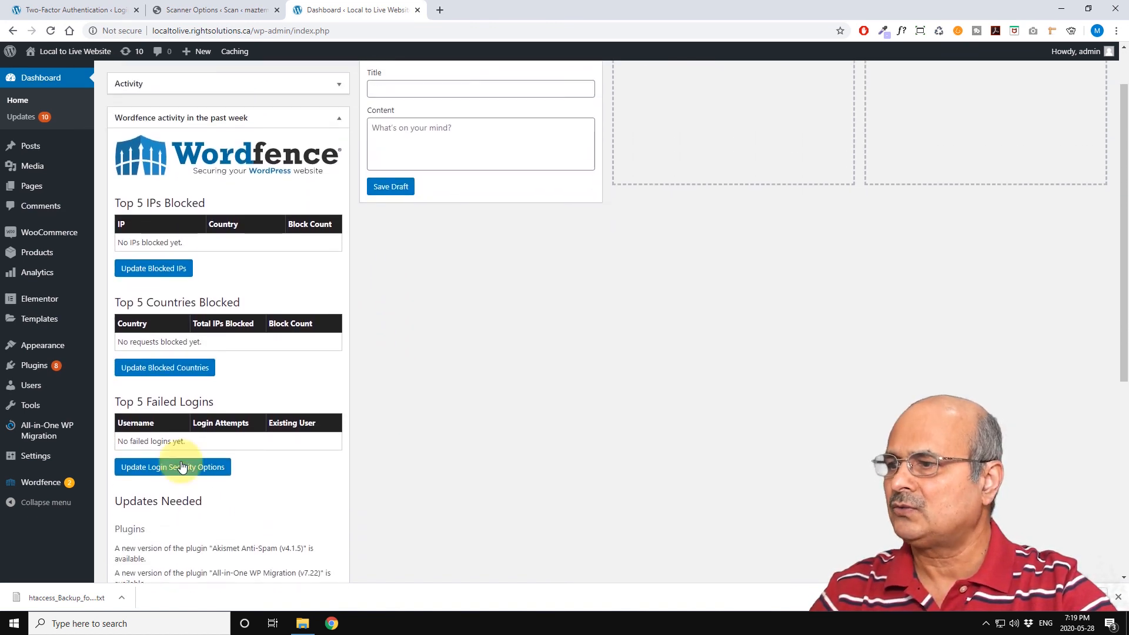
scroll(407, 424, "up", 1)
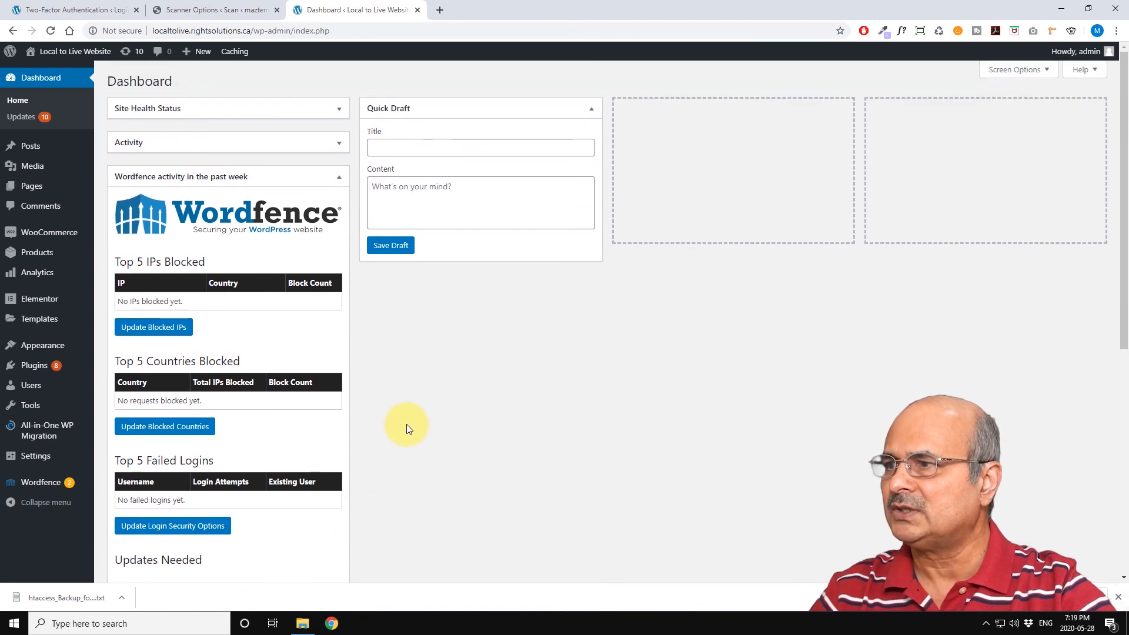